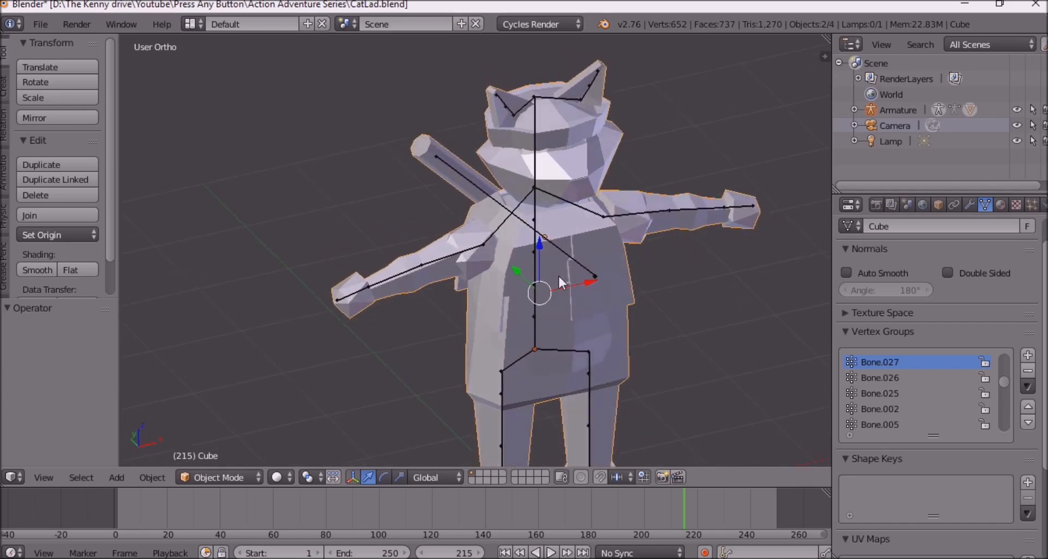
Select the armature and make the forearm bone, Bone.027, active in Pose Mode.
mouse_move(410, 280)
middle_mouse_down()
mouse_move(523, 295)
mouse_move(394, 289)
middle_mouse_up()
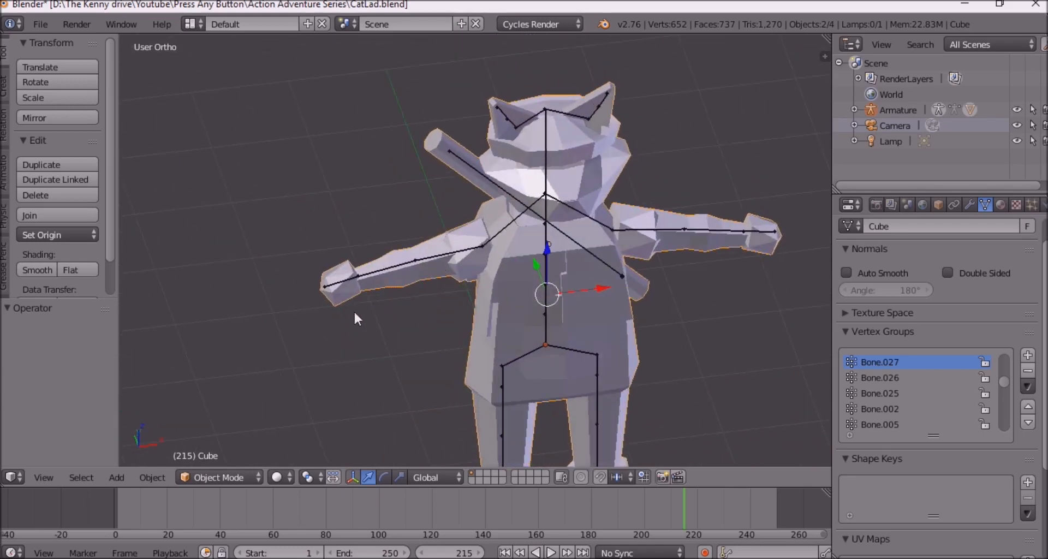
middle_click_drag(380, 314, 423, 289)
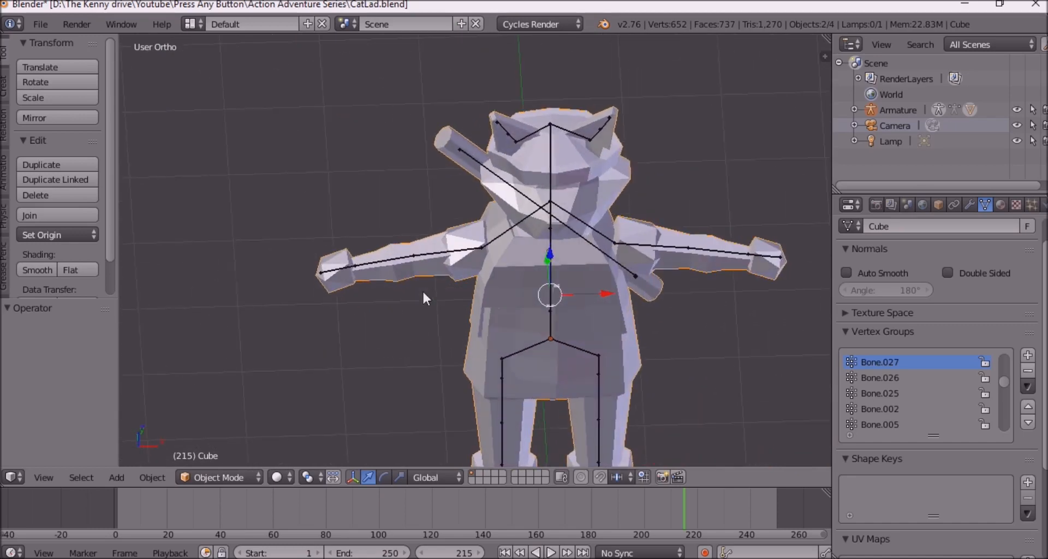
middle_click_drag(356, 353, 381, 371)
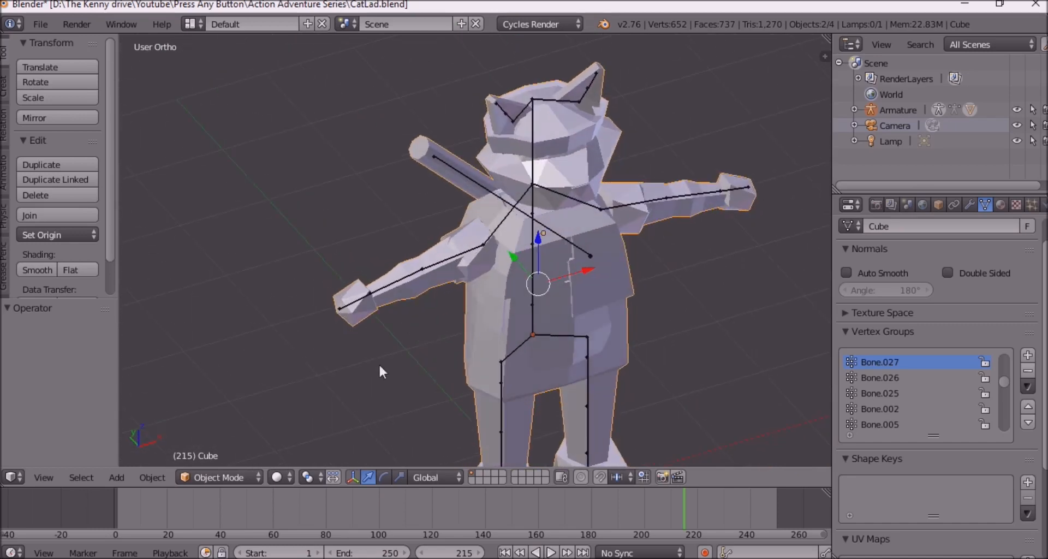
left_click(238, 470)
scroll(440, 329, "up", 2)
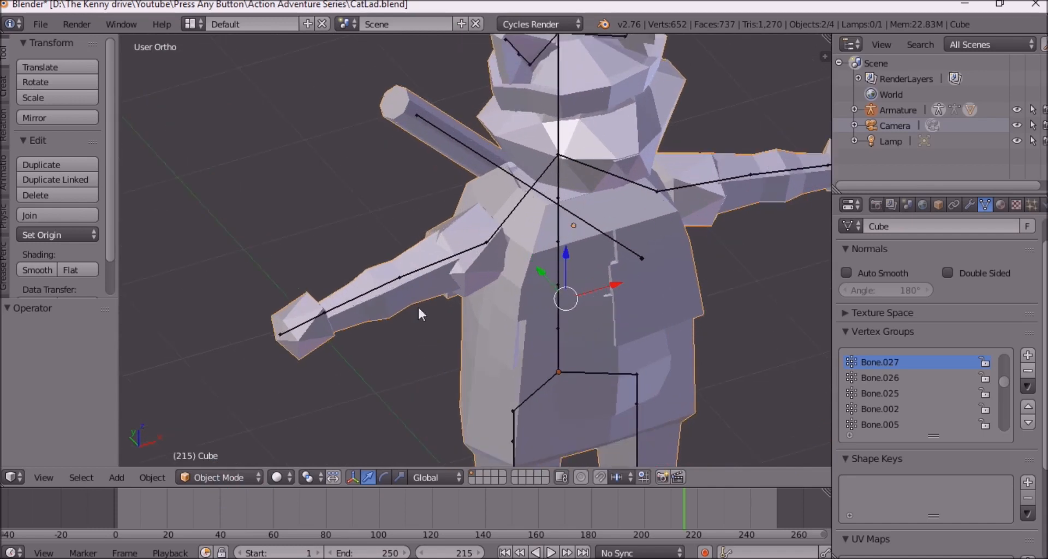
right_click(405, 273)
key("ctrl+Tab")
right_click(372, 286)
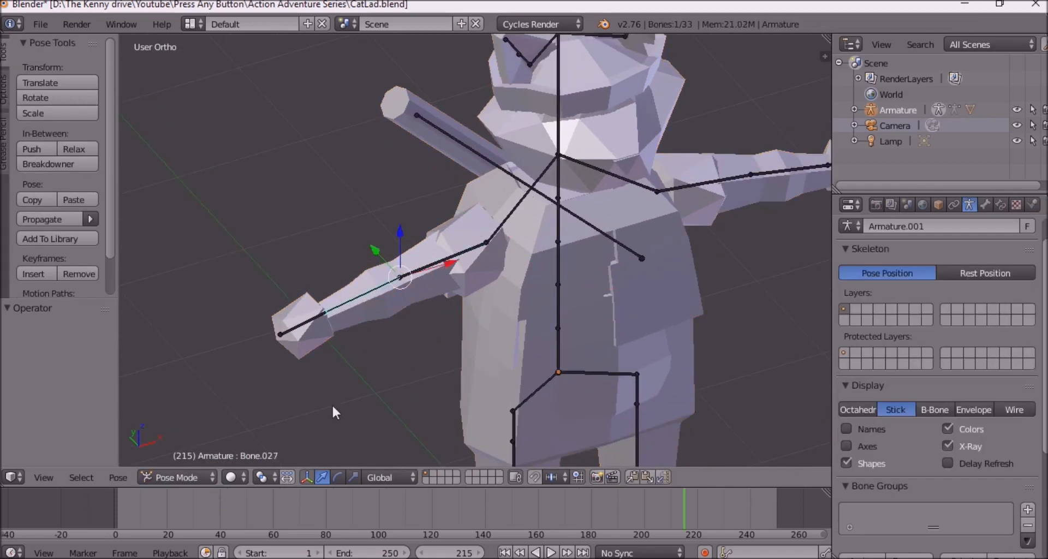
Select the character mesh in place of the armature and switch it to Weight Paint mode.
key("ctrl+Tab")
right_click(390, 301)
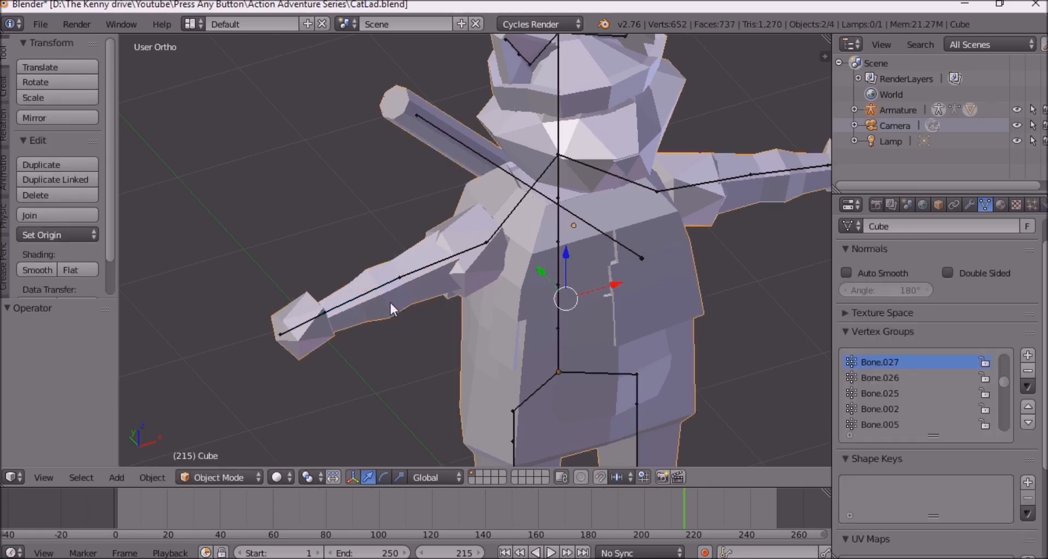
left_click(238, 476)
left_click(236, 391)
Examine the forearm bone's weights along the hand, forearm and upper arm from the front and the back.
mouse_move(464, 303)
middle_mouse_down()
mouse_move(636, 269)
mouse_move(436, 282)
mouse_move(505, 243)
mouse_move(416, 263)
mouse_move(403, 283)
mouse_move(407, 302)
mouse_move(539, 327)
mouse_move(427, 355)
mouse_move(524, 330)
mouse_move(569, 292)
middle_mouse_up()
mouse_move(597, 237)
middle_mouse_down()
mouse_move(428, 262)
mouse_move(532, 242)
mouse_move(554, 224)
mouse_move(473, 246)
mouse_move(444, 229)
middle_mouse_up()
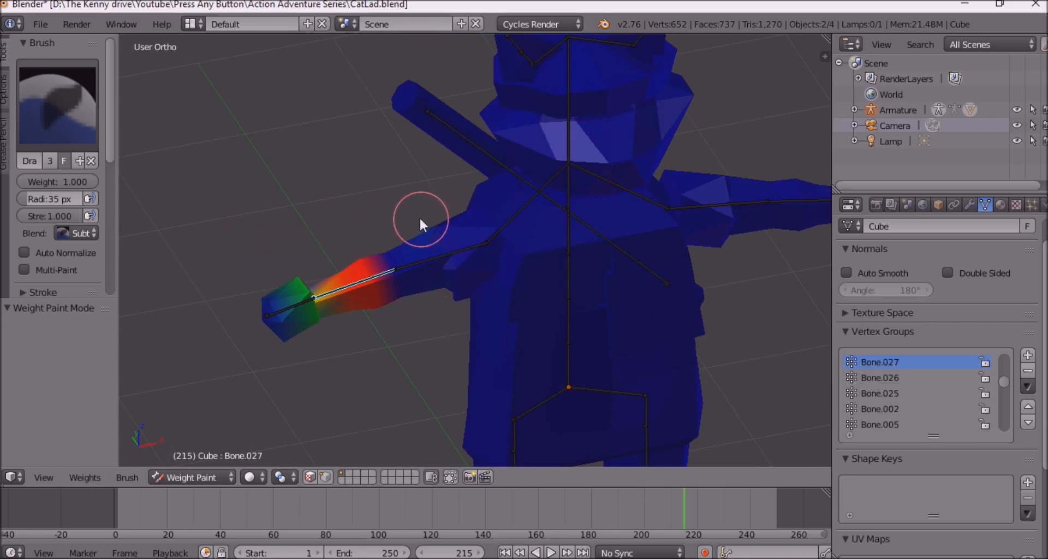
scroll(414, 238, "up", 1)
middle_click_drag(415, 238, 386, 285)
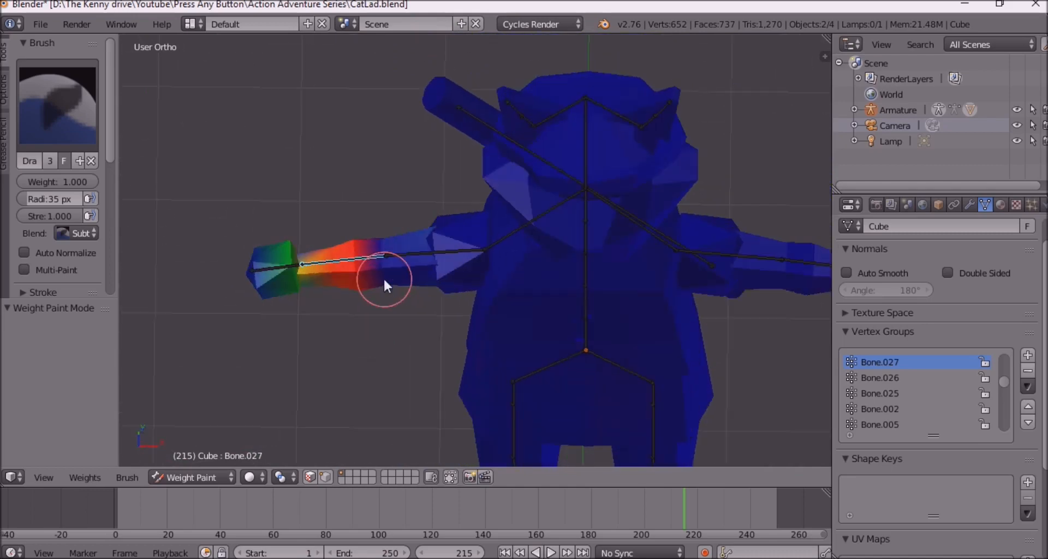
scroll(356, 243, "up", 5)
middle_click_drag(323, 244, 477, 226, "shift")
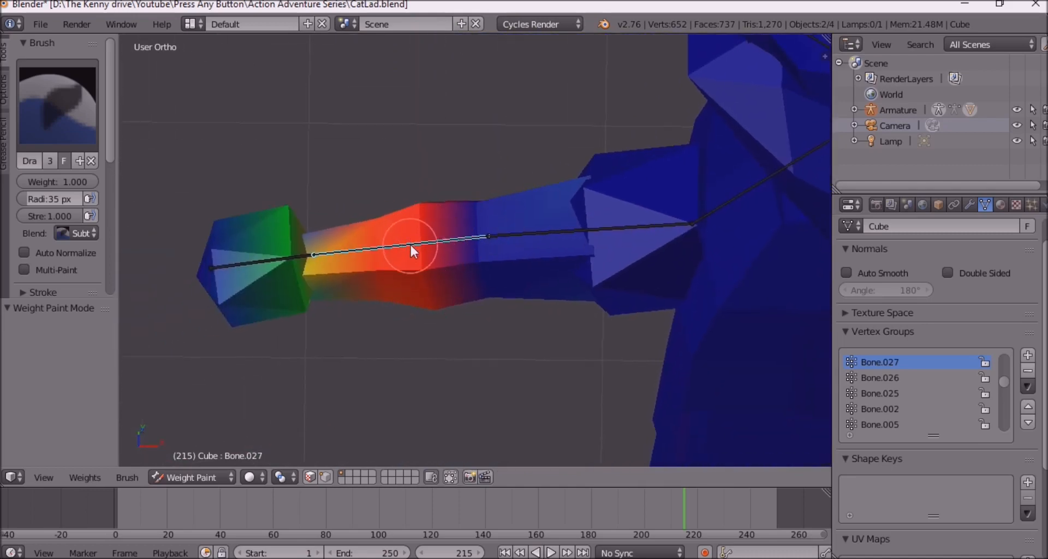
mouse_move(595, 256)
middle_mouse_down()
mouse_move(587, 260)
mouse_move(581, 227)
middle_mouse_up()
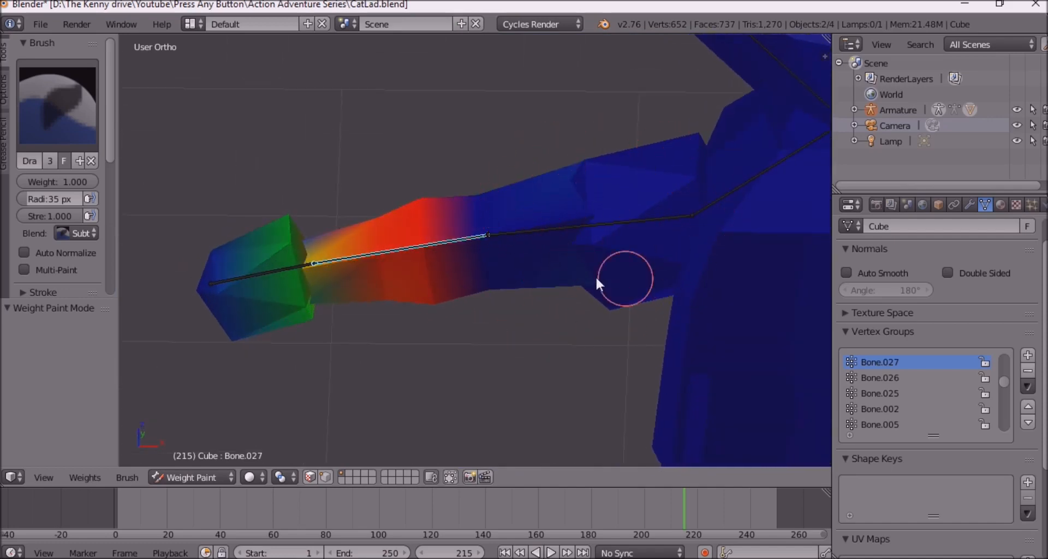
mouse_move(424, 246)
middle_mouse_down()
mouse_move(491, 287)
mouse_move(742, 265)
mouse_move(732, 245)
middle_mouse_up()
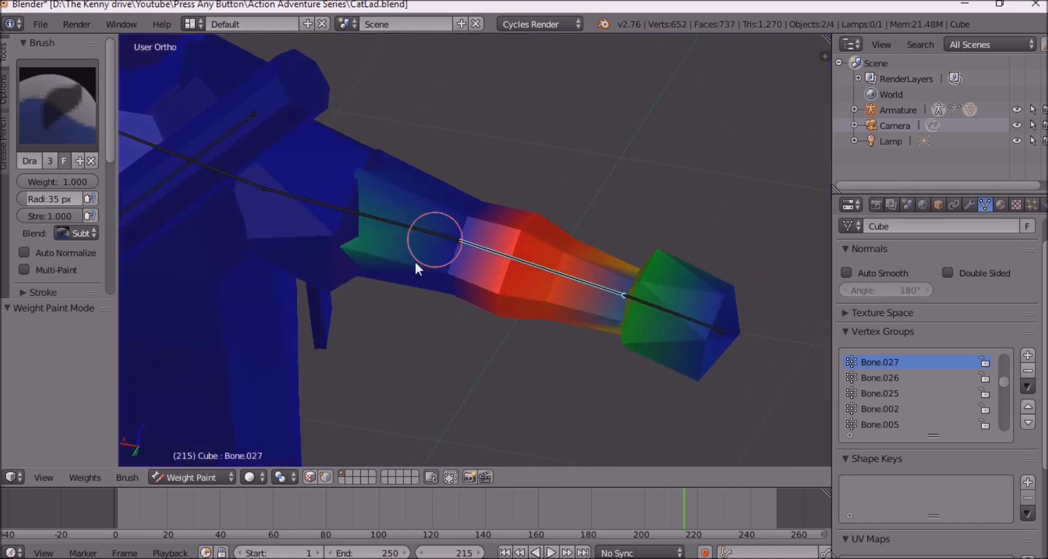
middle_click_drag(597, 241, 458, 219)
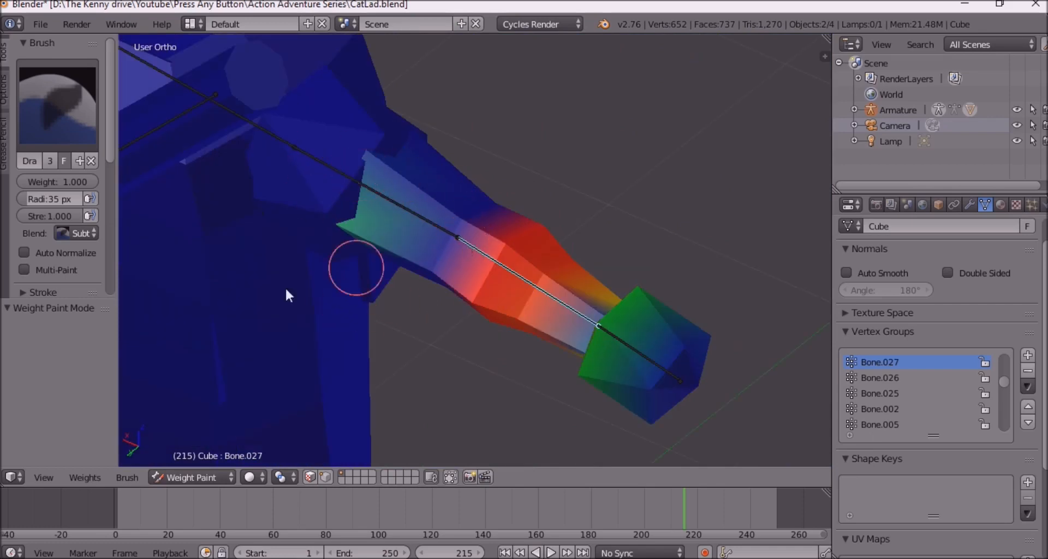
Set the brush blending to Add and paint forearm-bone weight onto the upper arm and shoulder.
left_click(85, 237)
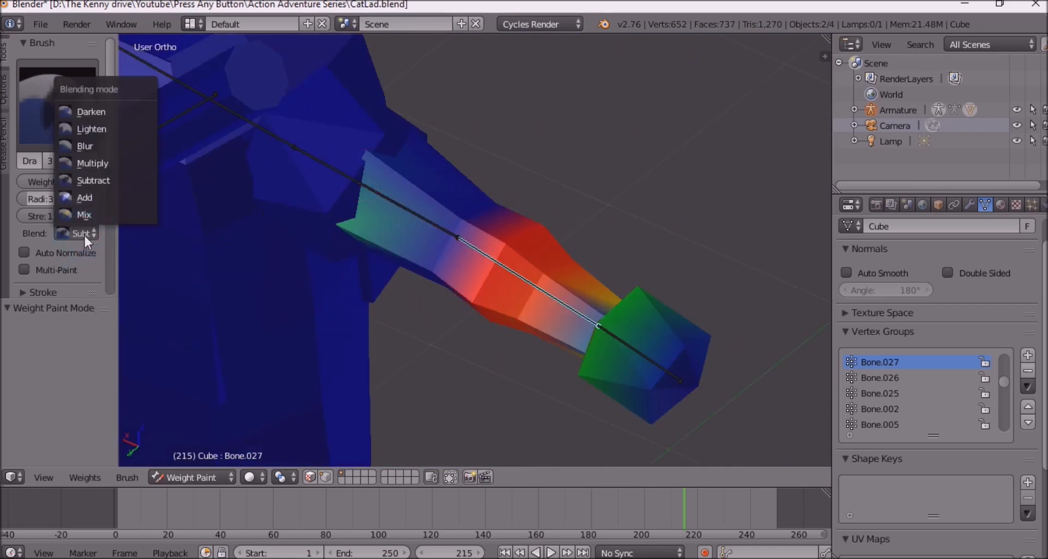
left_click(88, 196)
left_click(377, 163)
left_click(367, 232)
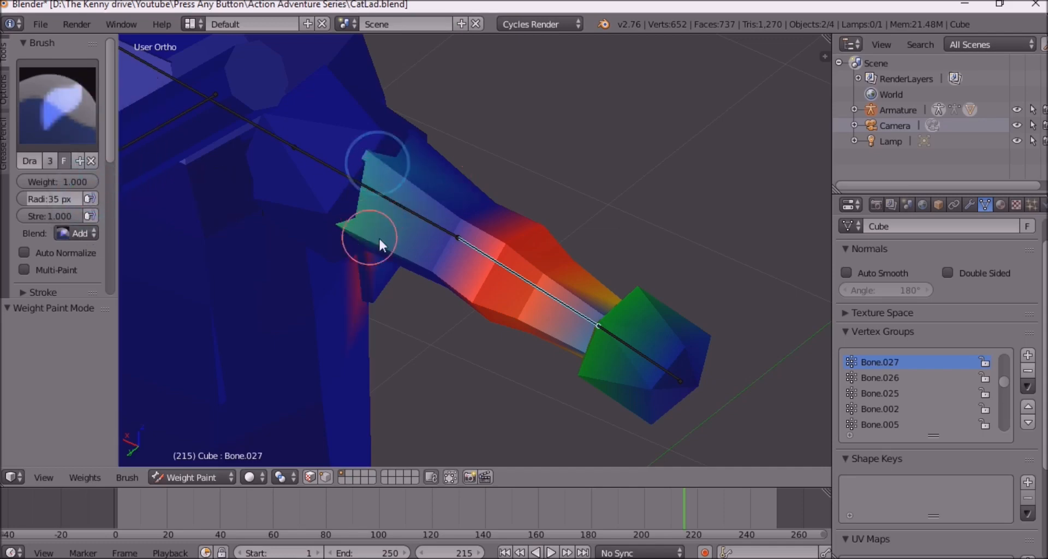
left_click(338, 213)
left_click(374, 165)
left_click(365, 159)
left_click(402, 136)
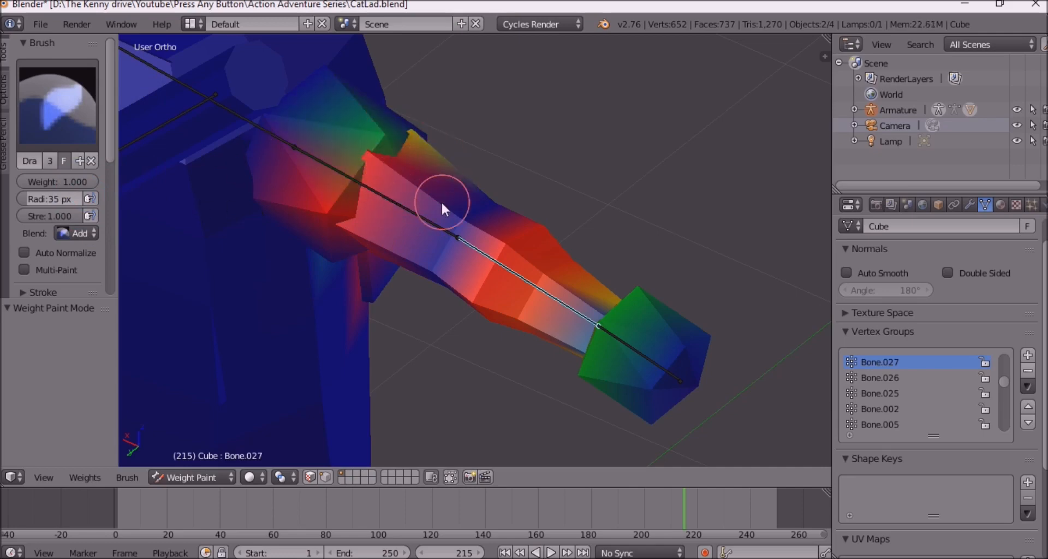
Test the added weights by moving the forearm bone in Pose Mode, and undo that move.
mouse_move(505, 206)
middle_mouse_down()
mouse_move(351, 206)
mouse_move(330, 302)
mouse_move(266, 359)
middle_mouse_up()
left_click(188, 473)
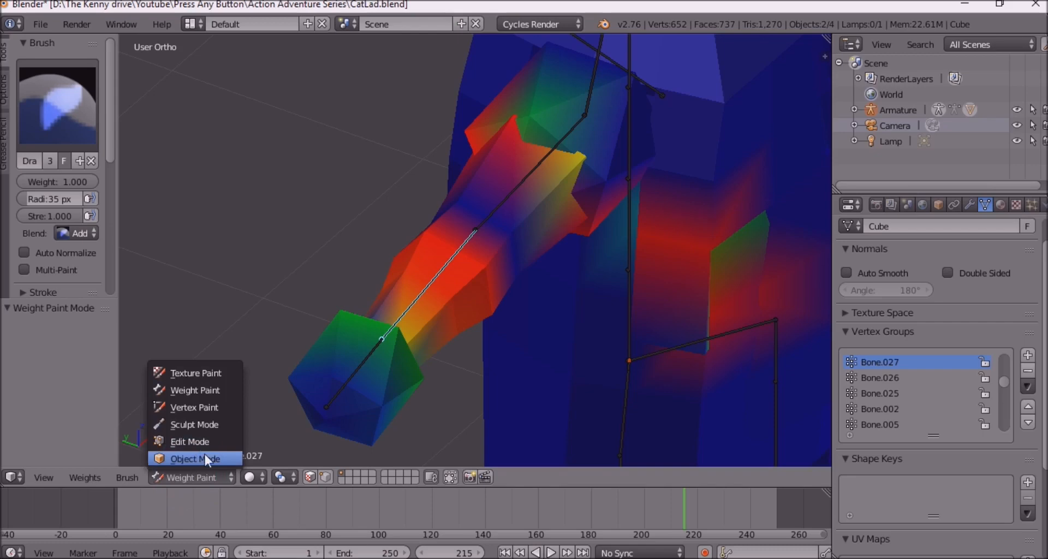
left_click(204, 454)
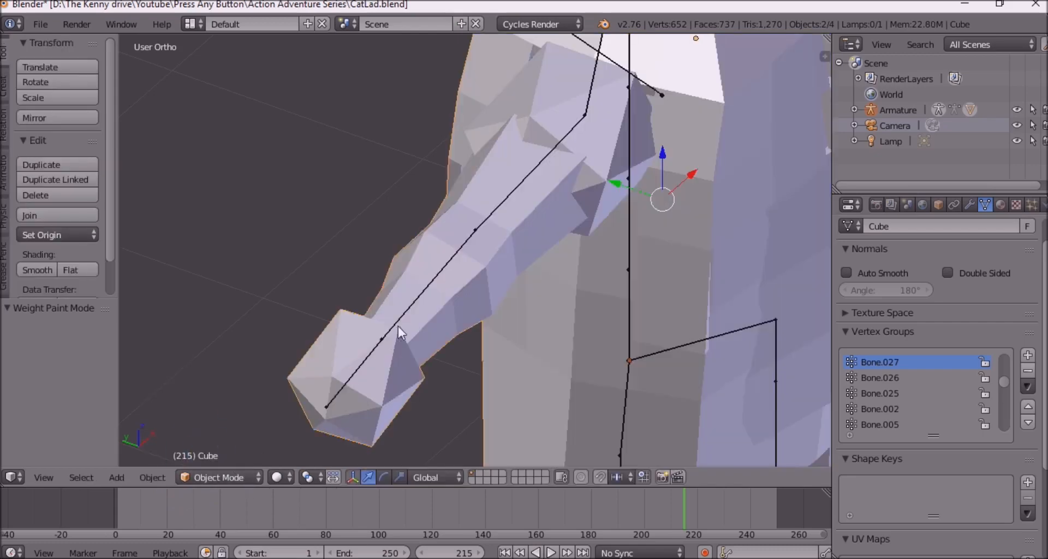
right_click(397, 322)
key("ctrl+Tab")
left_click_drag(477, 179, 563, 227)
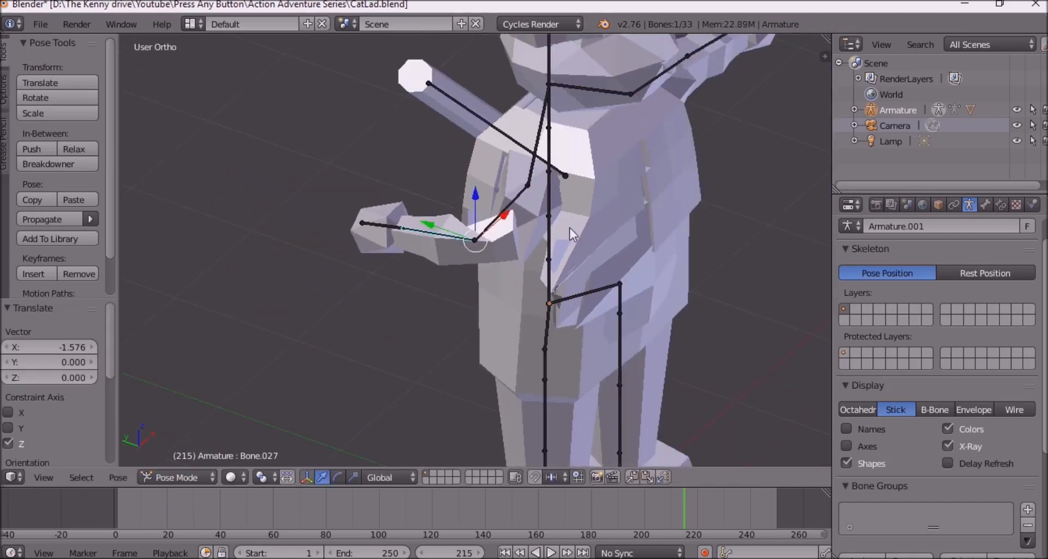
scroll(569, 228, "down", 4)
key("ctrl+z")
Select the character mesh again and return it to Weight Paint mode.
middle_click_drag(535, 225, 229, 432)
scroll(508, 221, "up", 5)
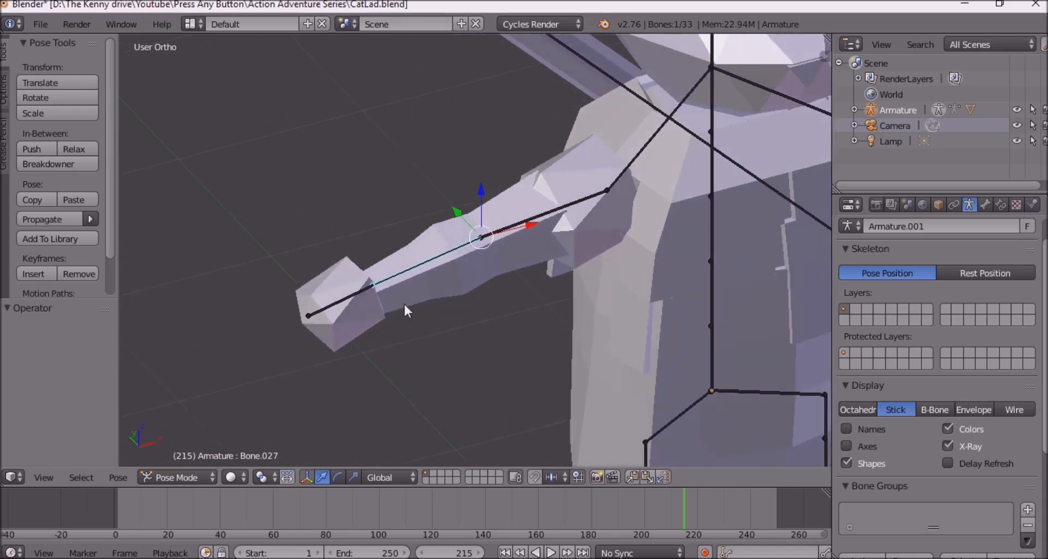
right_click(435, 265)
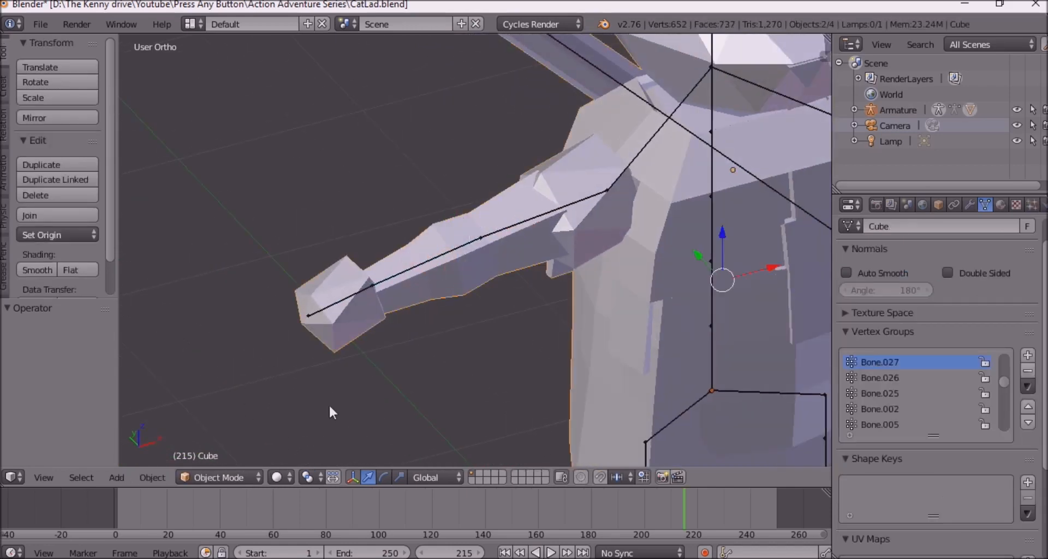
left_click(212, 478)
left_click(240, 387)
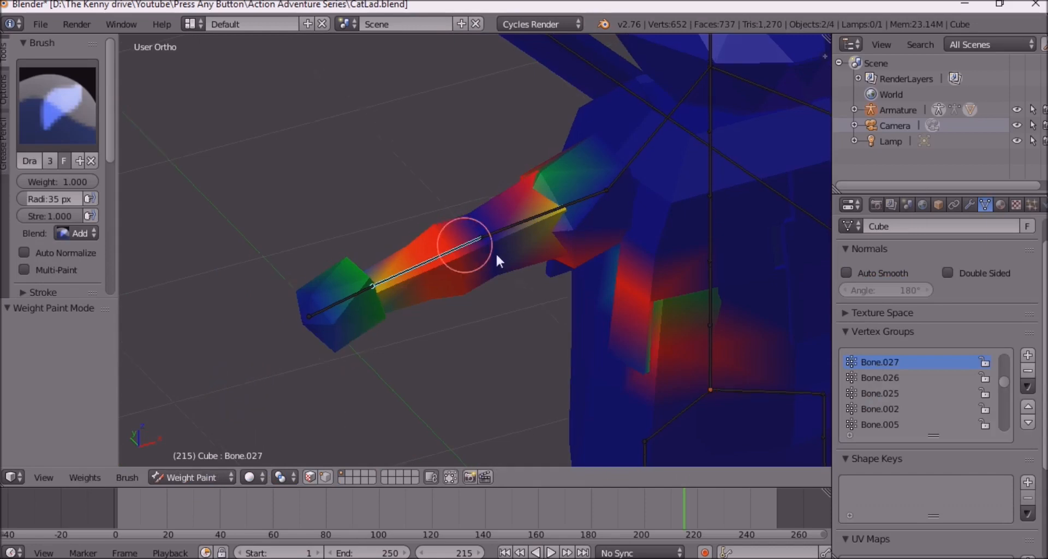
Set the brush blending to Subtract and erase the stray forearm-bone weight from the upper arm, shoulder and torso.
middle_click_drag(497, 261, 726, 248)
mouse_move(553, 234)
middle_mouse_down()
mouse_move(398, 246)
mouse_move(327, 235)
middle_mouse_up()
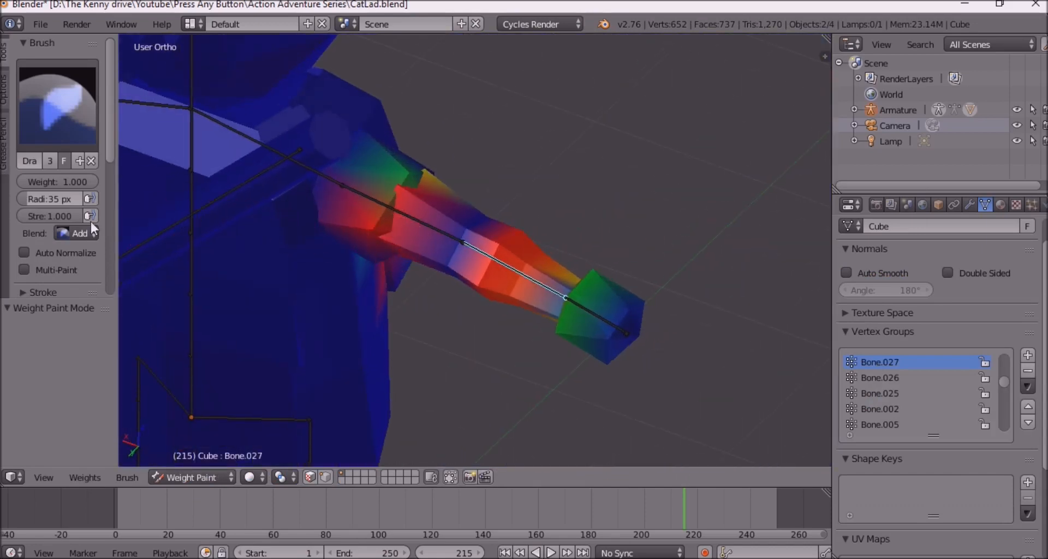
left_click(77, 231)
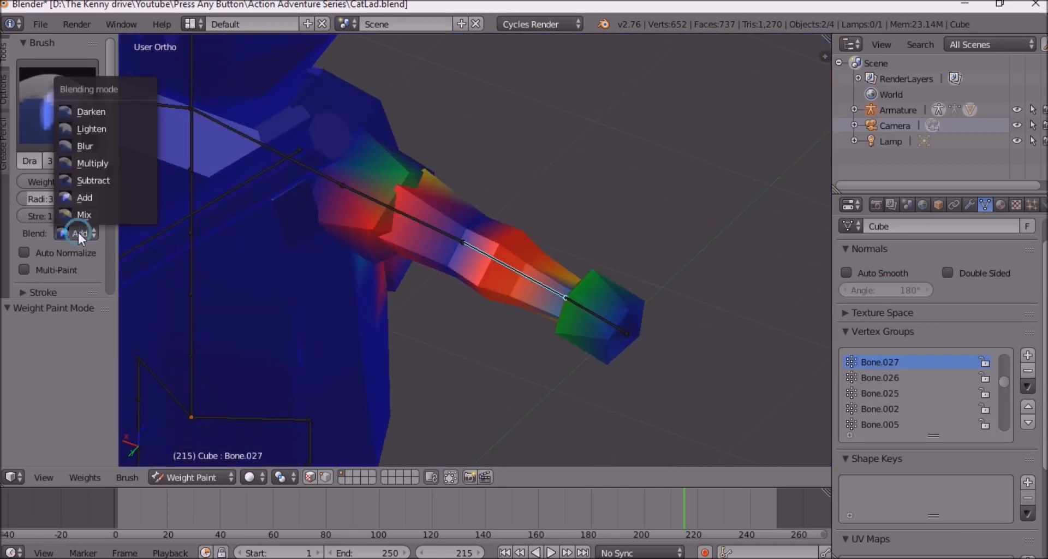
left_click(107, 181)
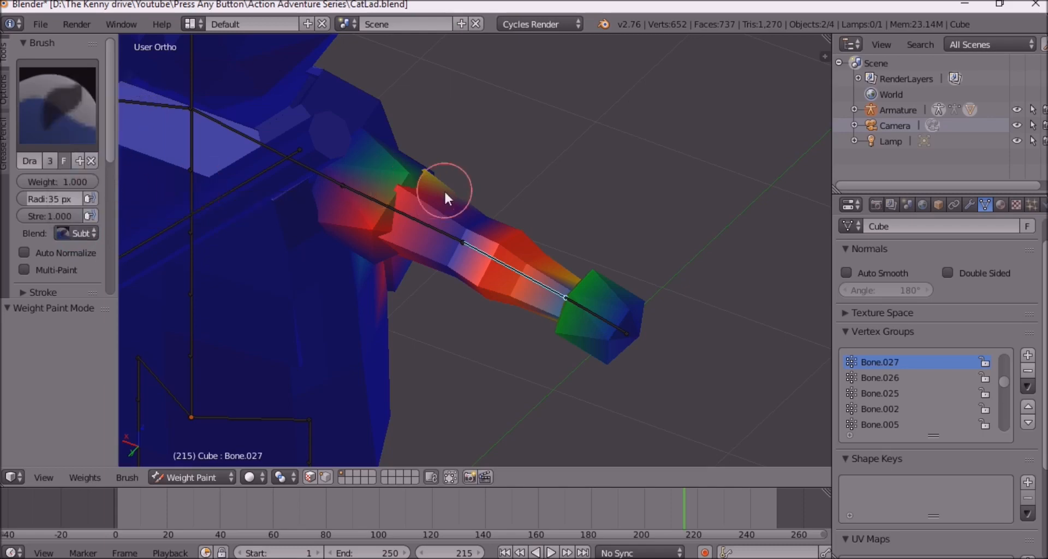
mouse_move(470, 175)
middle_mouse_down()
mouse_move(253, 159)
mouse_move(484, 180)
middle_mouse_up()
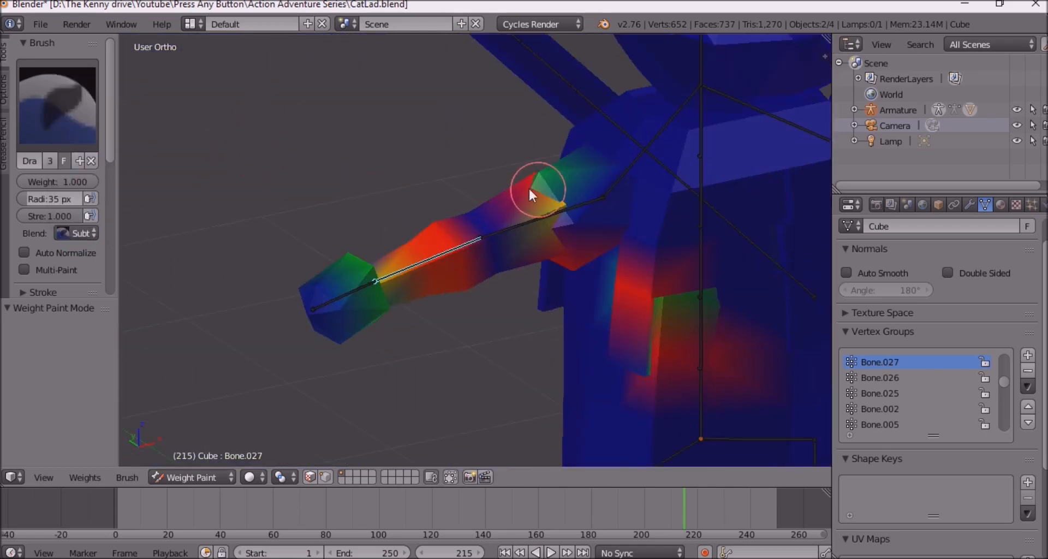
mouse_move(579, 168)
left_mouse_down()
mouse_move(514, 223)
mouse_move(565, 166)
mouse_move(547, 226)
mouse_move(519, 174)
mouse_move(558, 252)
mouse_move(580, 210)
mouse_move(583, 263)
mouse_move(649, 299)
mouse_move(667, 405)
mouse_move(627, 234)
mouse_move(543, 272)
mouse_move(560, 214)
mouse_move(646, 250)
mouse_move(624, 254)
mouse_move(678, 317)
left_mouse_up()
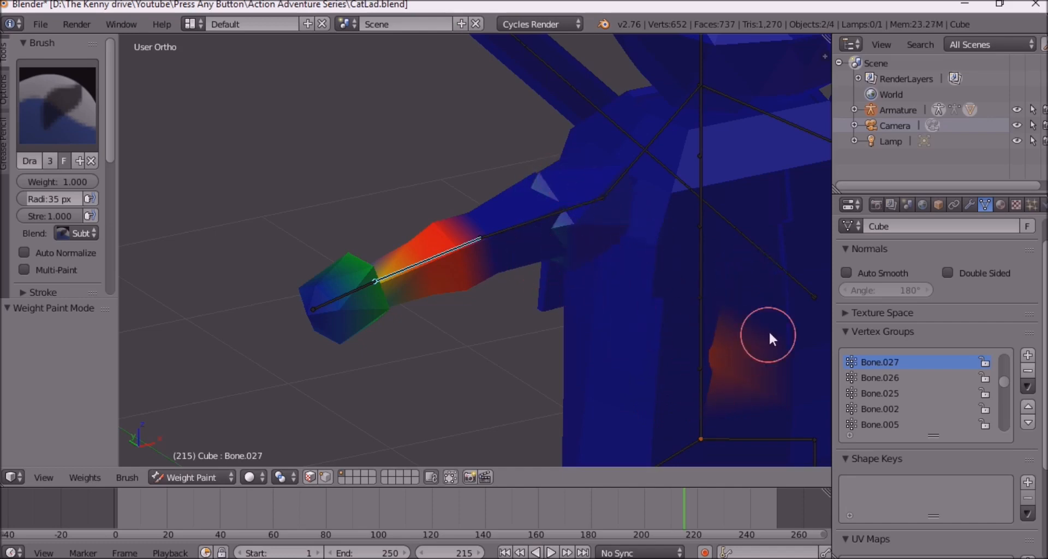
Erase the leftover forearm-bone weight around the back of the shoulder and the armpit.
scroll(765, 333, "down", 4)
mouse_move(715, 340)
middle_mouse_down()
mouse_move(549, 314)
mouse_move(649, 331)
mouse_move(438, 237)
mouse_move(581, 257)
middle_mouse_up()
scroll(415, 268, "up", 5)
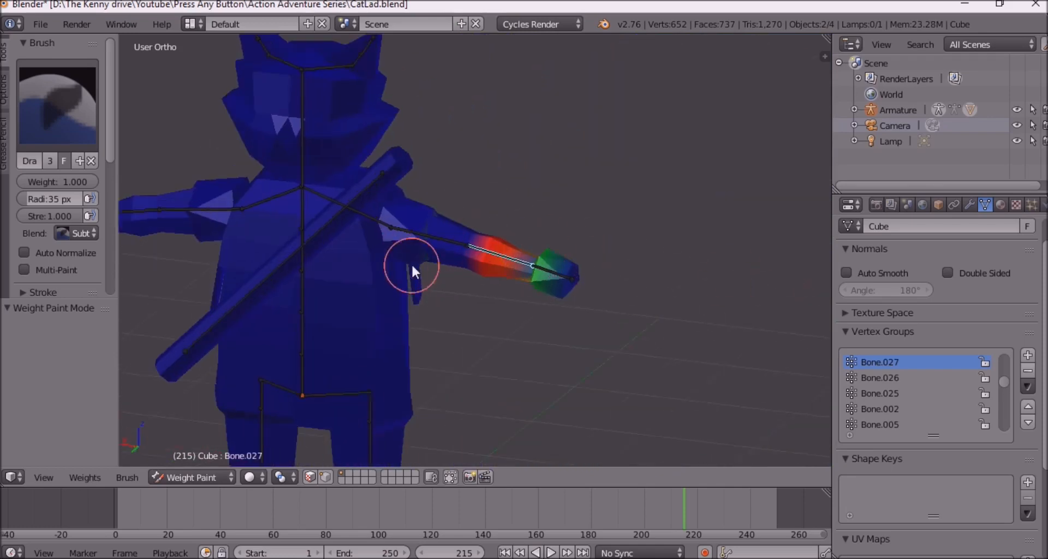
middle_click_drag(428, 249, 381, 228)
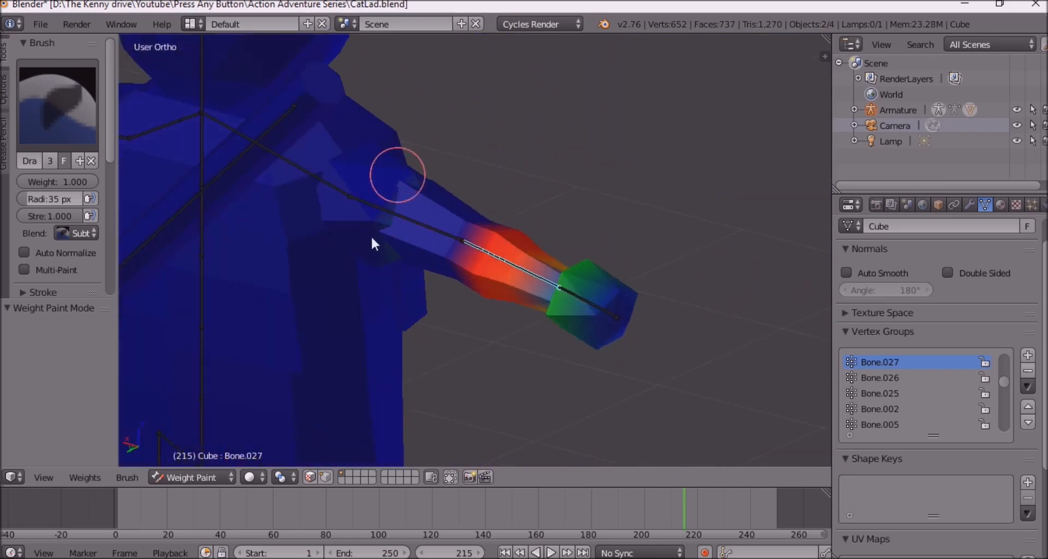
left_click_drag(420, 167, 374, 268)
mouse_move(425, 208)
middle_mouse_down()
mouse_move(295, 243)
mouse_move(564, 228)
mouse_move(538, 179)
middle_mouse_up()
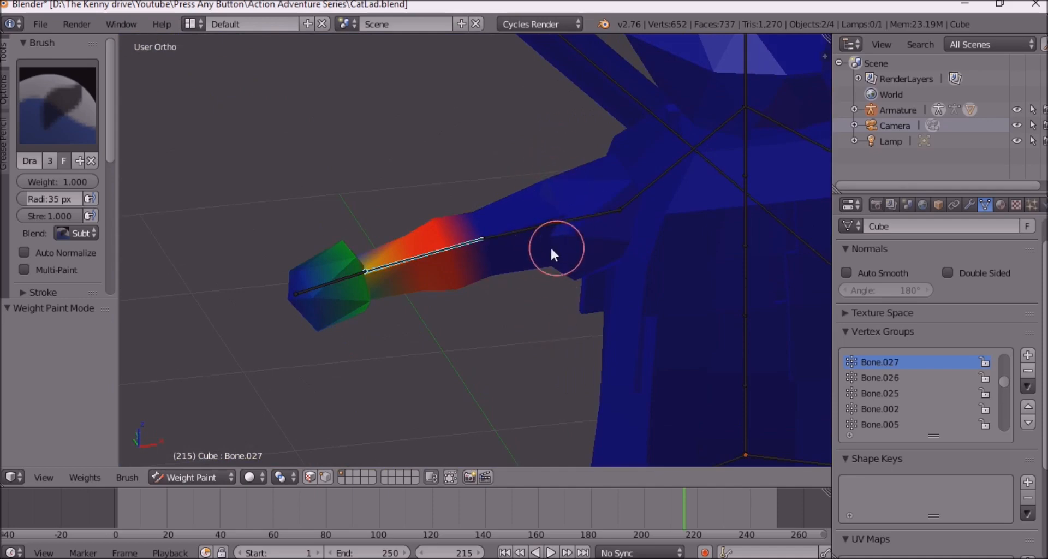
middle_click_drag(636, 203, 405, 163)
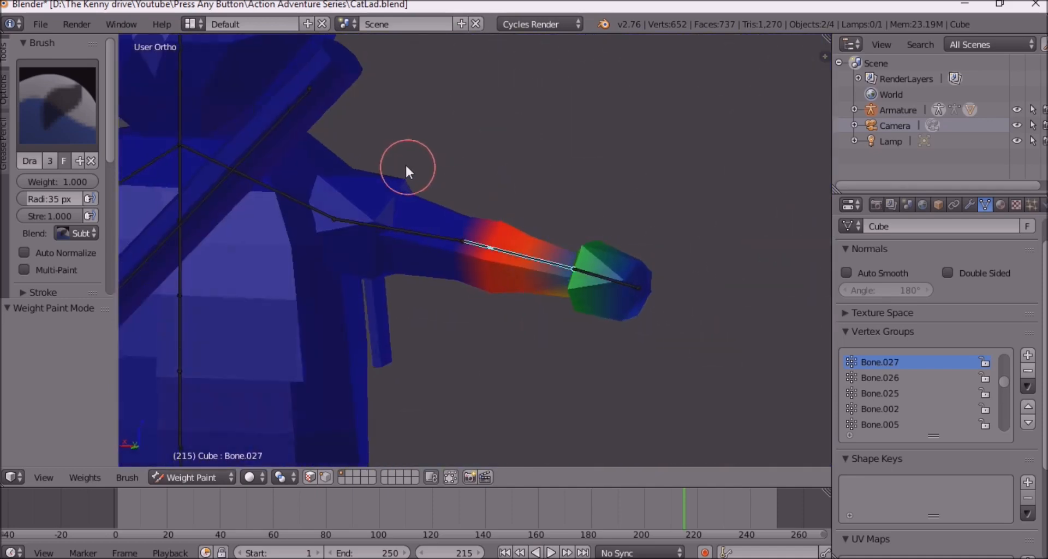
Subtract the forearm bone's weight from the hand and wrist, working from different sides.
middle_click_drag(405, 234, 354, 254)
middle_click_drag(431, 225, 284, 242)
mouse_move(324, 236)
left_mouse_down()
mouse_move(351, 236)
mouse_move(309, 222)
mouse_move(344, 222)
mouse_move(274, 289)
mouse_move(341, 277)
mouse_move(328, 283)
left_mouse_up()
middle_click_drag(330, 288, 297, 215)
mouse_move(333, 247)
left_mouse_down()
mouse_move(347, 244)
mouse_move(289, 231)
mouse_move(357, 244)
left_mouse_up()
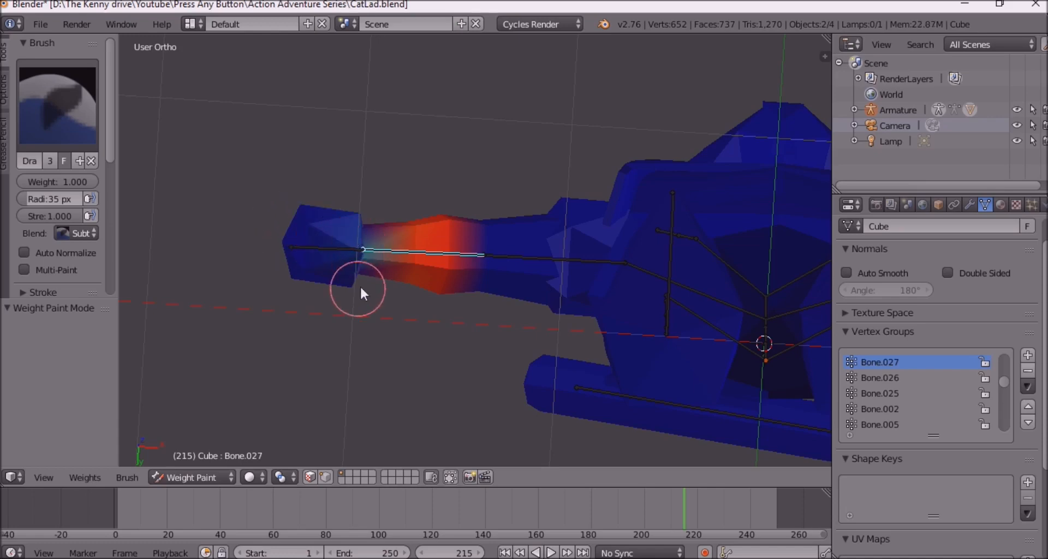
Clean the remaining traces of forearm-bone weight off the front of the hand with the Subtract brush.
mouse_move(397, 243)
middle_mouse_down()
mouse_move(363, 328)
mouse_move(377, 228)
mouse_move(428, 286)
mouse_move(438, 354)
mouse_move(316, 302)
middle_mouse_up()
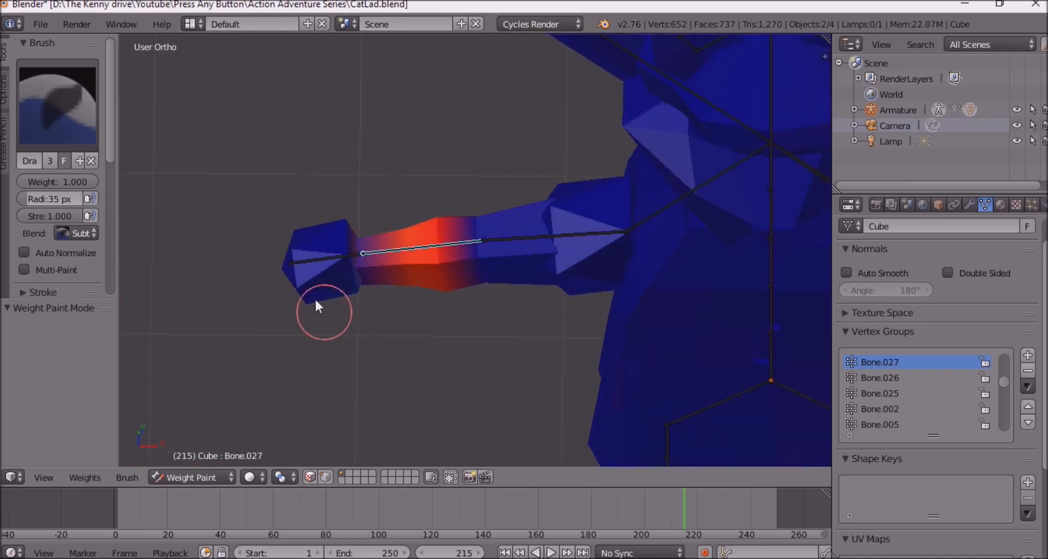
left_click(335, 247)
left_click(319, 233)
left_click(332, 249)
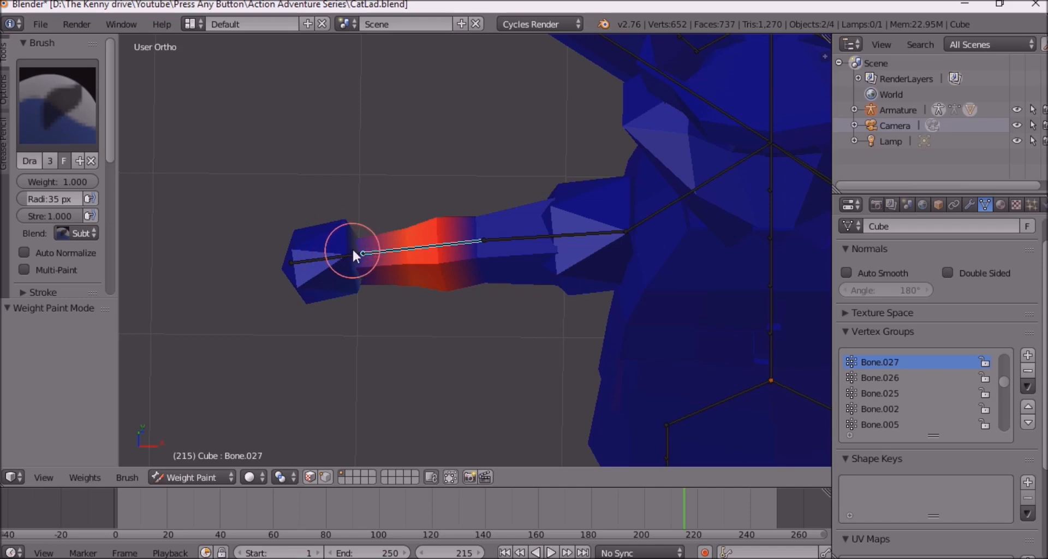
left_click(317, 246)
mouse_move(355, 248)
middle_mouse_down()
mouse_move(390, 238)
mouse_move(310, 358)
mouse_move(385, 386)
mouse_move(353, 392)
mouse_move(316, 368)
middle_mouse_up()
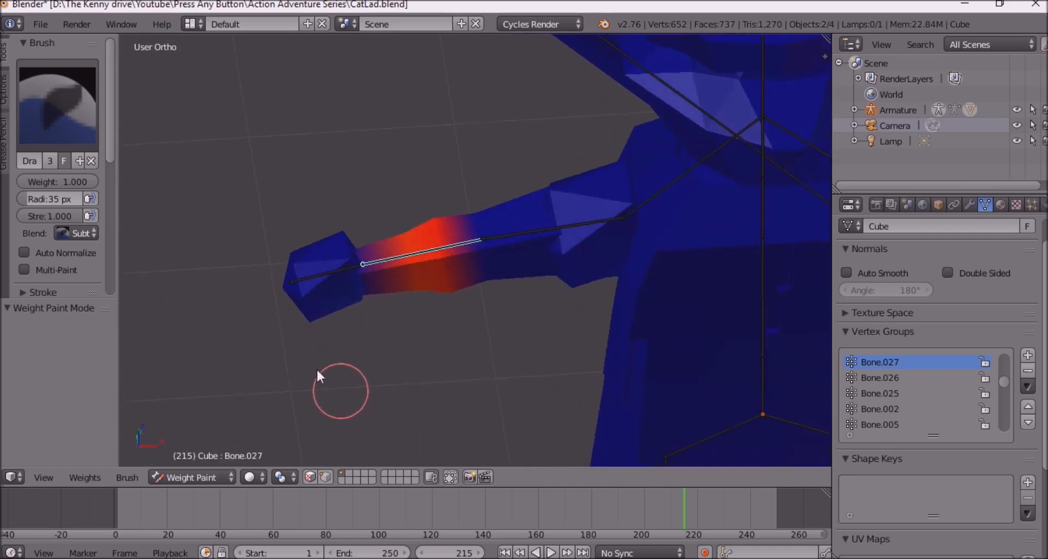
Leave weight painting and rotate the forearm bone about the global Z axis to test how the arm deforms.
left_click(214, 474)
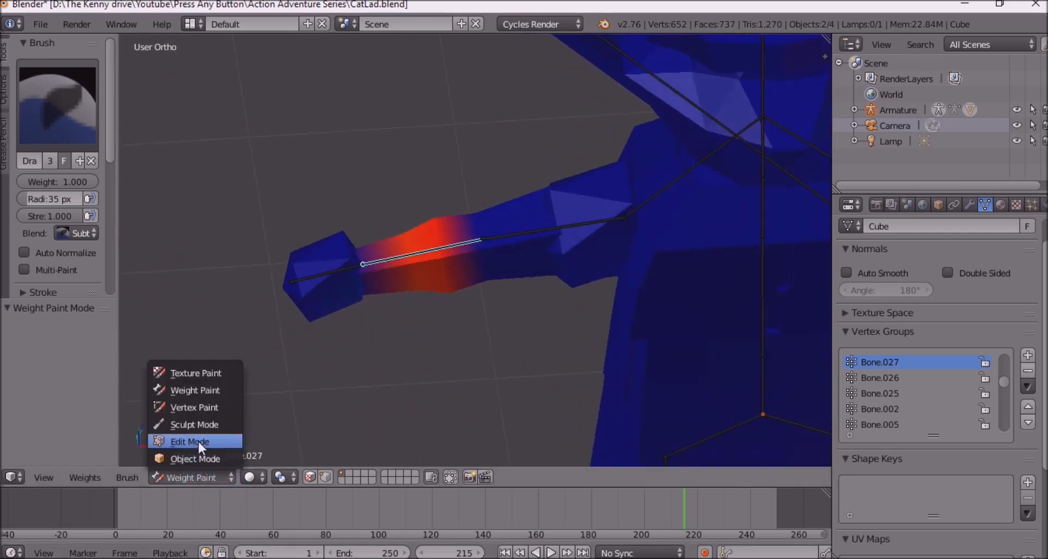
left_click(218, 458)
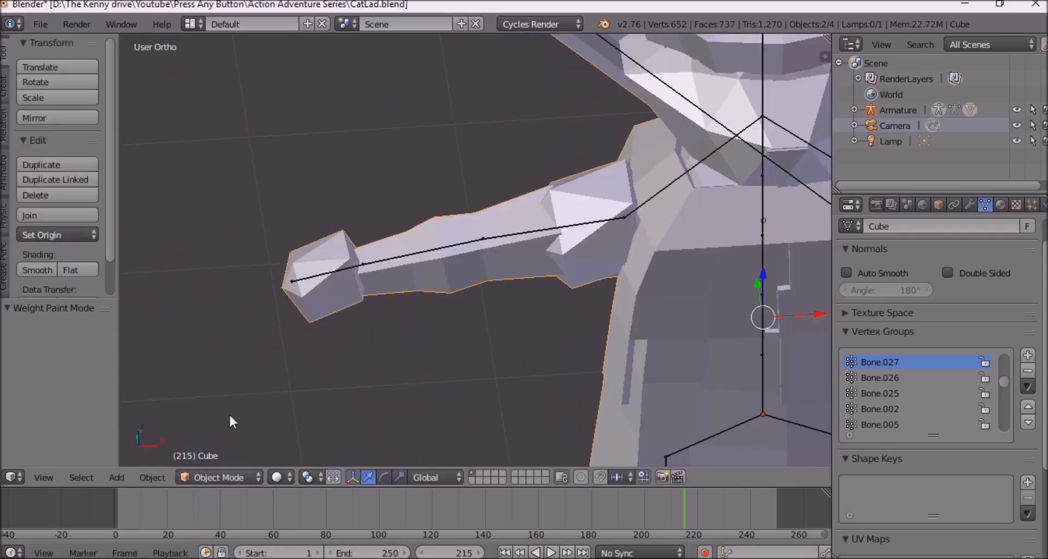
left_click(214, 477)
right_click(389, 261)
key("r")
key("z")
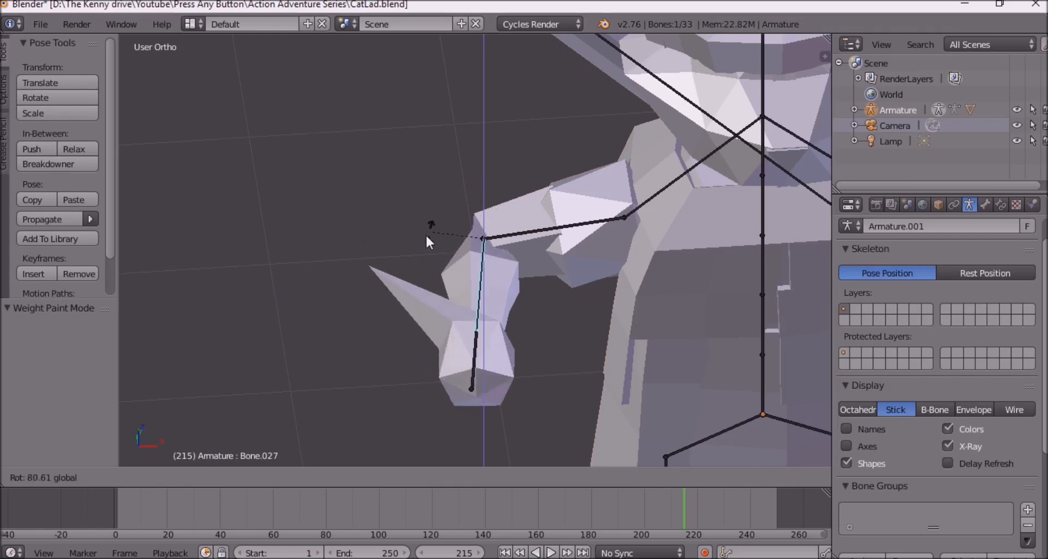
left_click(336, 350)
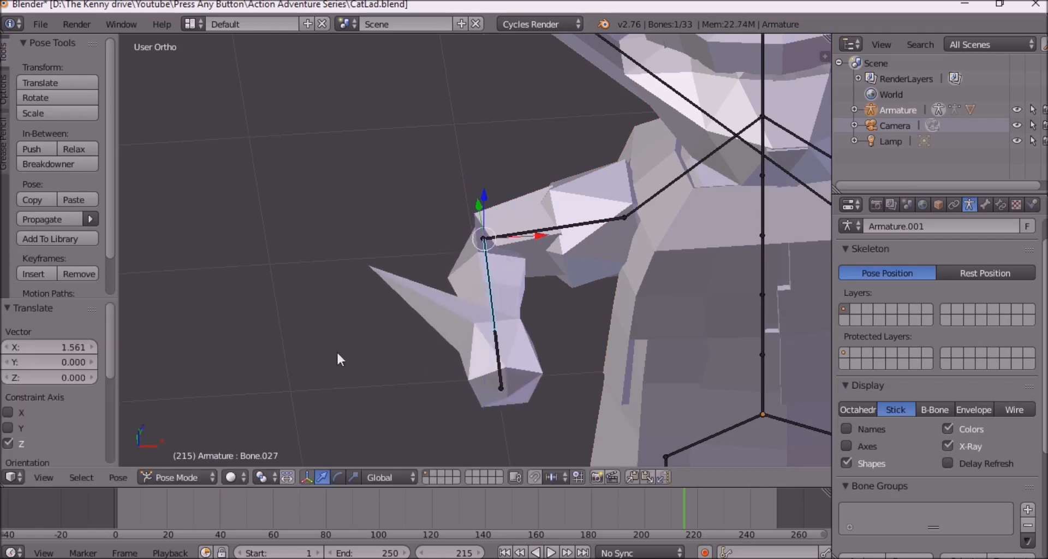
Select the cat mesh and return it to Weight Paint mode to inspect the bent arm.
left_click(194, 475)
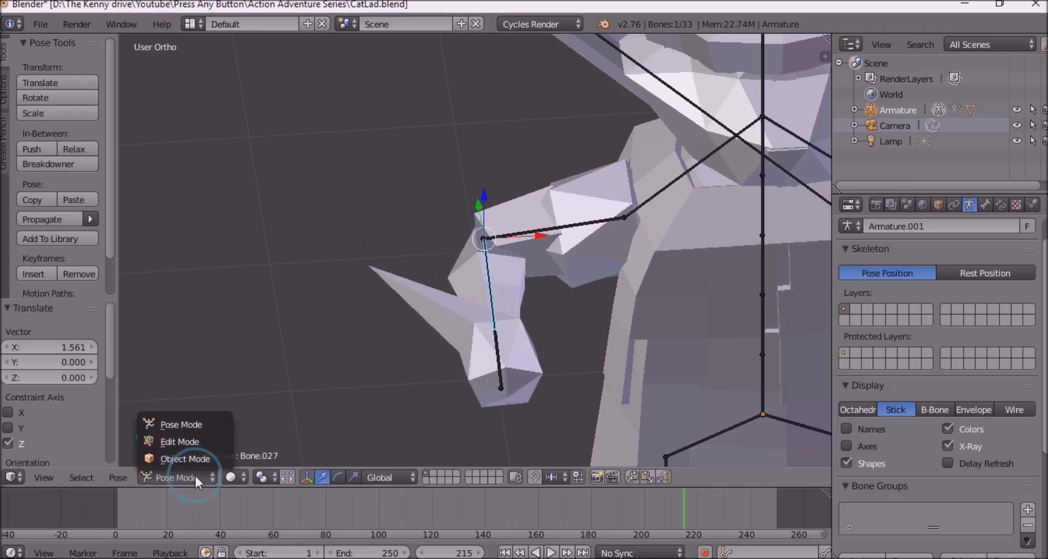
right_click(512, 287)
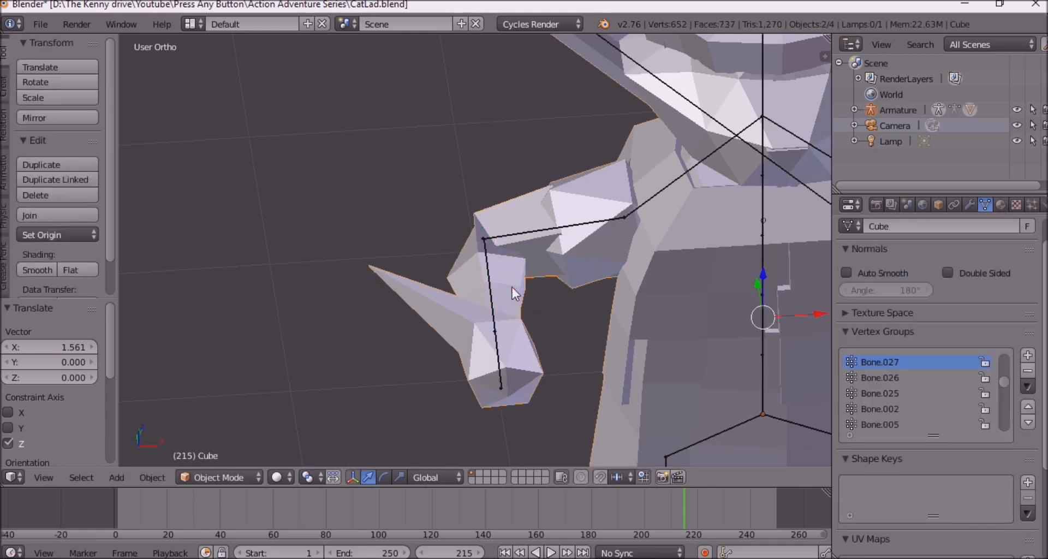
left_click(214, 479)
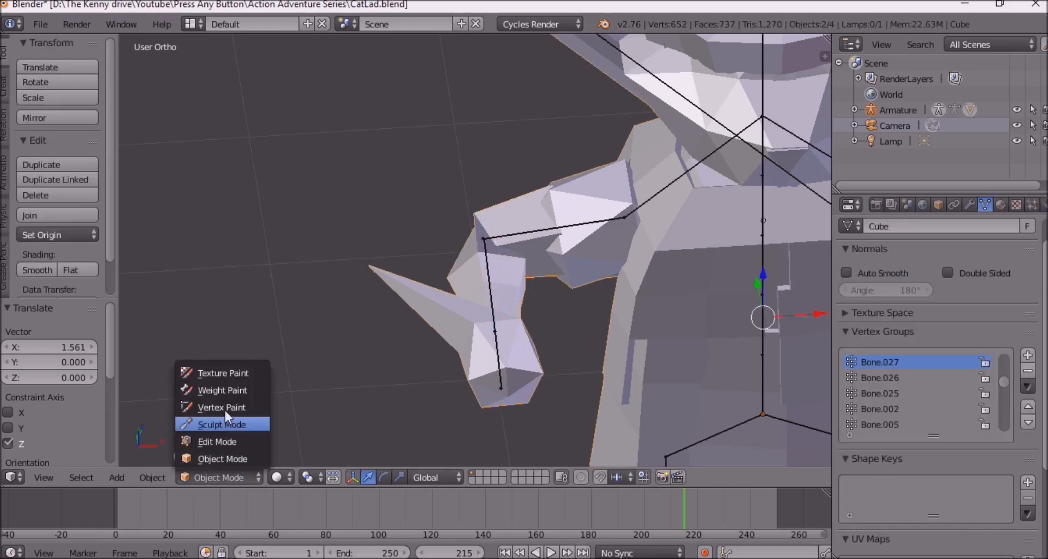
left_click(224, 389)
mouse_move(333, 330)
middle_mouse_down()
mouse_move(487, 314)
mouse_move(585, 279)
mouse_move(566, 265)
mouse_move(580, 244)
mouse_move(554, 271)
mouse_move(586, 259)
mouse_move(544, 250)
mouse_move(402, 309)
mouse_move(365, 351)
mouse_move(406, 277)
mouse_move(373, 312)
mouse_move(455, 284)
middle_mouse_up()
Undo back through the test rotation until the forearm is straight again.
key("ctrl+z")
key("ctrl+z")
key("ctrl+z")
key("ctrl+z")
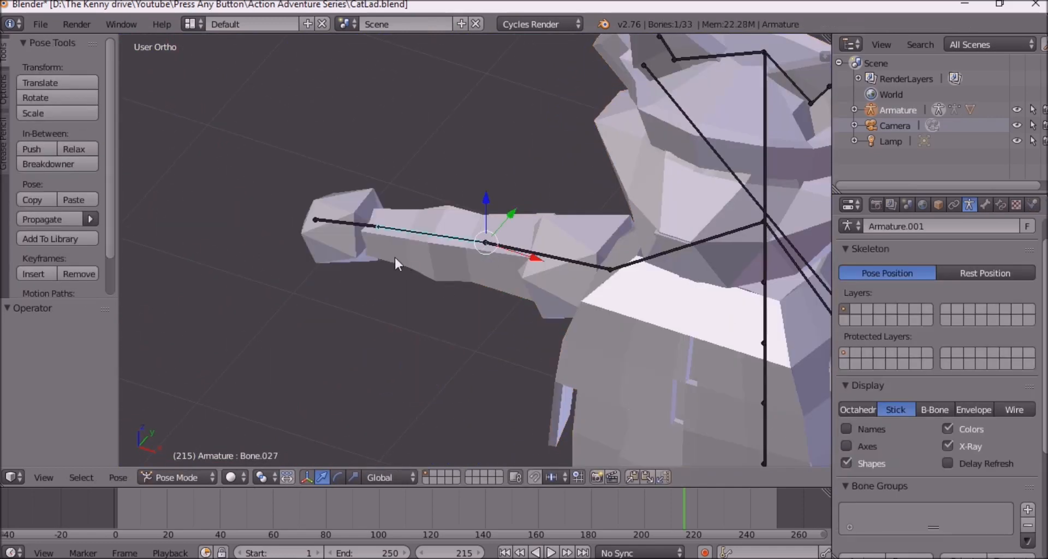
Select the cat mesh again and put it in Weight Paint mode.
middle_click_drag(394, 256, 446, 260)
left_click(234, 476)
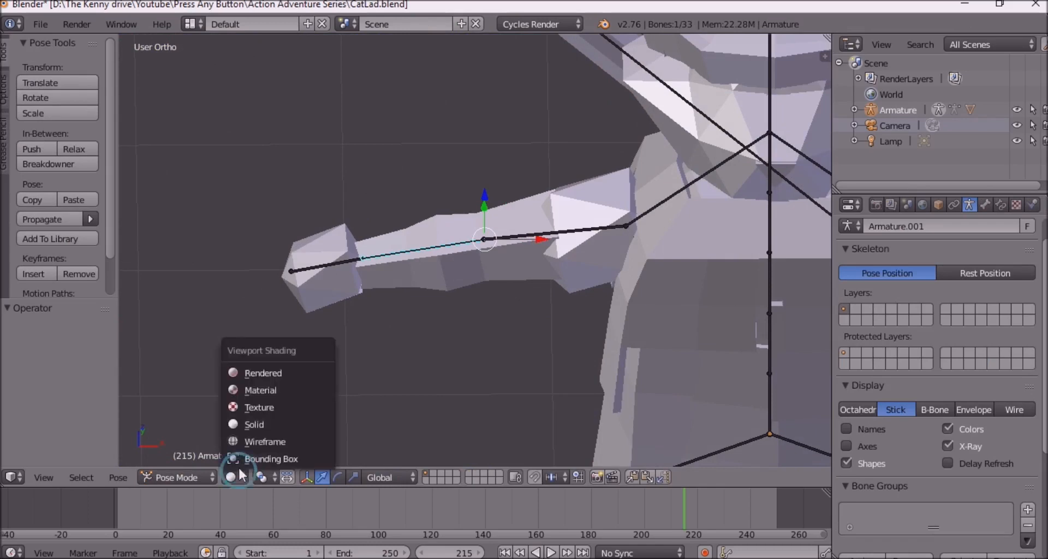
middle_click_drag(449, 257, 450, 256)
right_click(450, 255)
left_click(219, 477)
left_click(224, 389)
Select the hand bone, set the brush blending to Add, and paint full weight over the whole hand.
mouse_move(421, 349)
middle_mouse_down()
mouse_move(536, 324)
mouse_move(589, 326)
mouse_move(542, 351)
mouse_move(526, 315)
middle_mouse_up()
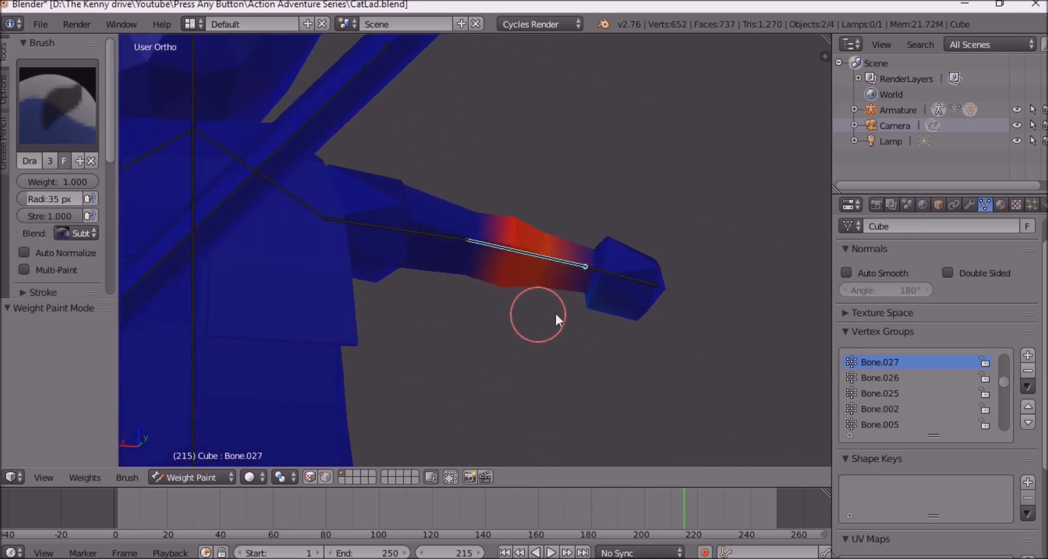
scroll(541, 314, "up", 4)
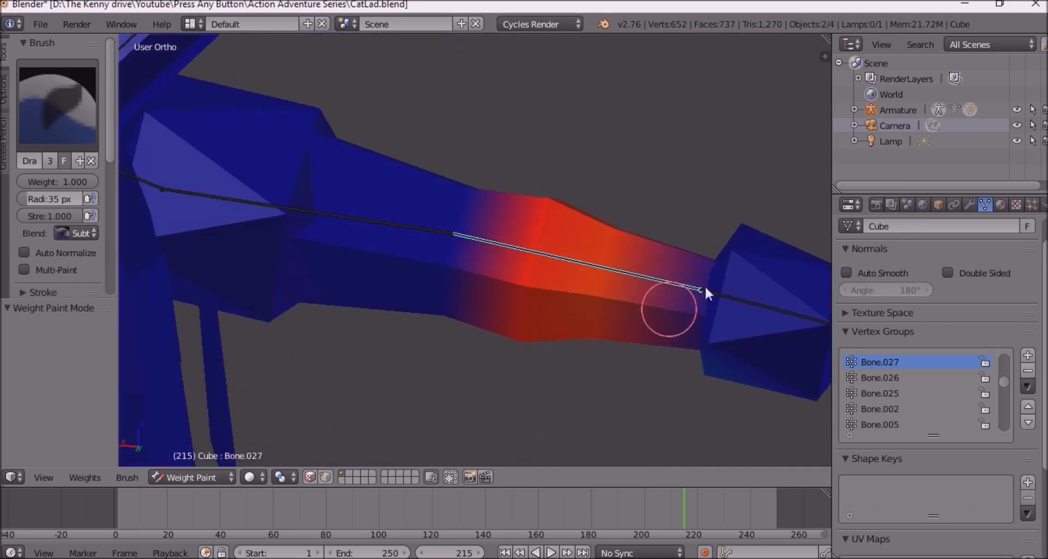
right_click(741, 300)
mouse_move(739, 299)
middle_mouse_down()
mouse_move(669, 342)
mouse_move(564, 329)
mouse_move(635, 319)
mouse_move(357, 333)
mouse_move(314, 273)
mouse_move(380, 319)
mouse_move(375, 343)
mouse_move(235, 292)
middle_mouse_up()
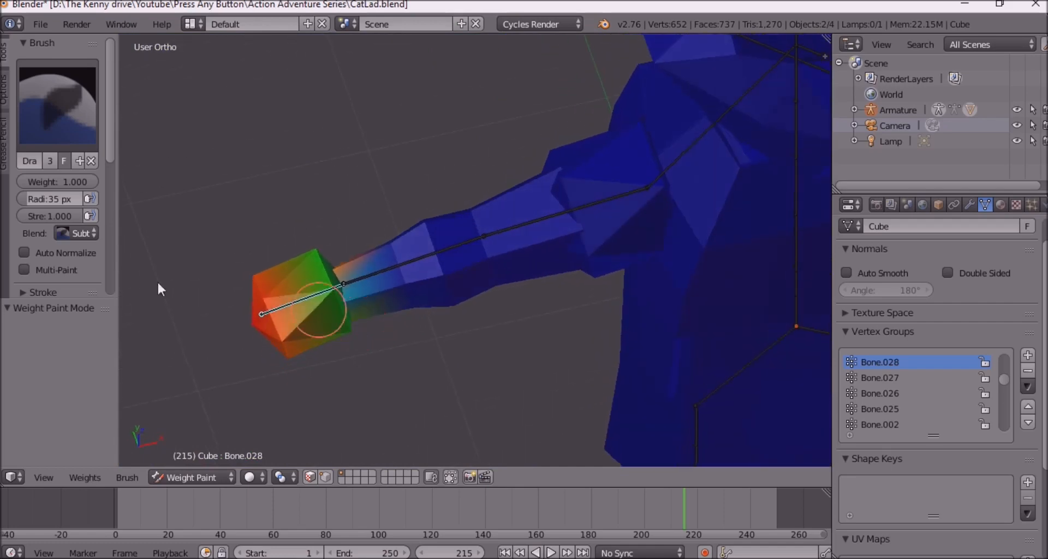
left_click(87, 233)
left_click(103, 197)
mouse_move(288, 269)
left_mouse_down()
mouse_move(297, 318)
mouse_move(296, 261)
mouse_move(289, 320)
mouse_move(328, 326)
left_mouse_up()
mouse_move(267, 354)
left_mouse_down()
mouse_move(339, 332)
mouse_move(274, 330)
mouse_move(342, 296)
left_mouse_up()
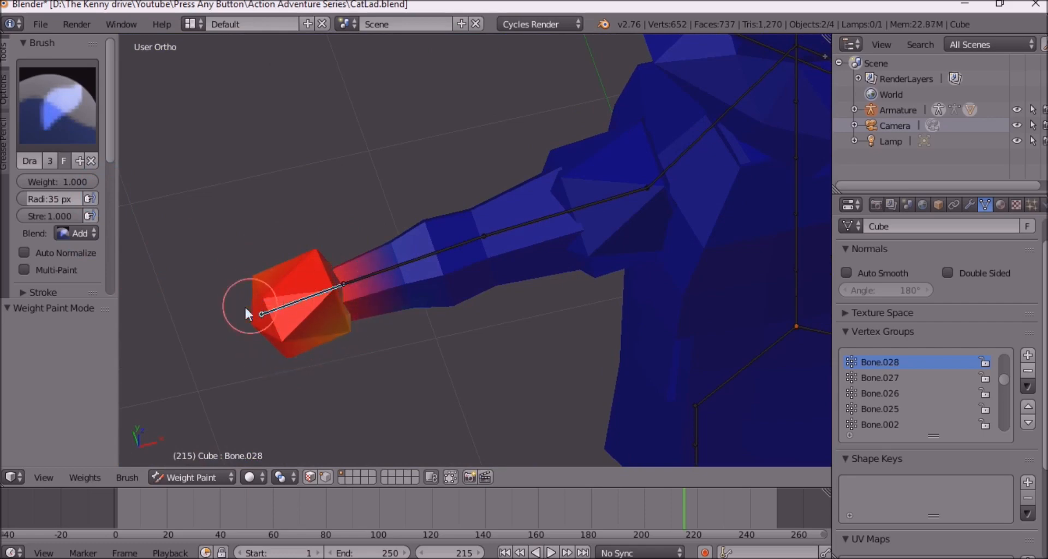
mouse_move(254, 332)
middle_mouse_down()
mouse_move(424, 320)
mouse_move(162, 210)
mouse_move(283, 313)
middle_mouse_up()
left_click_drag(283, 313, 359, 290)
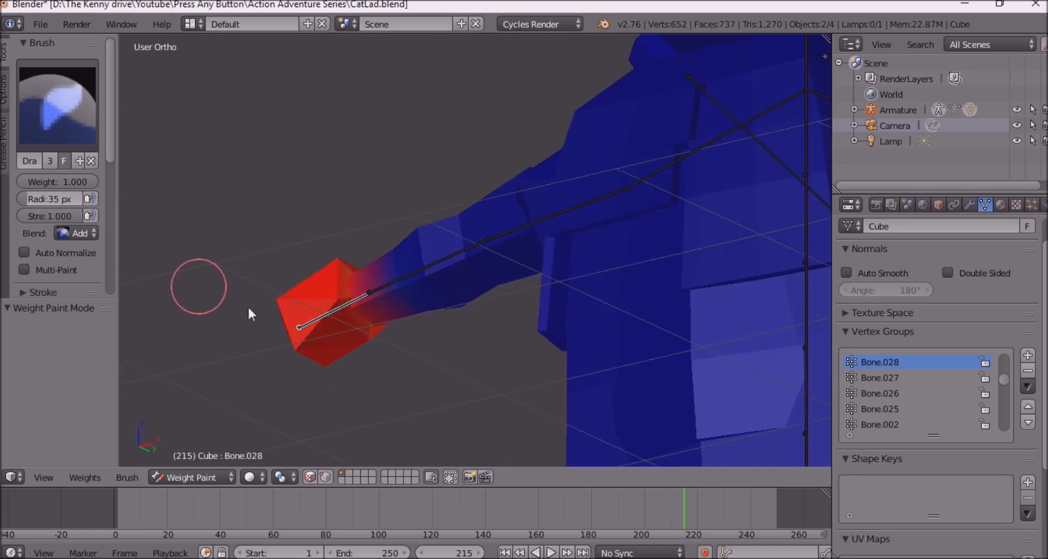
Set the brush to Subtract with a 15 px radius and erase the hand-bone weight from the wrist end of the forearm.
middle_click_drag(354, 270, 301, 253)
middle_click_drag(492, 303, 530, 395)
mouse_move(521, 259)
middle_mouse_down()
mouse_move(495, 360)
mouse_move(557, 360)
mouse_move(543, 361)
mouse_move(584, 322)
middle_mouse_up()
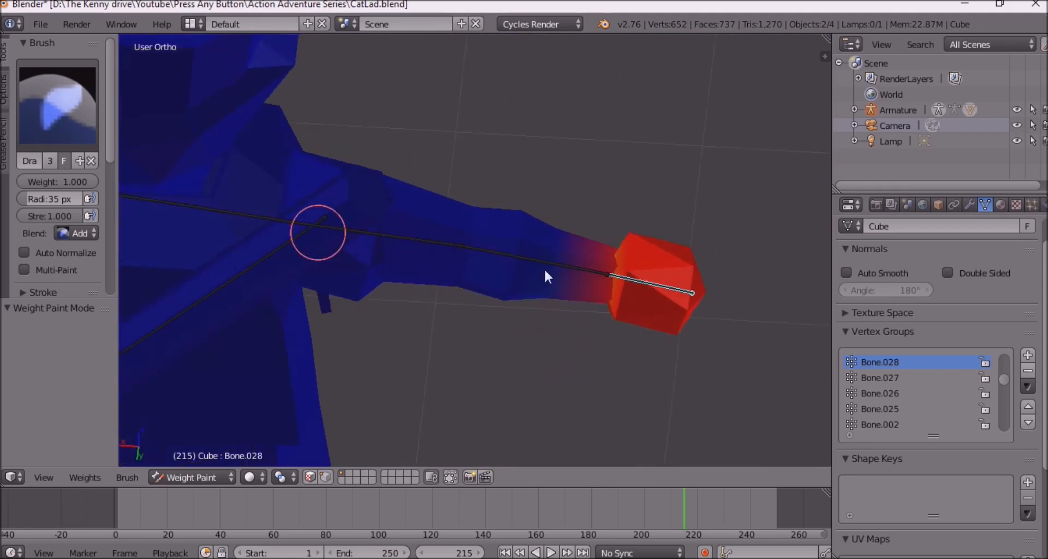
left_click(71, 229)
left_click(87, 181)
left_click(65, 198)
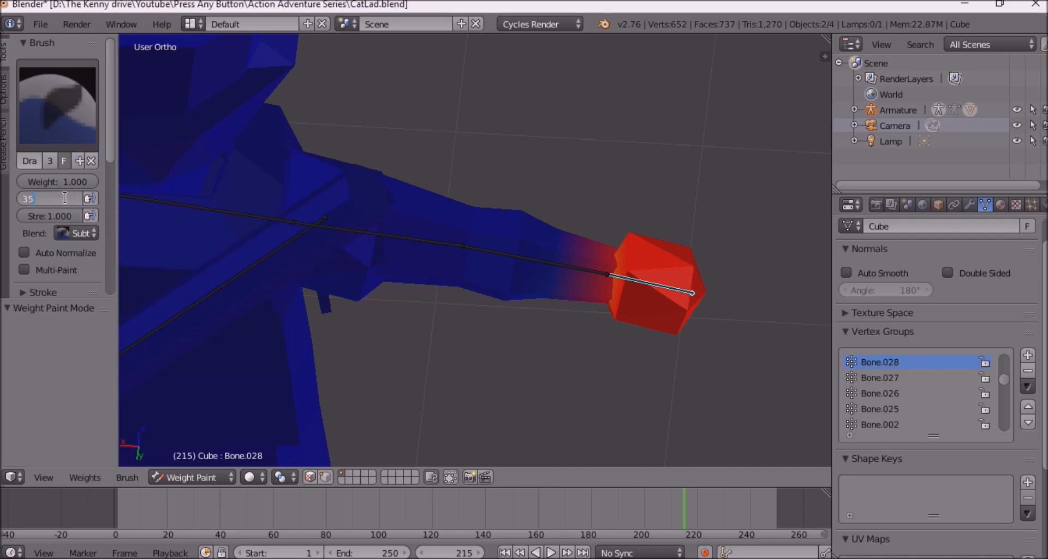
type("15")
key("Return")
scroll(591, 263, "up", 2)
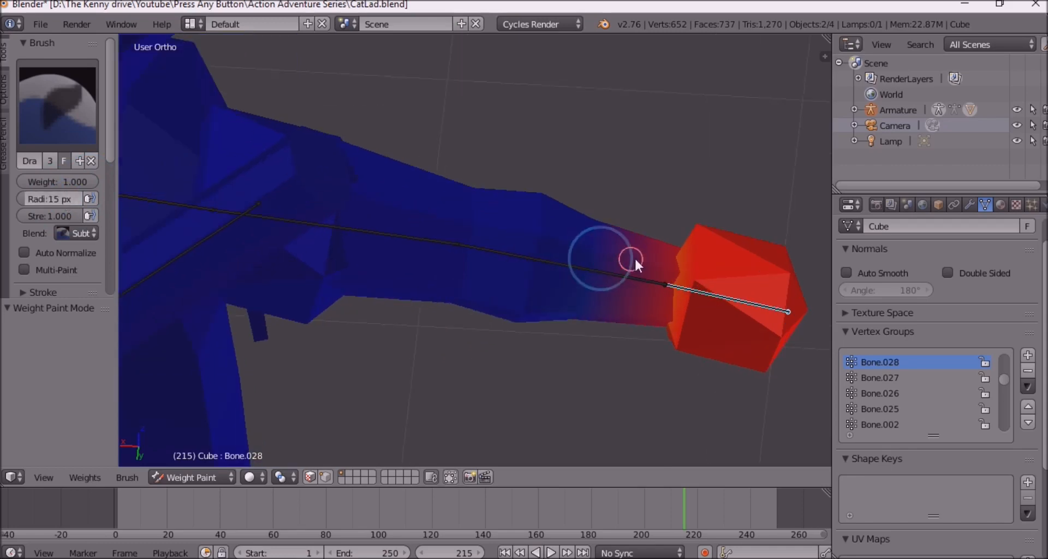
mouse_move(662, 283)
left_mouse_down()
mouse_move(667, 328)
mouse_move(671, 262)
left_mouse_up()
mouse_move(653, 351)
left_mouse_down()
mouse_move(691, 253)
mouse_move(676, 322)
left_mouse_up()
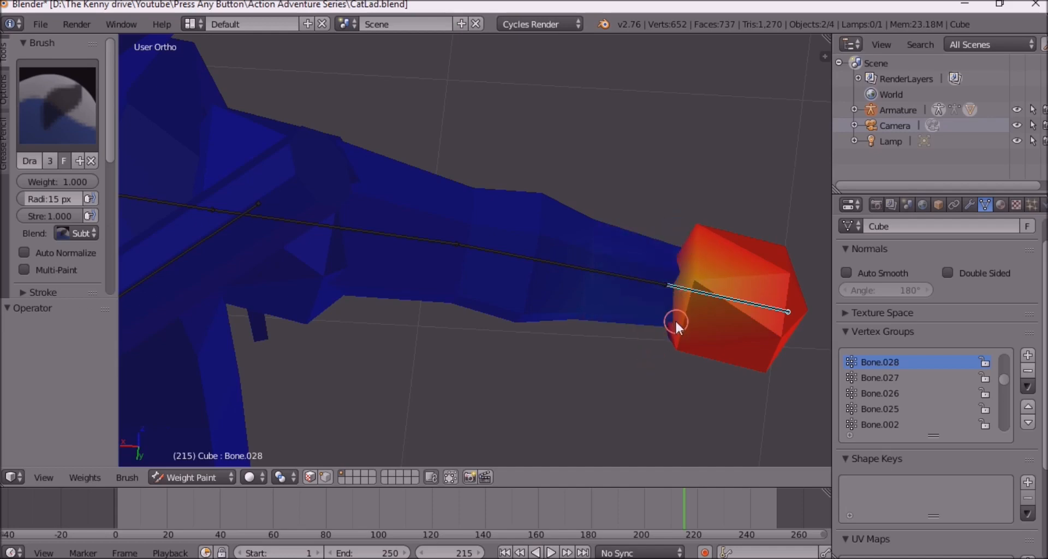
Set the brush blending to Add and restore the hand bone's weight where the hand meets the wrist.
middle_click_drag(664, 252, 230, 319)
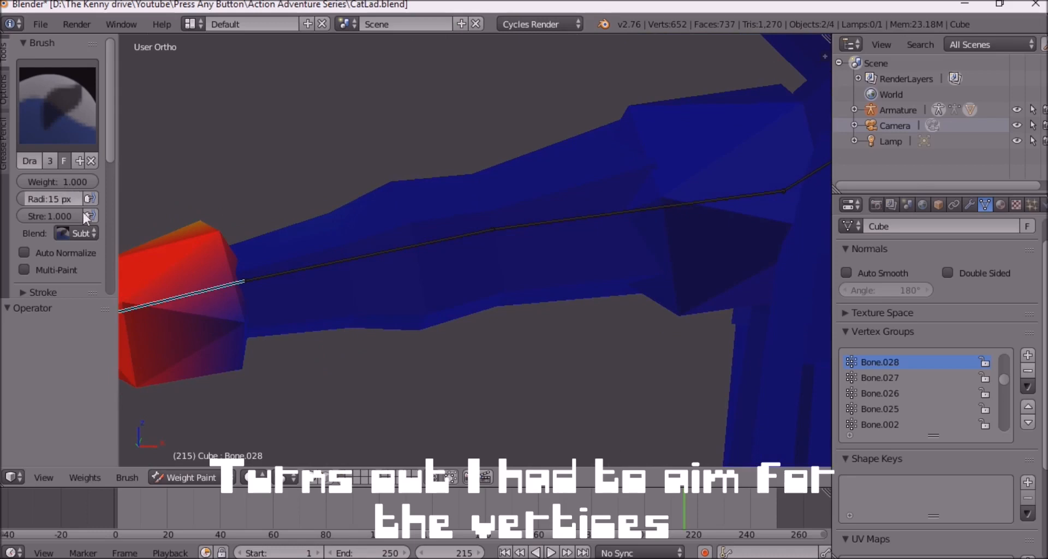
left_click(80, 233)
left_click(85, 196)
mouse_move(250, 256)
middle_mouse_down()
mouse_move(208, 163)
mouse_move(210, 195)
middle_mouse_up()
mouse_move(194, 271)
left_mouse_down()
mouse_move(222, 337)
mouse_move(217, 286)
left_mouse_up()
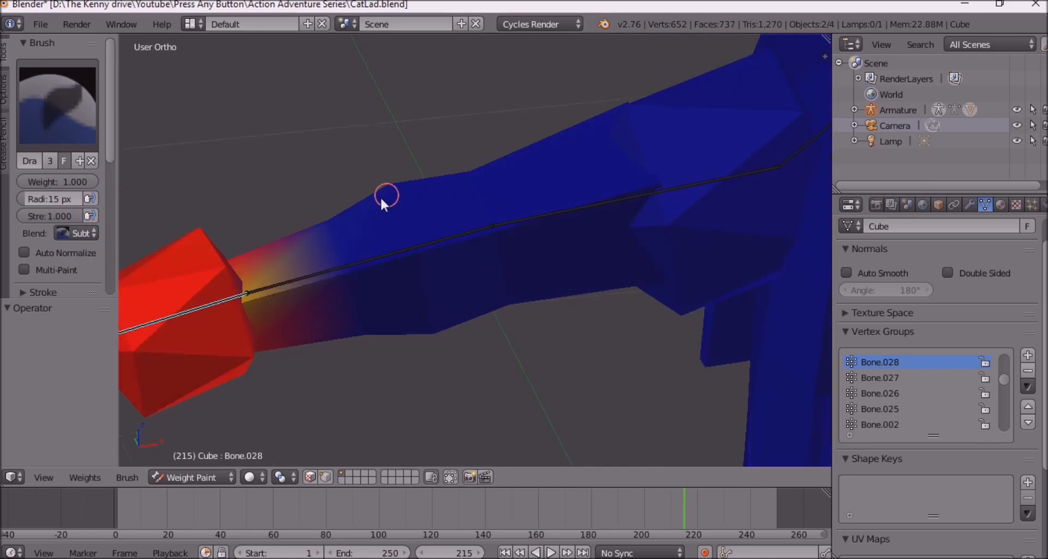
Brush over the wrist area with Subtract blending to reduce the hand bone's influence on the forearm.
middle_click_drag(381, 198, 342, 265)
left_click_drag(296, 189, 276, 309)
left_click_drag(296, 222, 290, 308)
left_click_drag(325, 162, 313, 265)
left_click_drag(331, 228, 262, 225)
left_click_drag(341, 206, 279, 210)
Try to subtract hand-bone weight around the other side of the wrist, and undo the stroke.
middle_click_drag(305, 176, 572, 251)
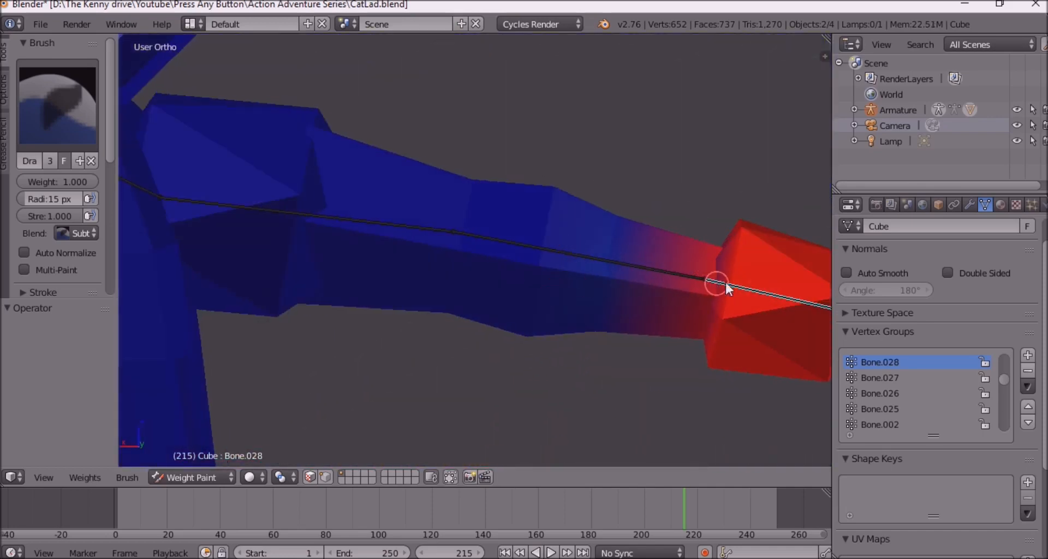
mouse_move(627, 300)
left_mouse_down()
mouse_move(730, 316)
mouse_move(643, 311)
left_mouse_up()
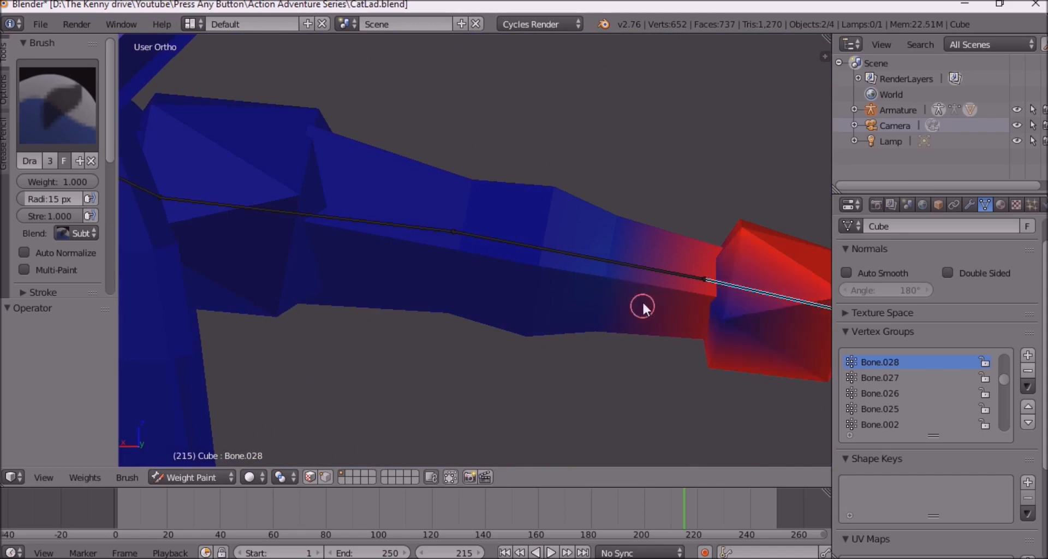
key("ctrl+z")
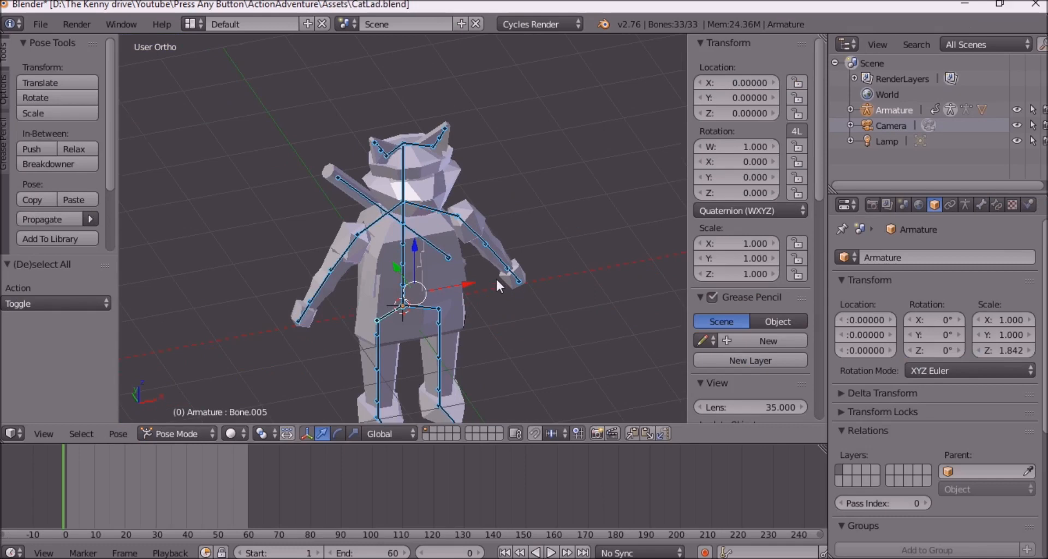
Check the project's Assets folder in the Save As file browser and leave it without saving.
scroll(496, 277, "up", 3)
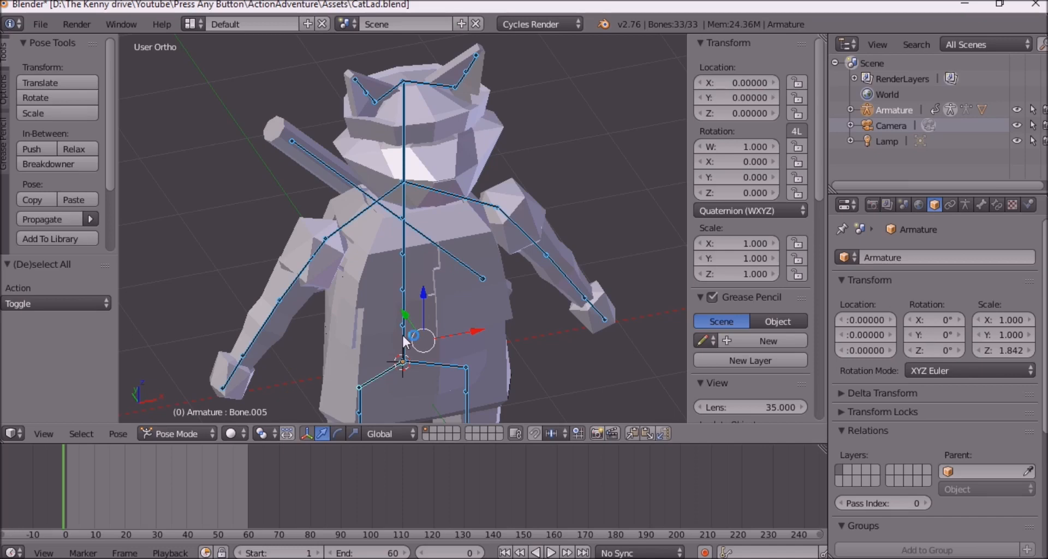
left_click(40, 24)
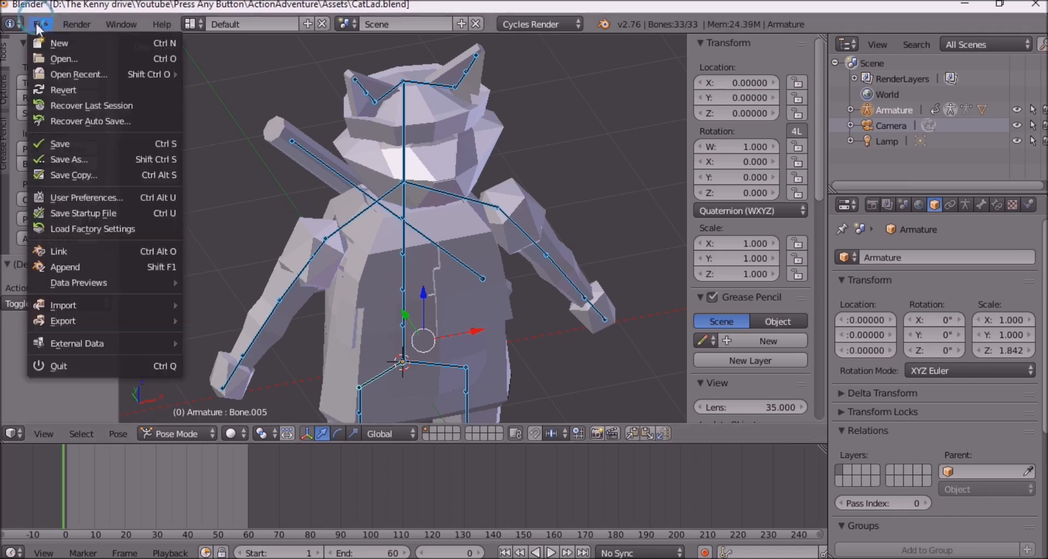
left_click(87, 159)
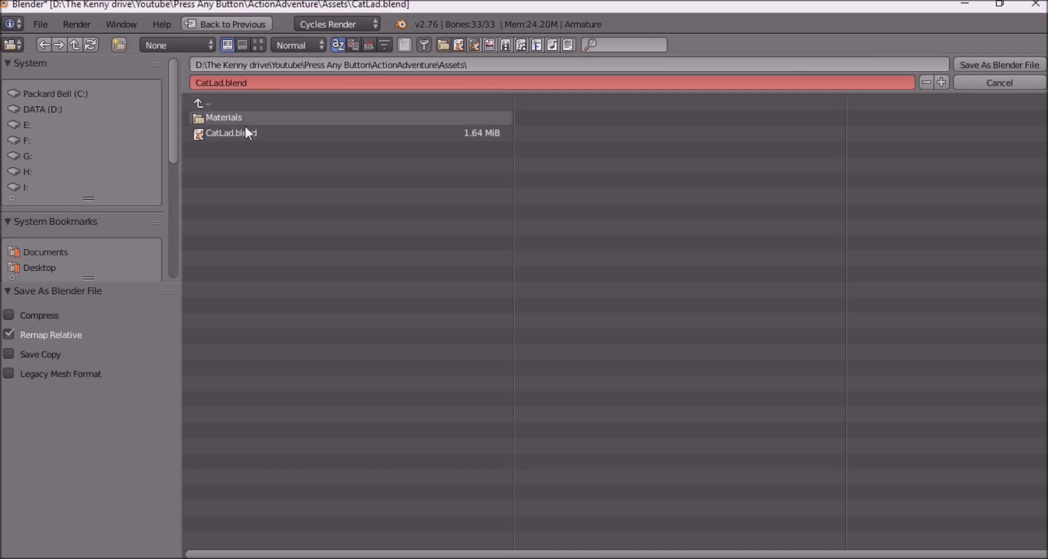
left_click(1008, 81)
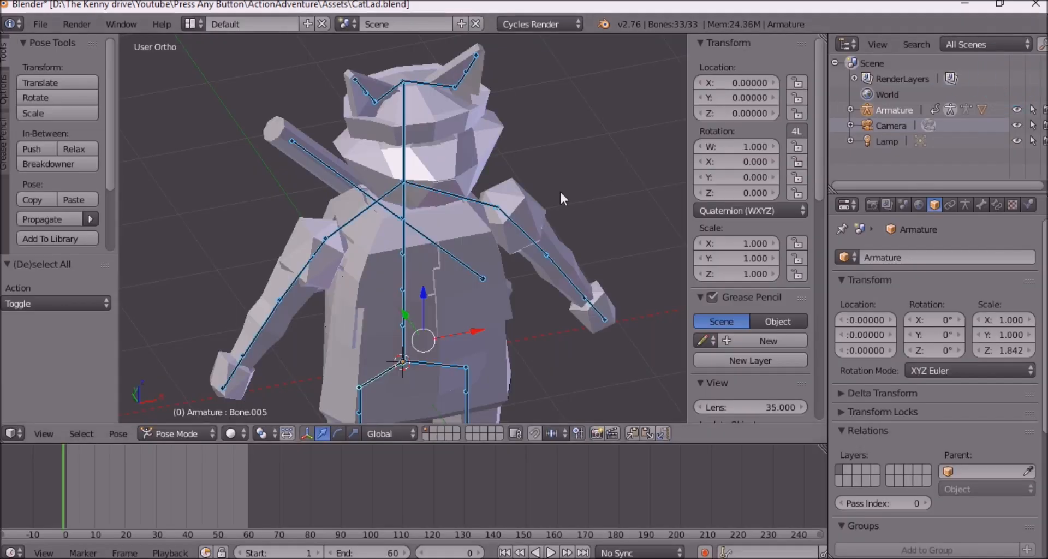
scroll(562, 198, "up", 1)
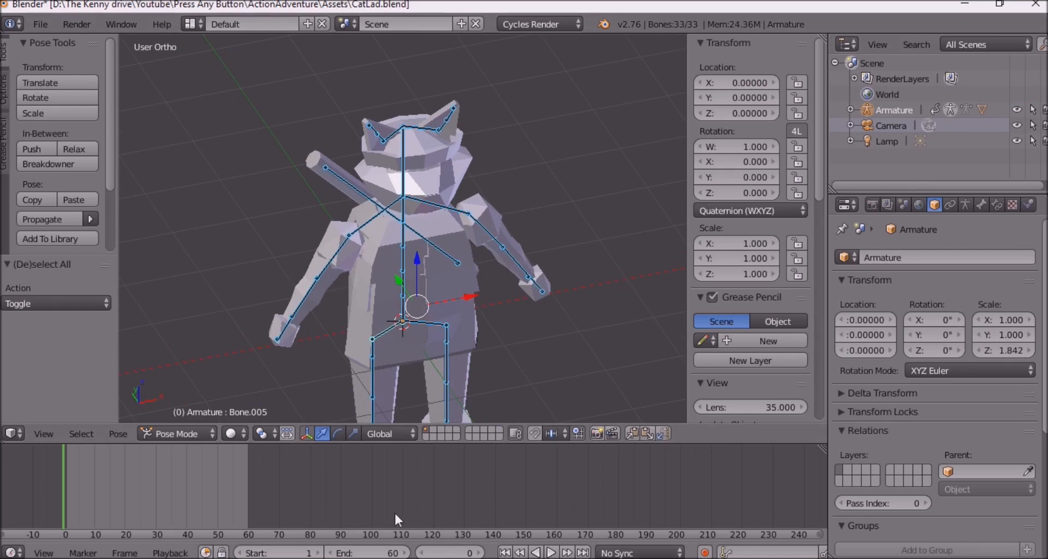
middle_click_drag(499, 293, 281, 284)
scroll(490, 291, "up", 1)
scroll(473, 233, "down", 3)
scroll(428, 249, "up", 3)
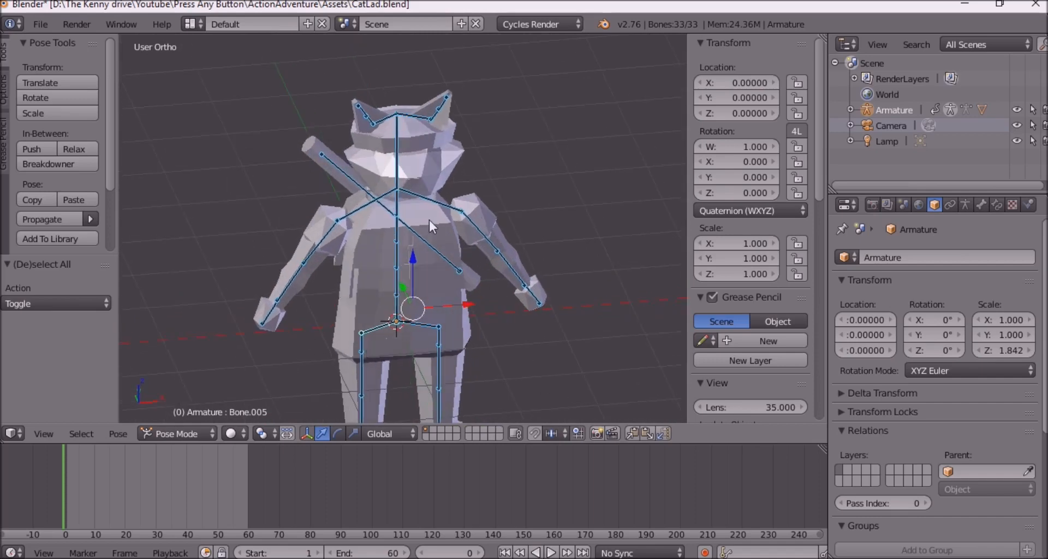
scroll(424, 284, "down", 2)
scroll(478, 285, "up", 2)
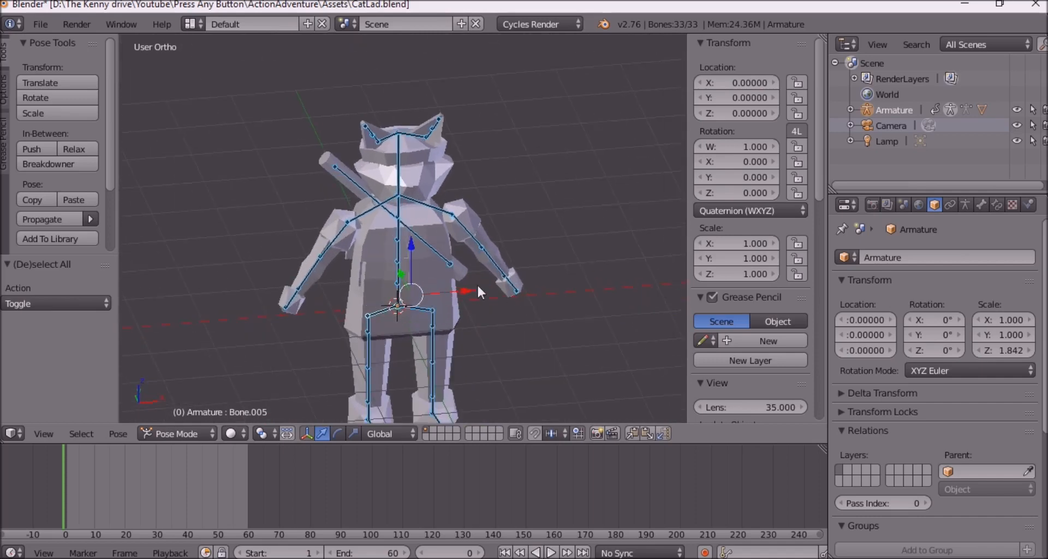
middle_click_drag(458, 298, 343, 315)
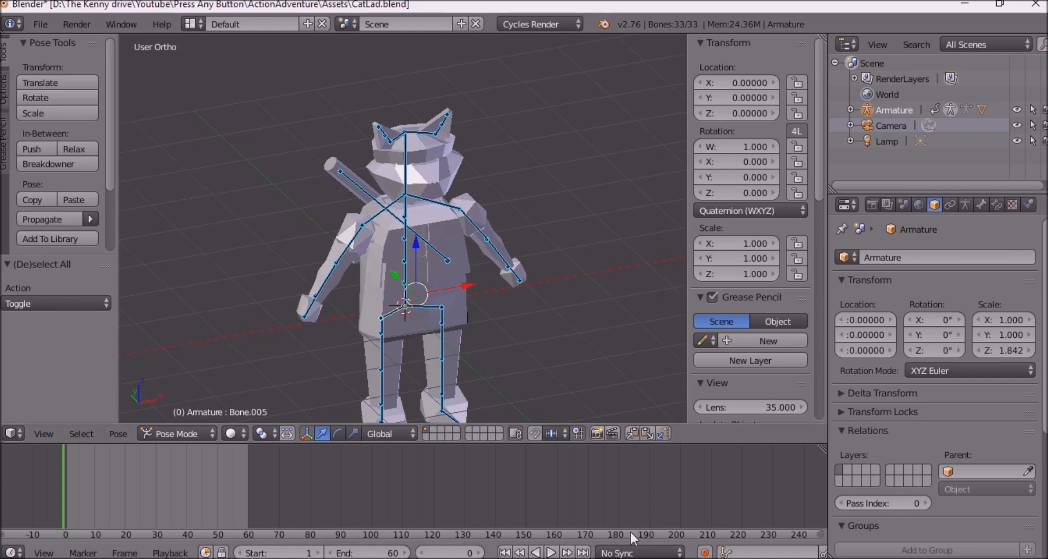
Enable automatic keyframe insertion for the armature and move the playhead to frame 10.
left_click(704, 552)
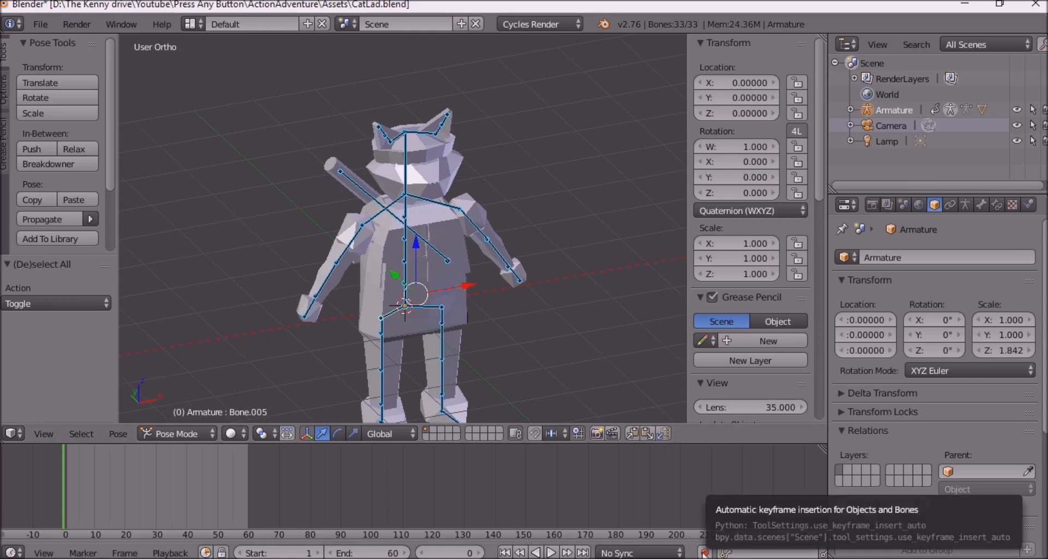
left_click(704, 552)
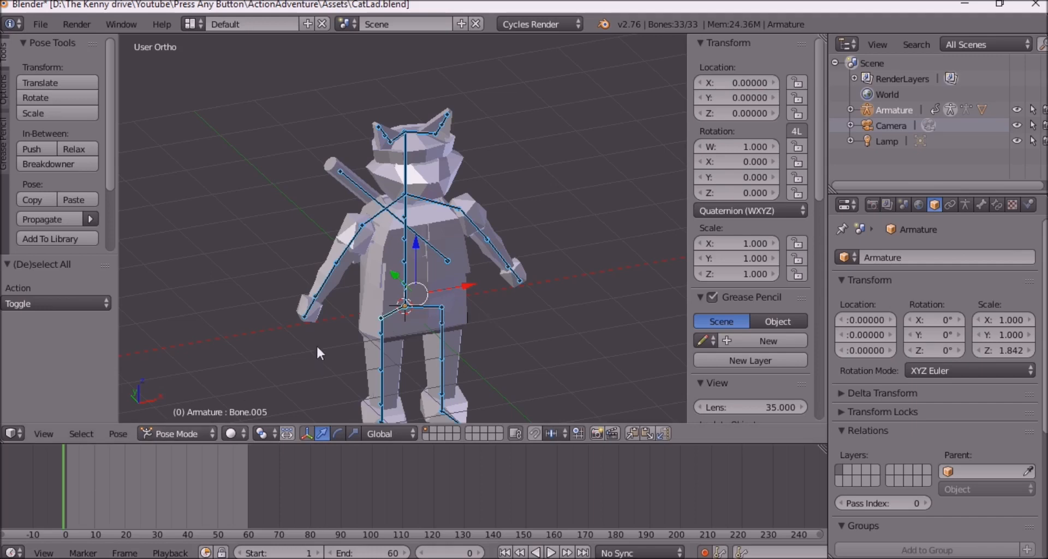
left_click(94, 473)
mouse_move(458, 302)
middle_mouse_down()
mouse_move(480, 299)
mouse_move(437, 314)
mouse_move(503, 296)
mouse_move(467, 299)
middle_mouse_up()
scroll(436, 315, "up", 4)
scroll(437, 315, "down", 3)
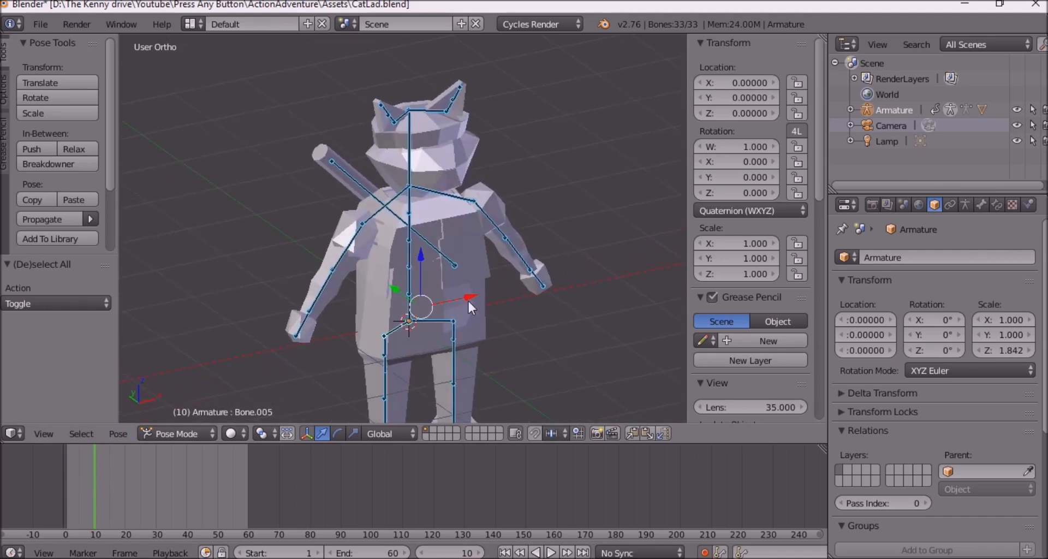
scroll(465, 299, "down", 2)
scroll(430, 317, "up", 2)
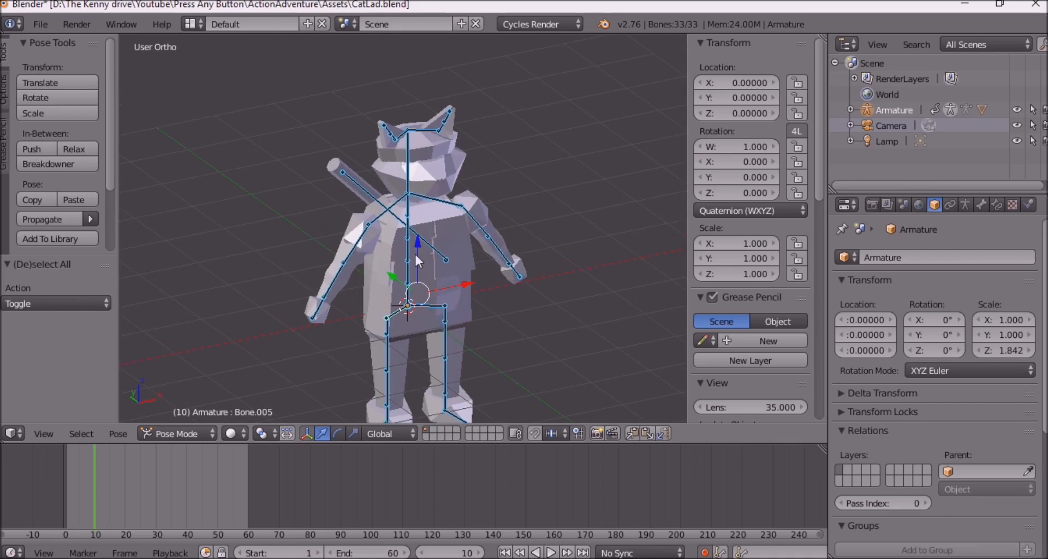
Scale the upper spine bones and both shoulder bones together by about 1.014 at frame 10.
right_click(410, 221)
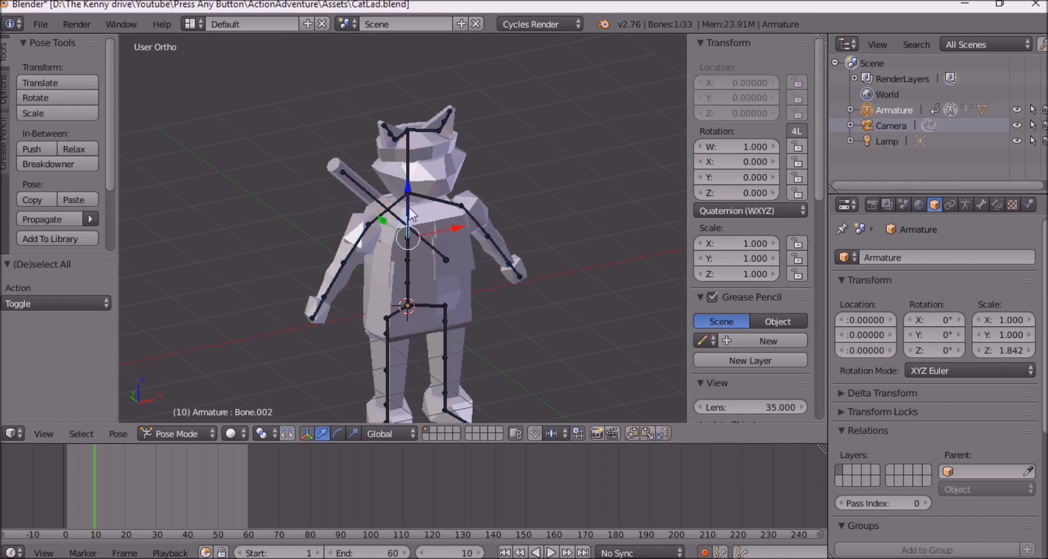
right_click(410, 214, "shift")
right_click(406, 255)
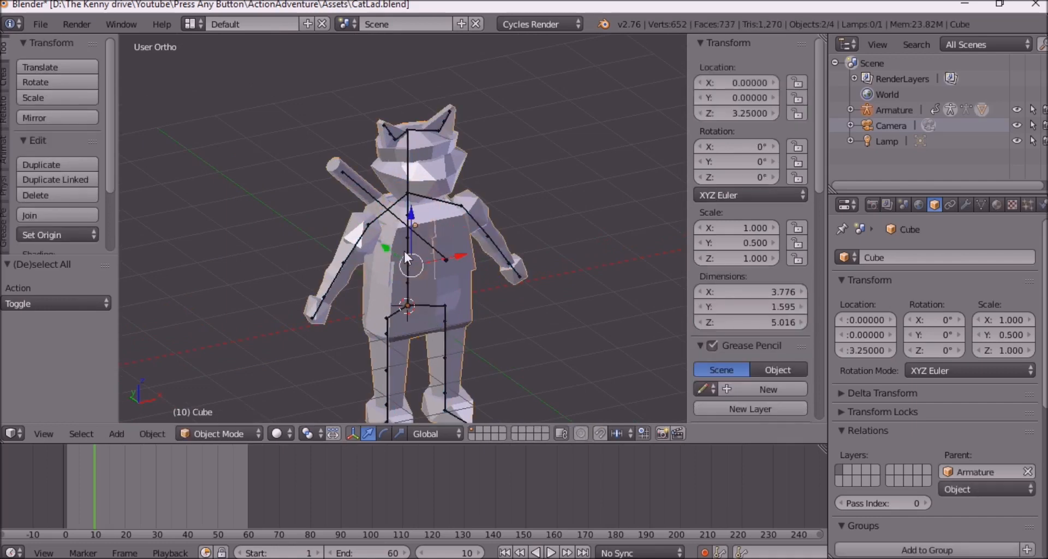
right_click(406, 247, "shift")
right_click(408, 226, "shift")
right_click(409, 204, "shift")
right_click(389, 206, "shift")
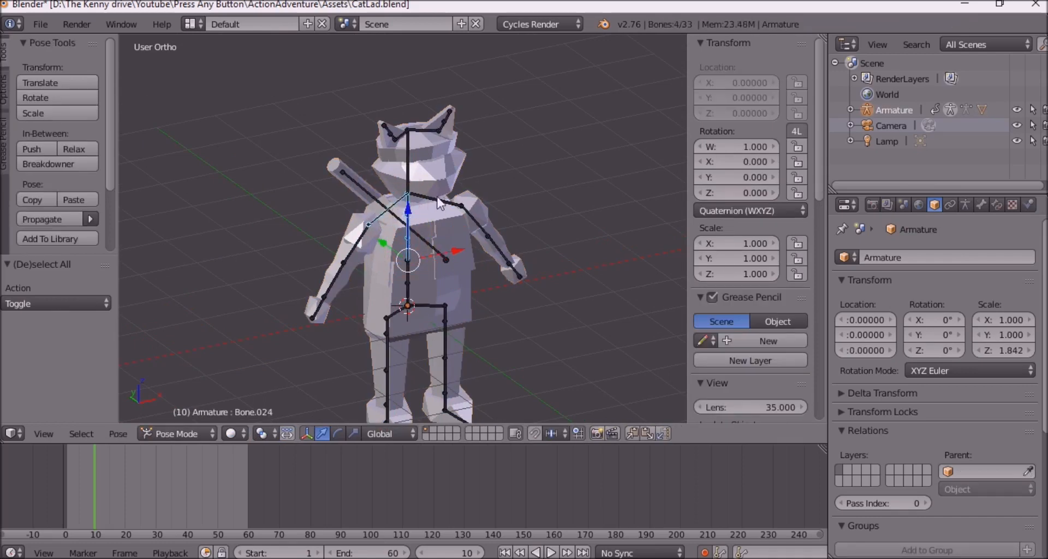
right_click(440, 201, "shift")
middle_click_drag(445, 251, 424, 203)
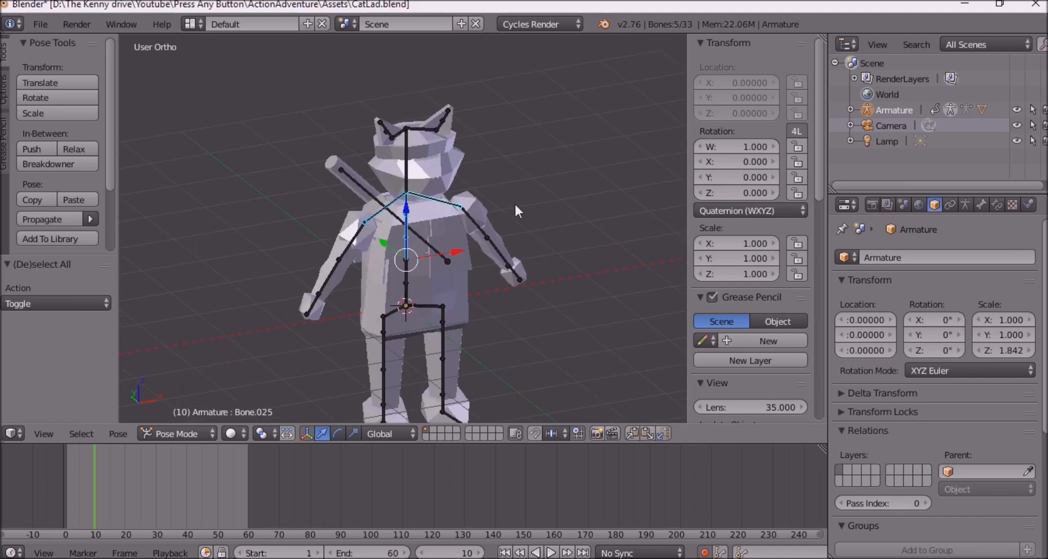
key("s")
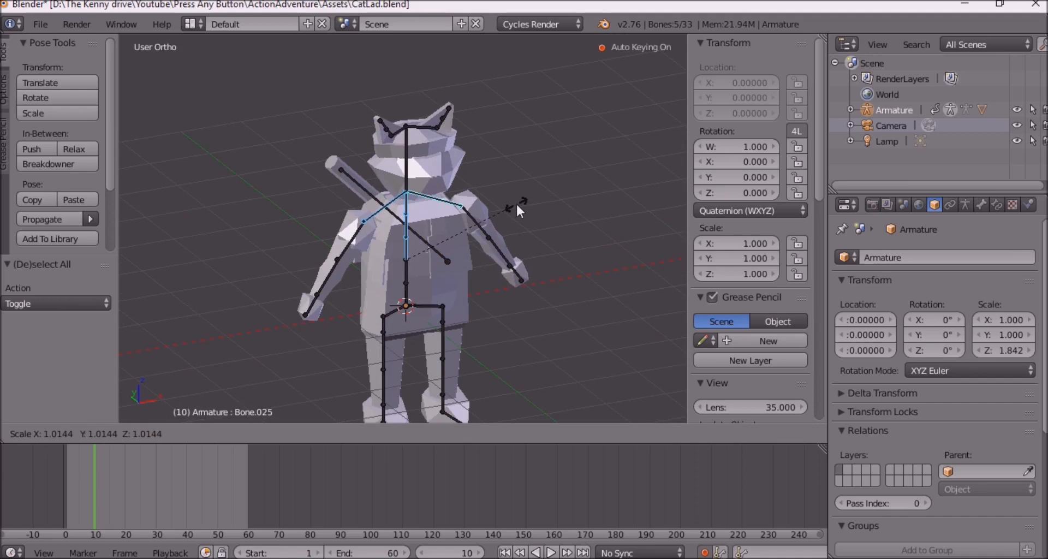
left_click(518, 208)
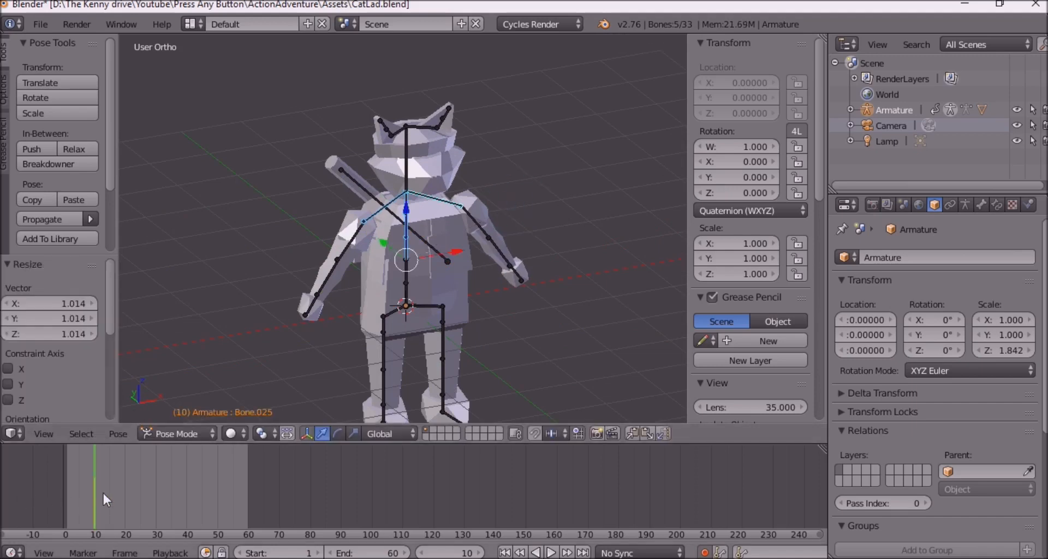
Key the rest pose at frame 20 by clearing all transforms on every bone of the armature.
left_click_drag(65, 471, 124, 480)
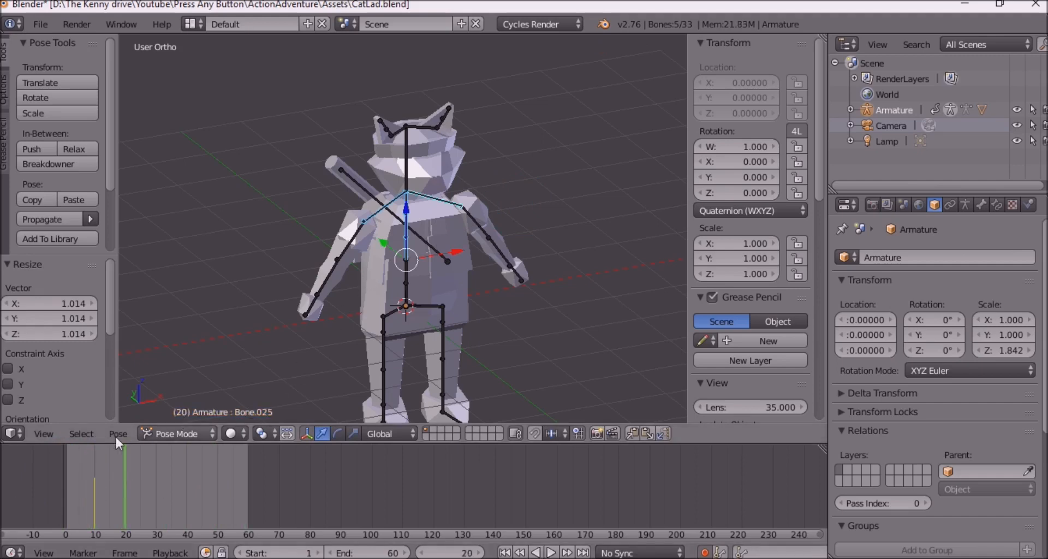
key("a")
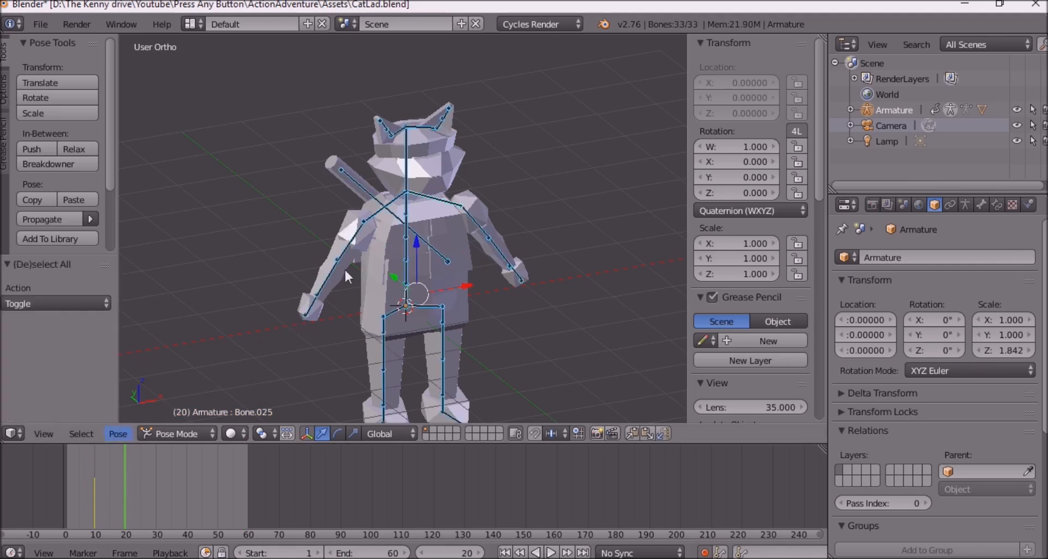
left_click(119, 434)
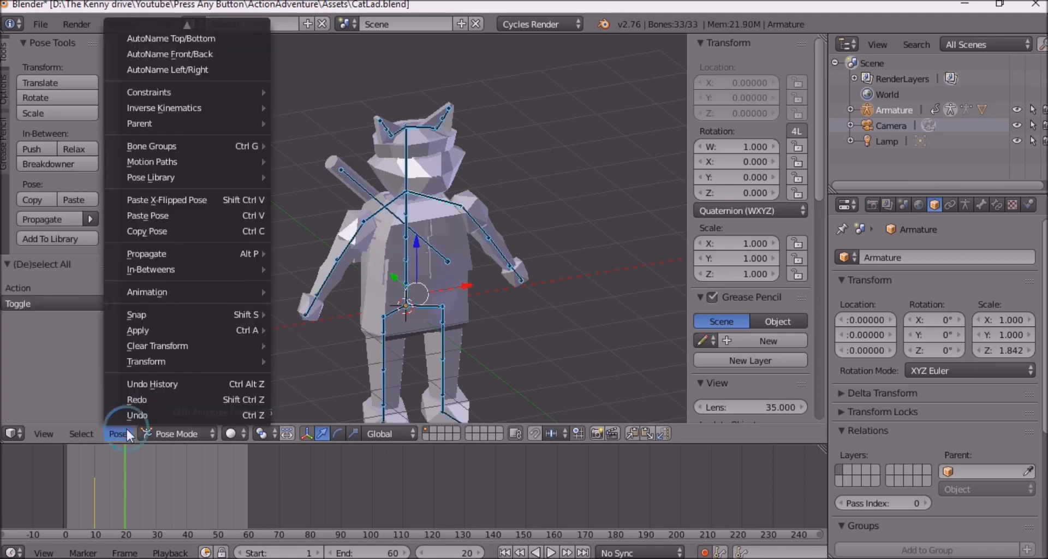
mouse_move(224, 347)
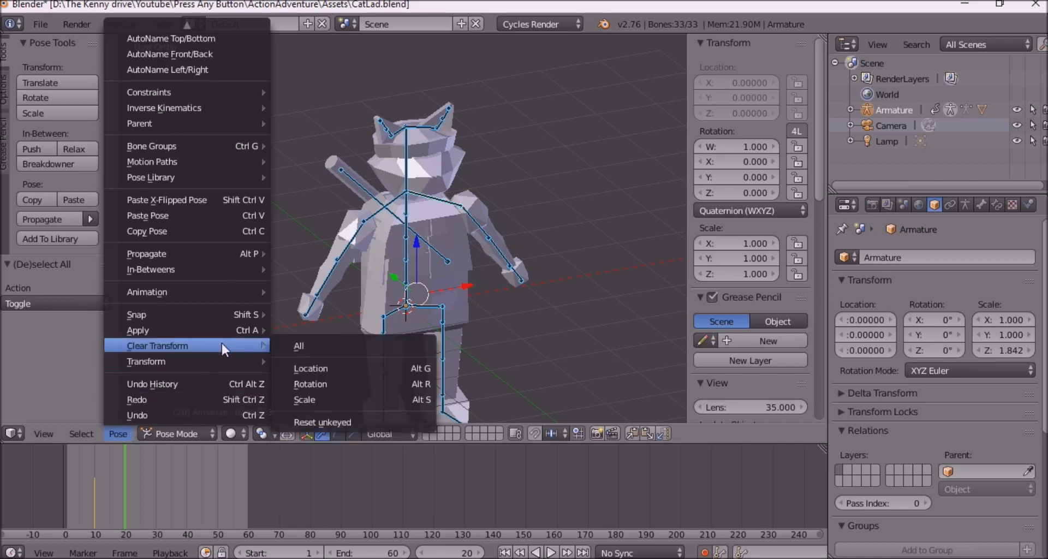
left_click(316, 336)
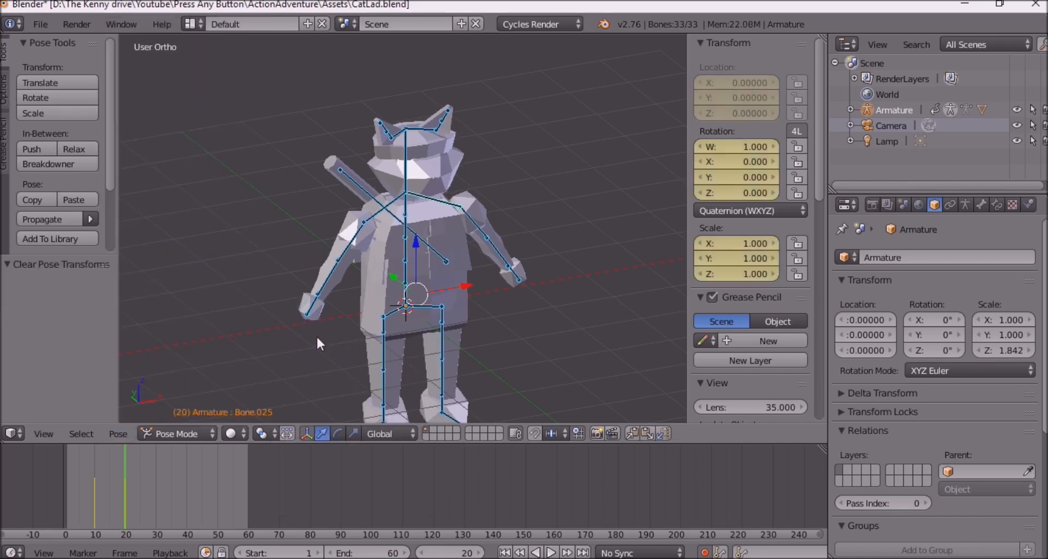
Preview the animation briefly, return to frame 1 and clear all transforms on every bone there.
key("alt+a")
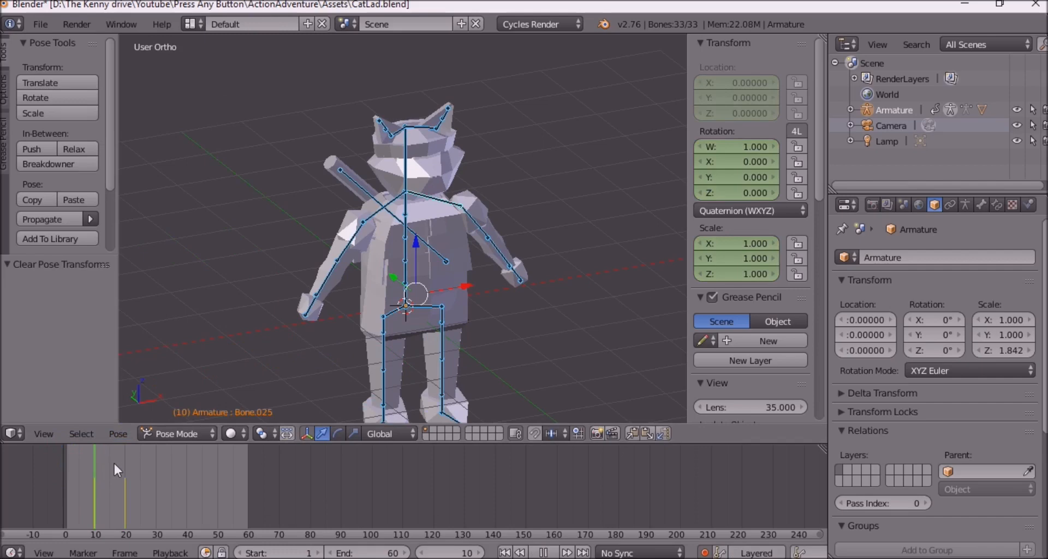
left_click_drag(96, 462, 68, 462)
key("alt+a")
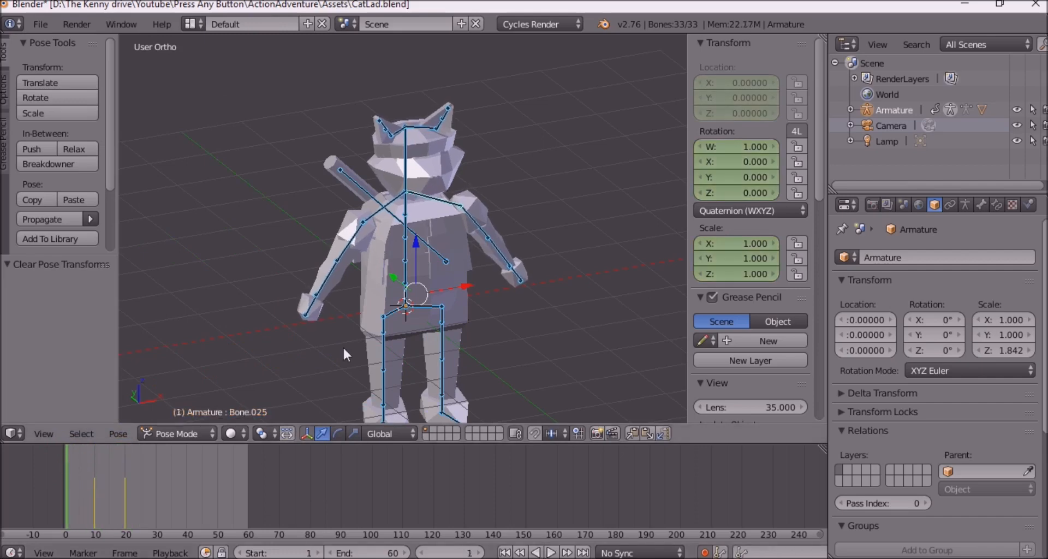
left_click(129, 433)
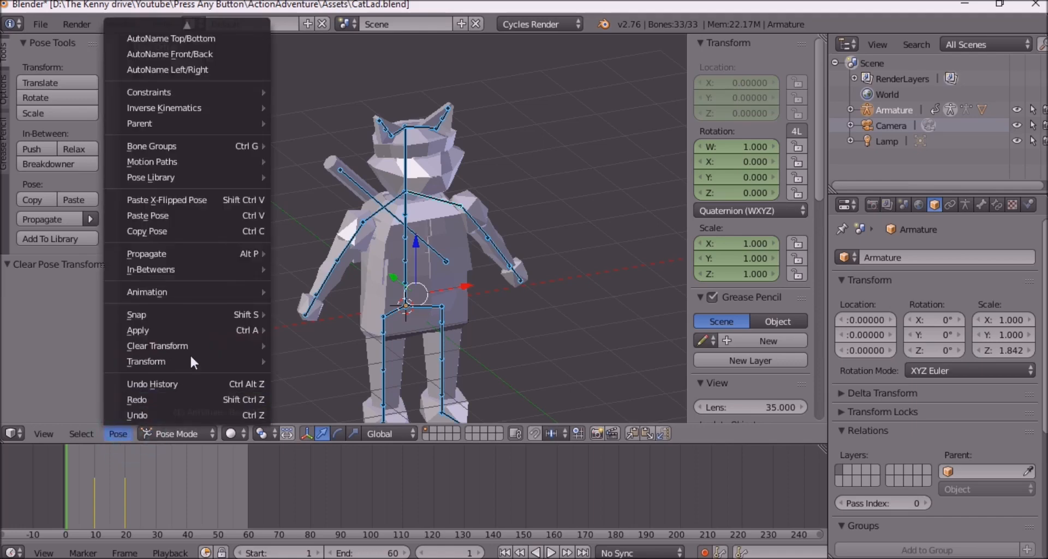
mouse_move(211, 345)
left_click(293, 350)
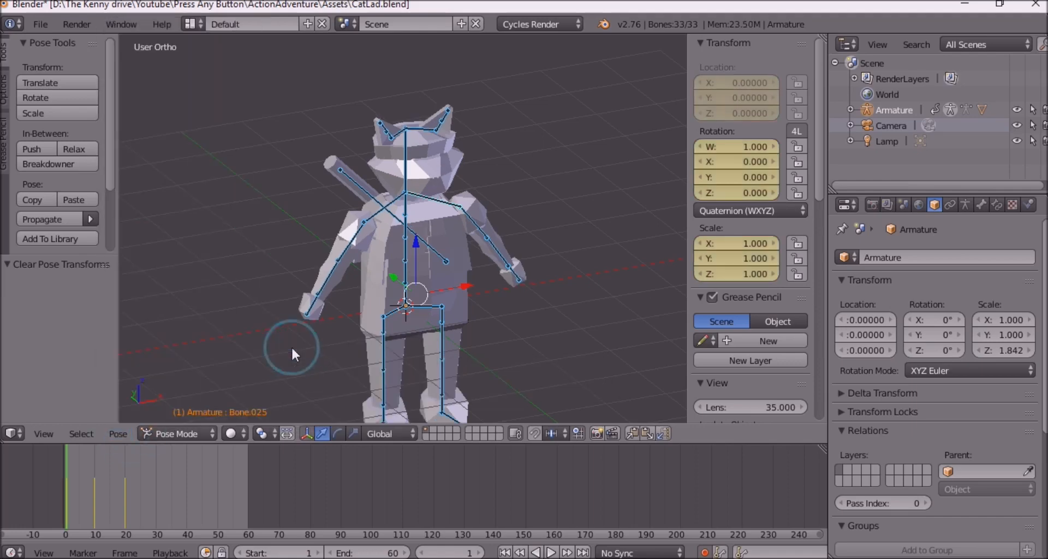
Play the animation and scrub between frames 1 and 20 to review the chest movement.
key("alt+a")
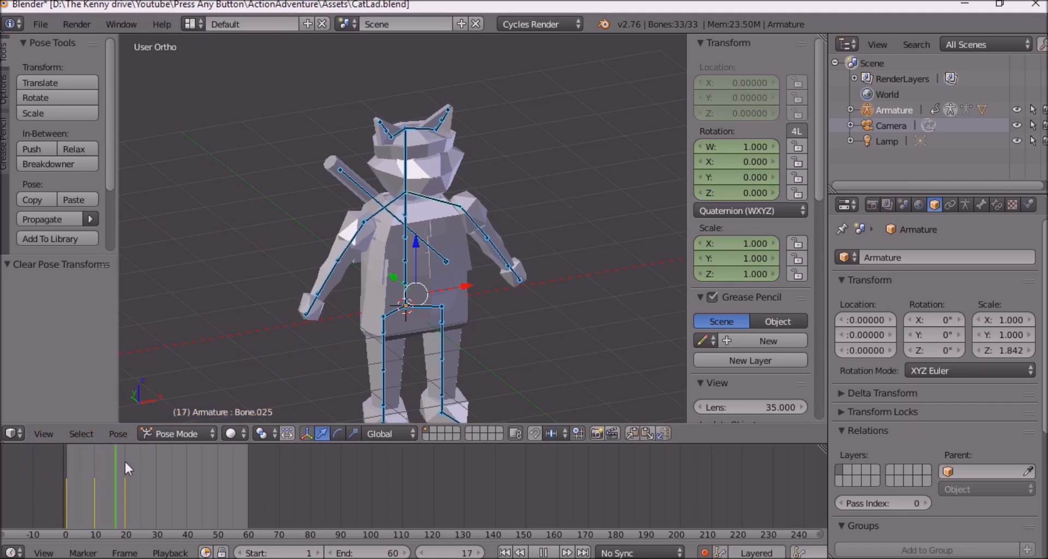
left_click(67, 468)
left_click_drag(77, 463, 126, 462)
key("alt+a")
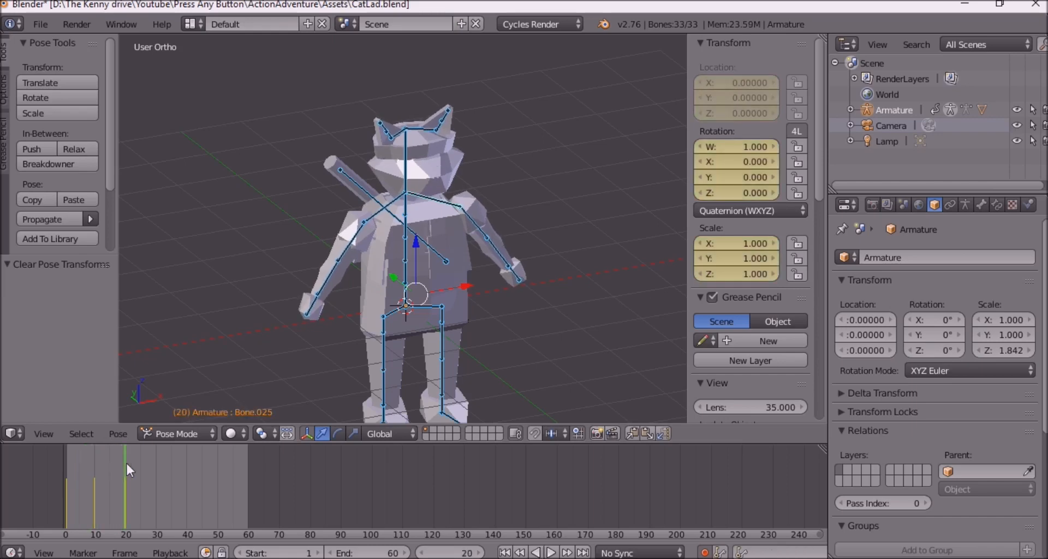
Scale the upper spine bones and both shoulder bones by 1.005 at frame 30, and deselect them.
left_click(157, 459)
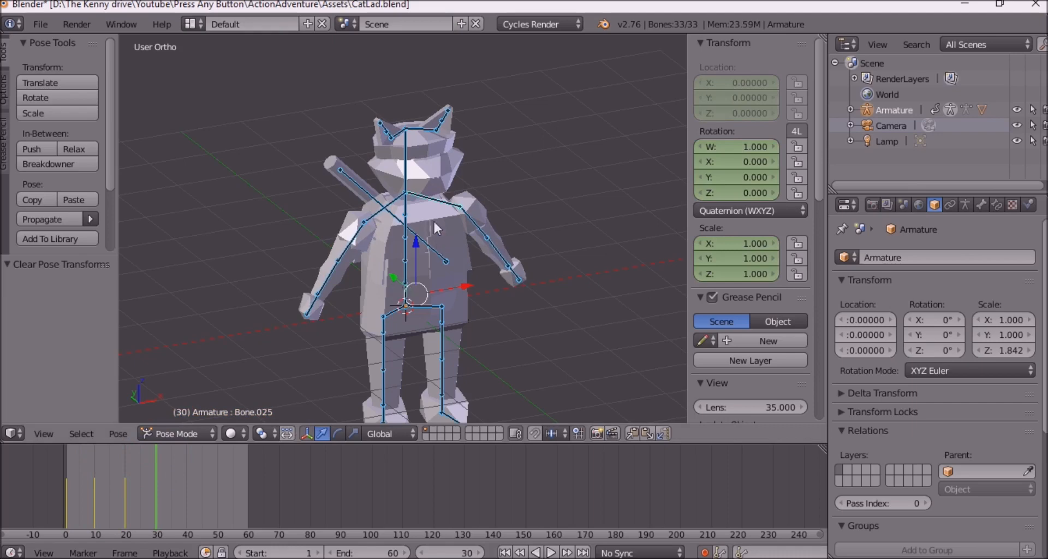
key("a")
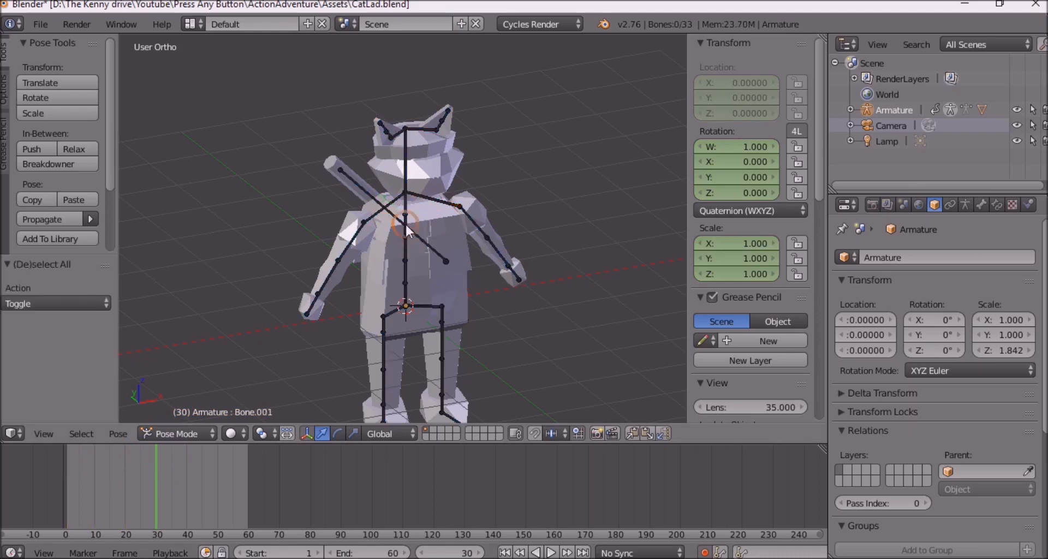
right_click(406, 253)
right_click(390, 207, "shift")
right_click(385, 210, "shift")
right_click(440, 202, "shift")
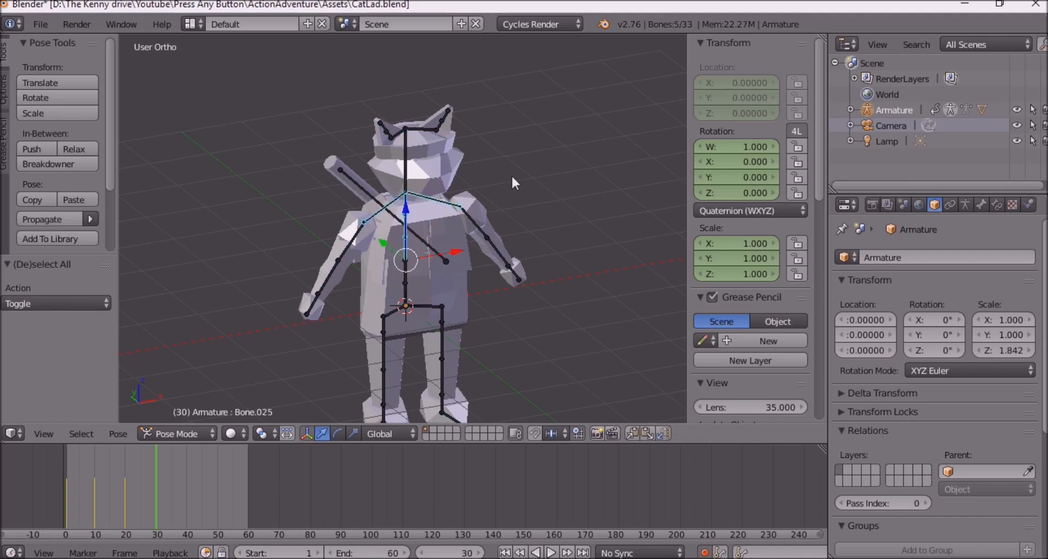
key("s")
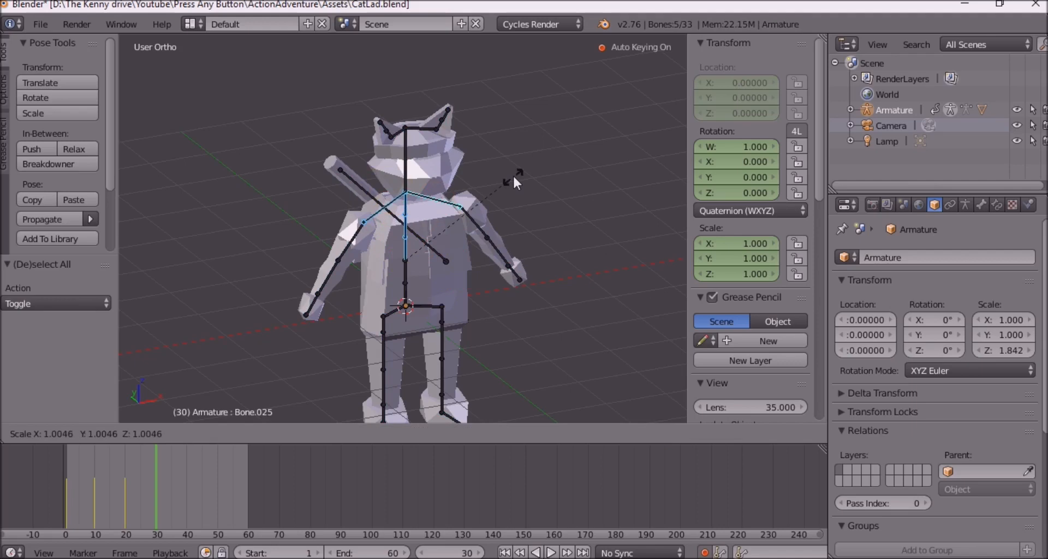
type("1.")
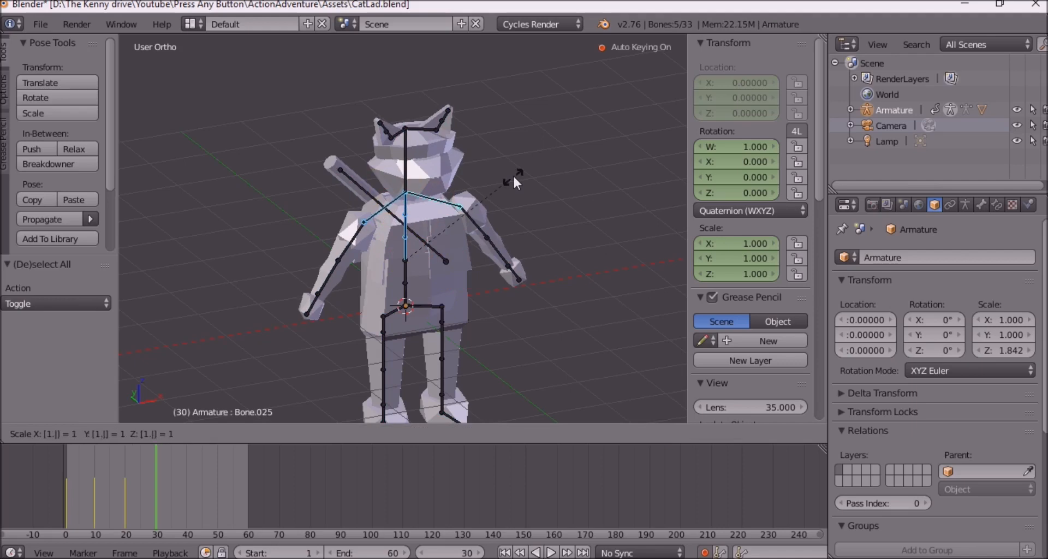
type("005")
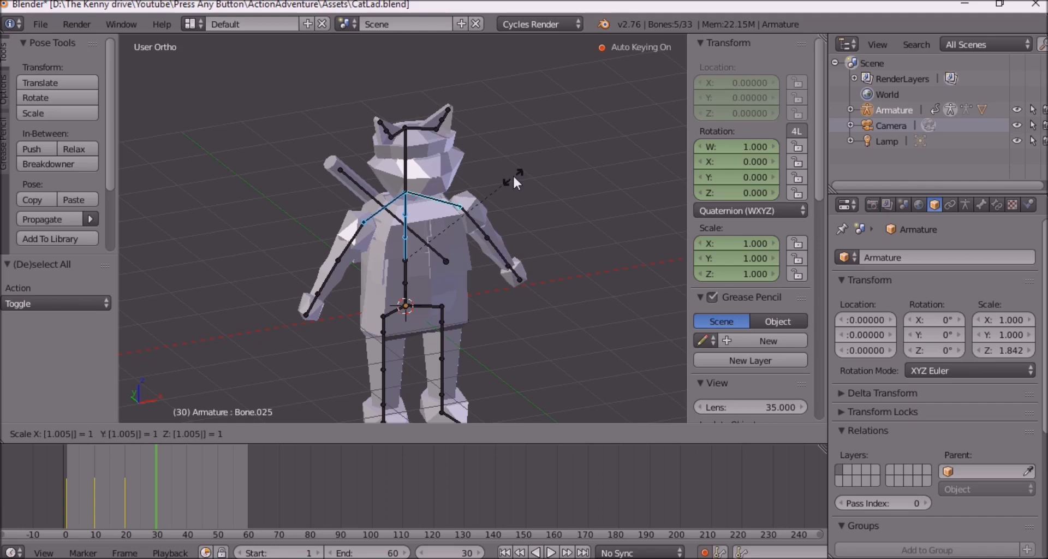
key("Return")
key("a")
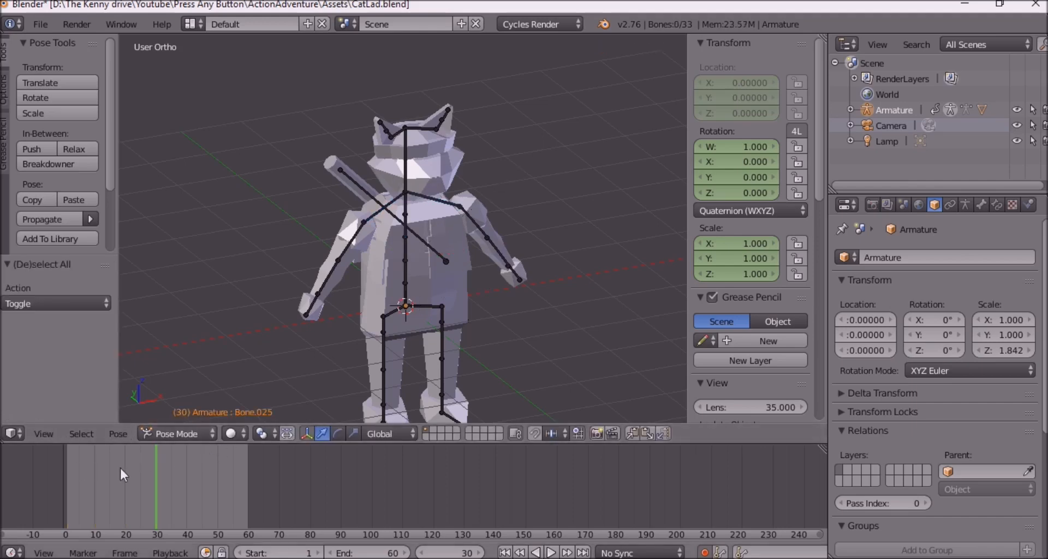
Clear all transforms on every bone at frame 40 and move the playhead to frame 50.
left_click(186, 460)
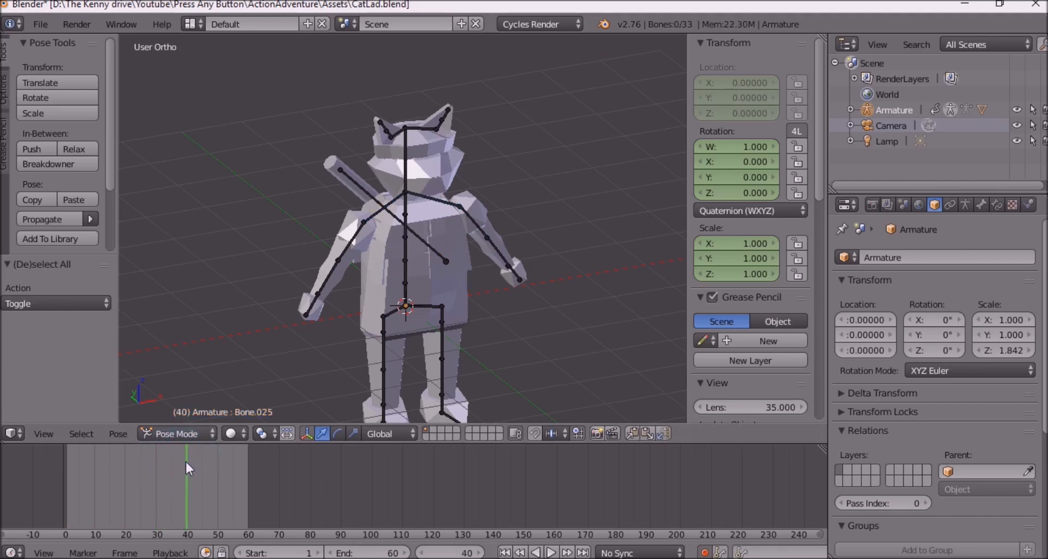
right_click(404, 251)
key("a")
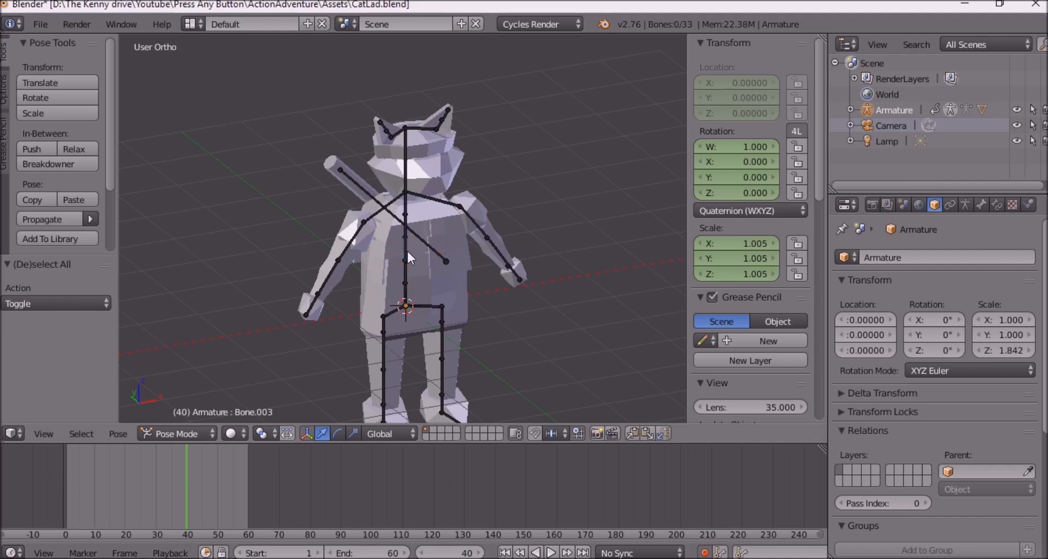
key("a")
left_click(118, 433)
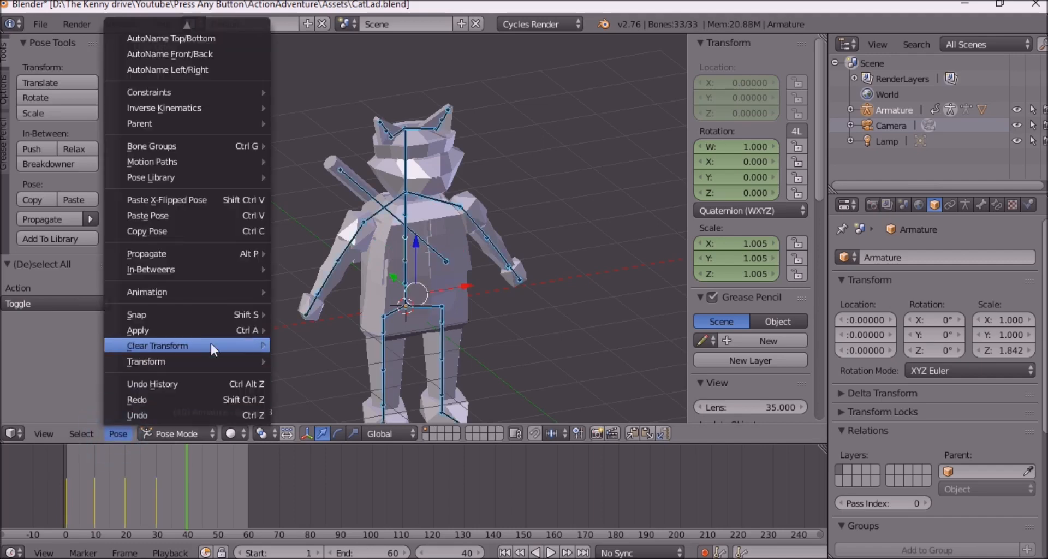
mouse_move(211, 343)
left_click(301, 343)
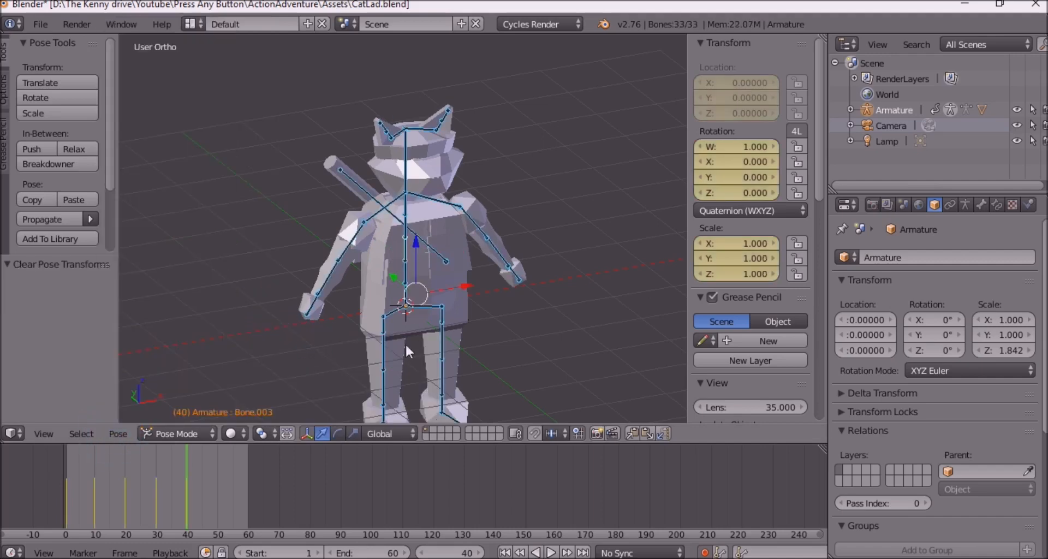
left_click(218, 476)
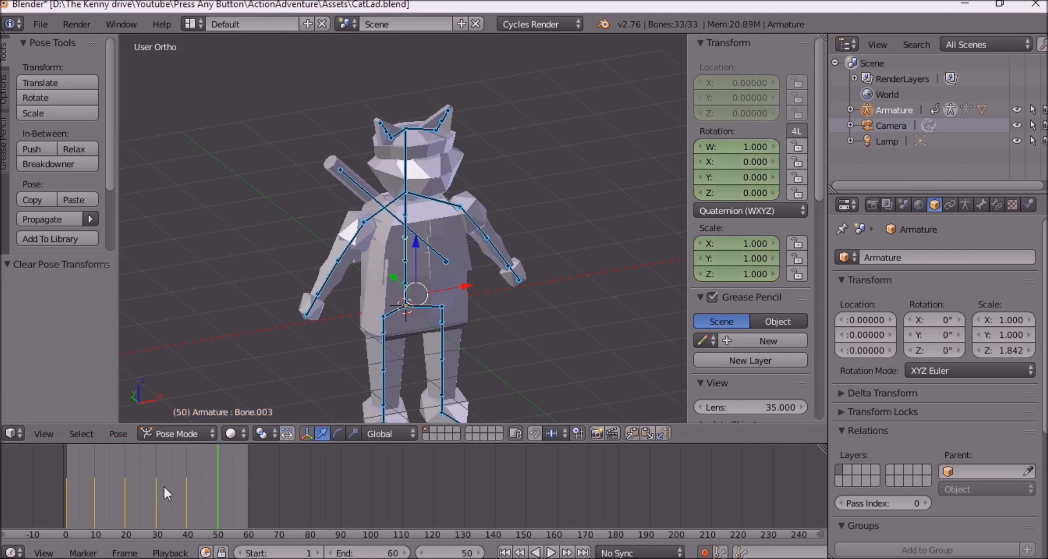
Change the timeline area to the Dope Sheet editor and switch it from Action Editor to Dope Sheet mode.
left_click(12, 552)
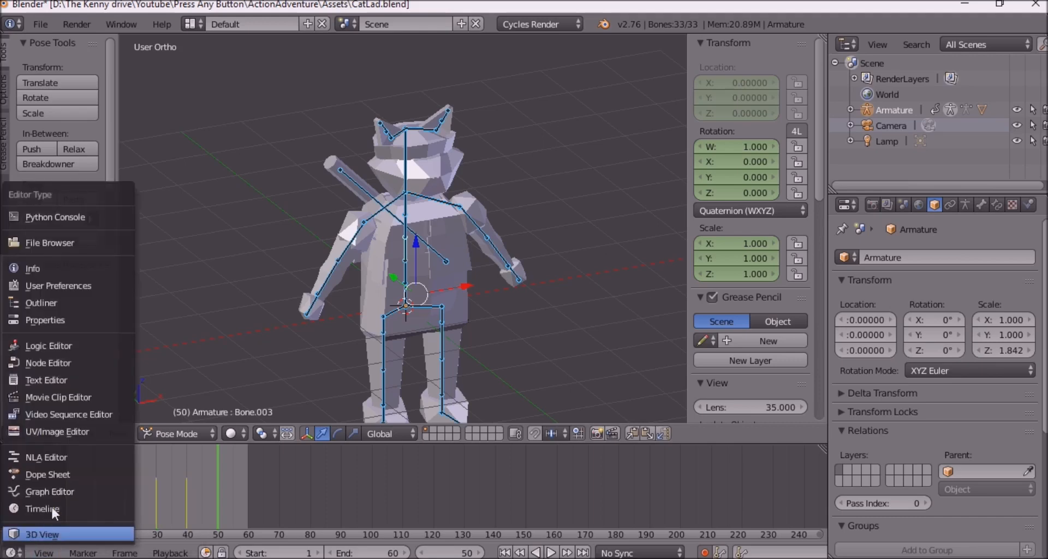
left_click(93, 473)
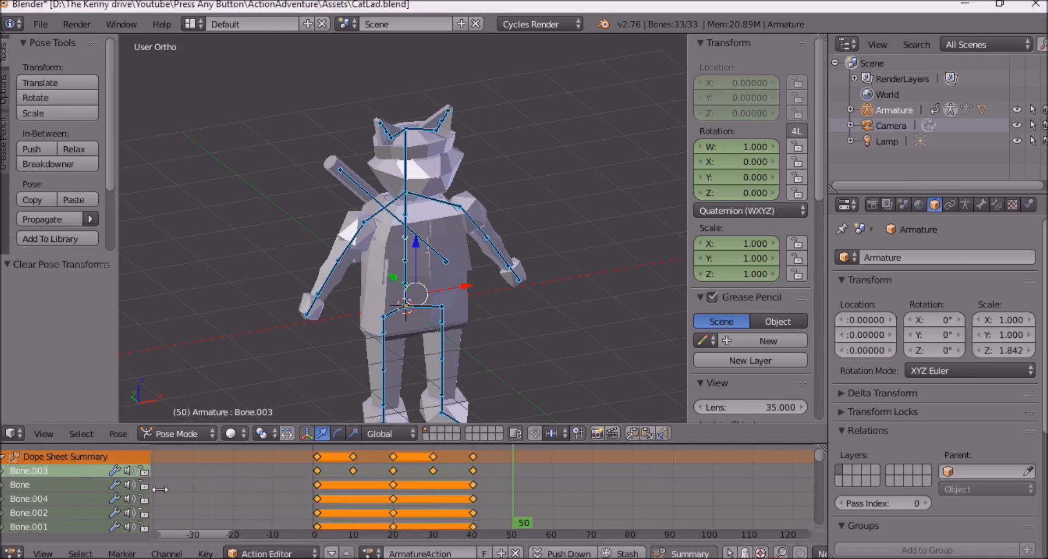
left_click(271, 553)
left_click(273, 531)
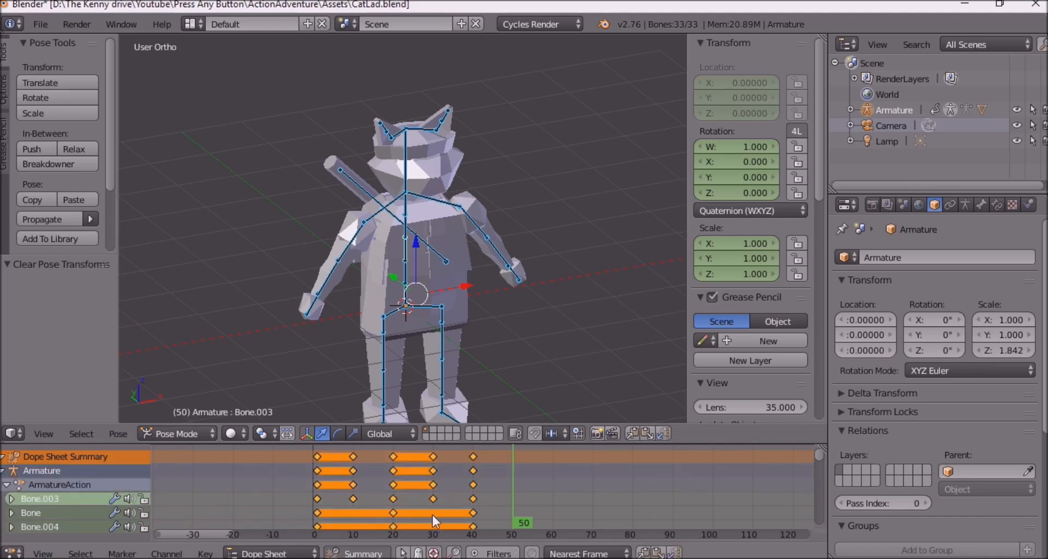
Scrub the playhead to the keyframes at frame 30 in the dope sheet.
scroll(444, 505, "up", 2)
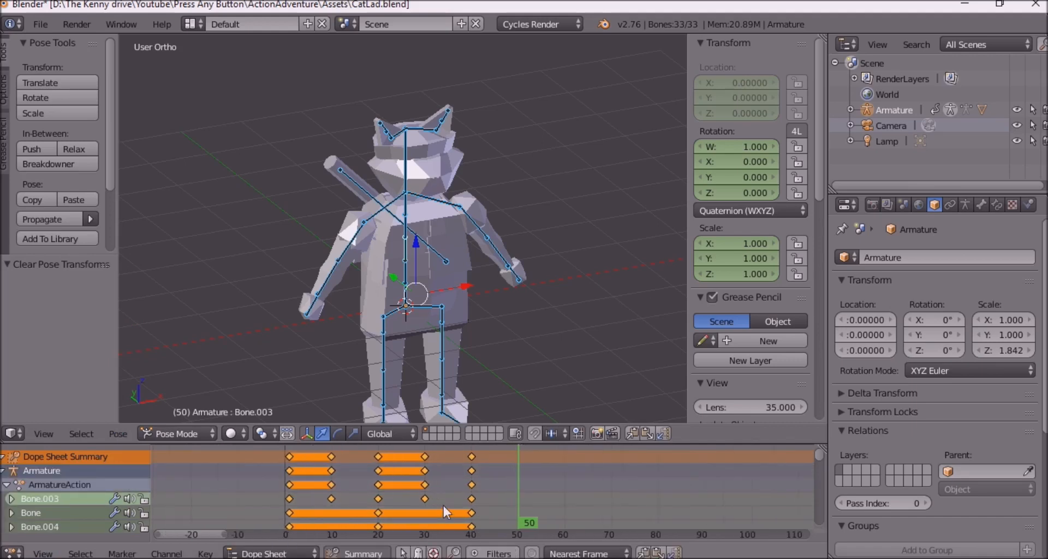
scroll(443, 505, "down", 4)
left_click(425, 447)
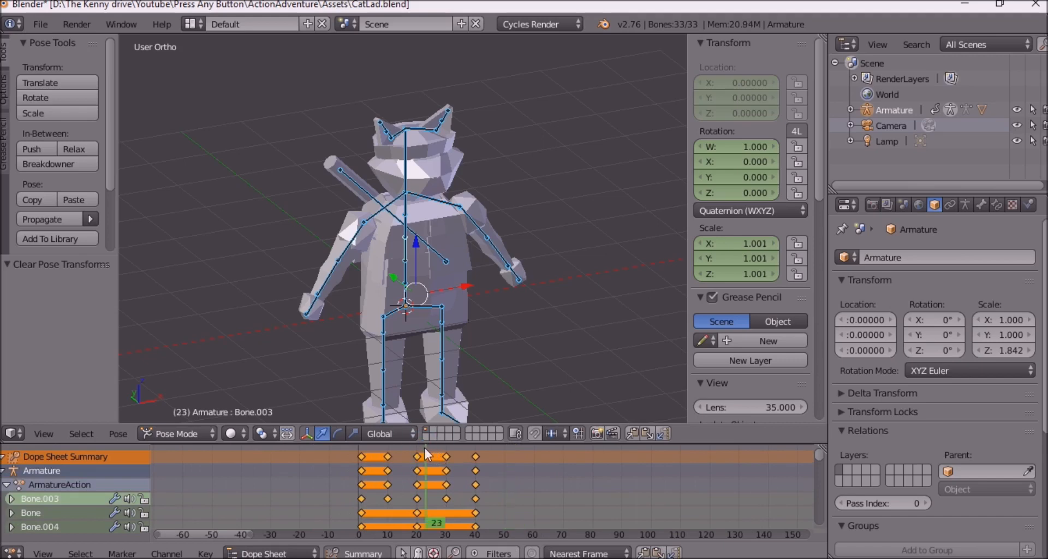
left_click_drag(425, 449, 447, 453)
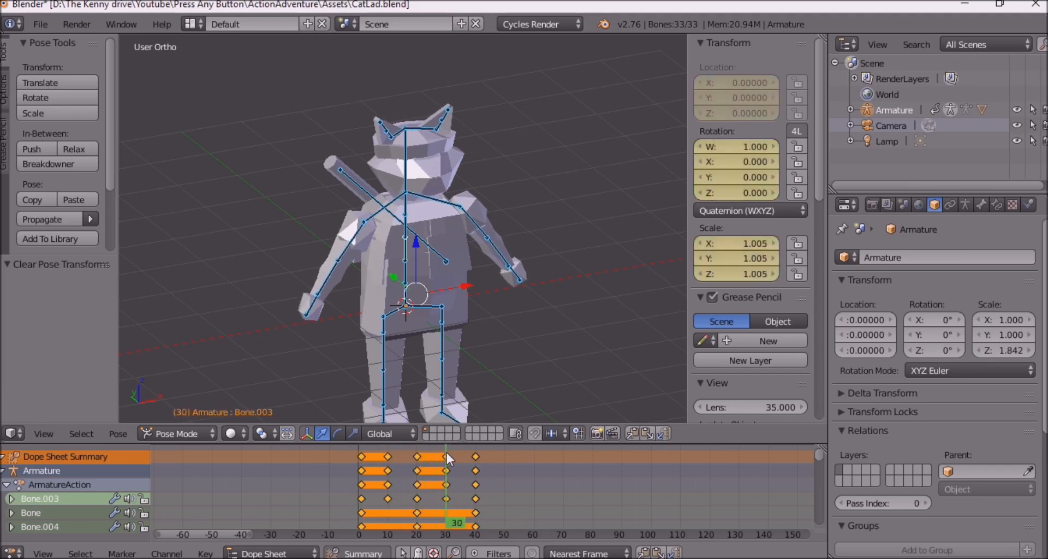
Select only the frame 30 keyframes in the dope sheet and place a duplicate of them about 20 frames later.
key("a")
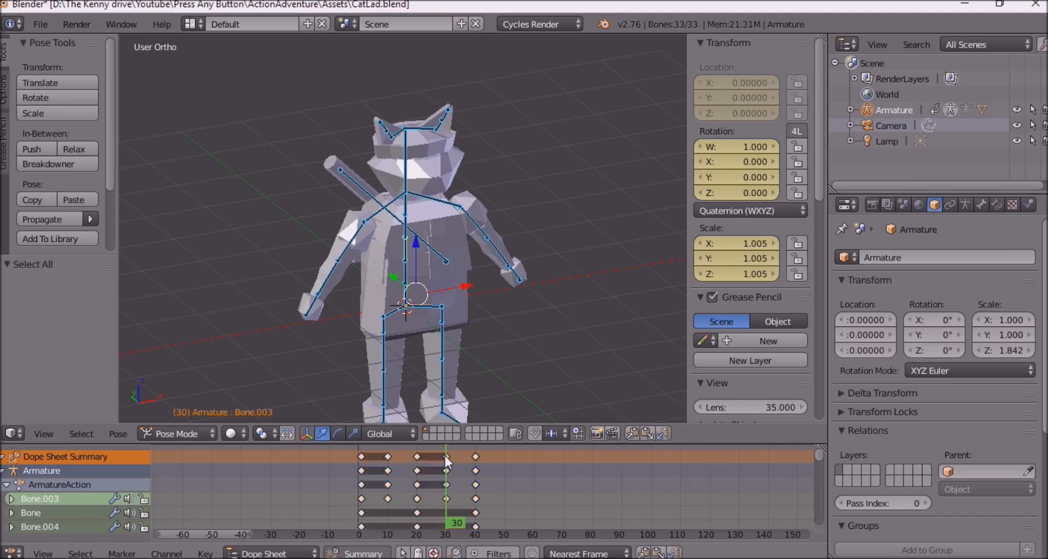
scroll(447, 457, "down", 3)
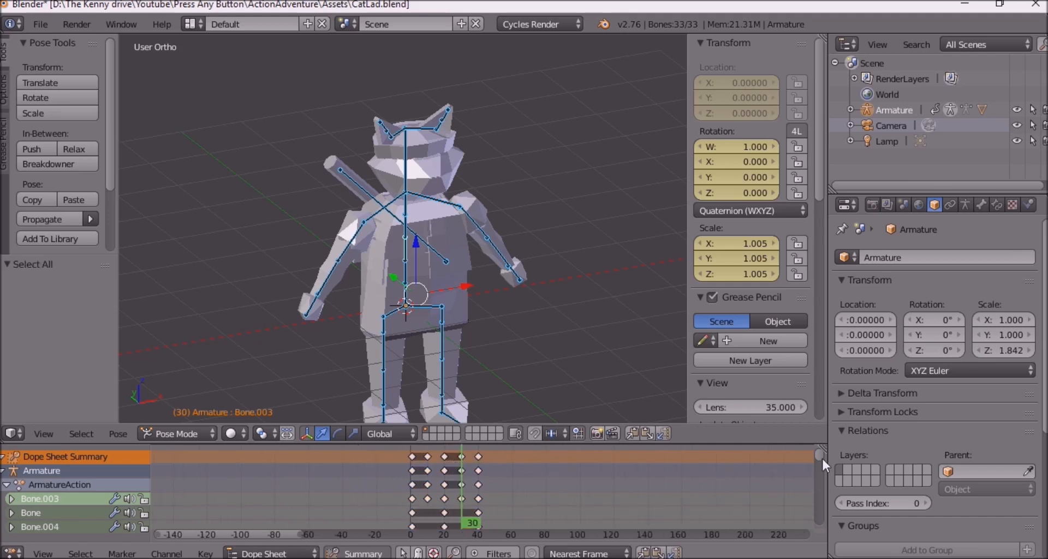
mouse_move(820, 458)
left_mouse_down()
mouse_move(821, 533)
mouse_move(825, 452)
left_mouse_up()
key("b")
left_click_drag(458, 451, 467, 505)
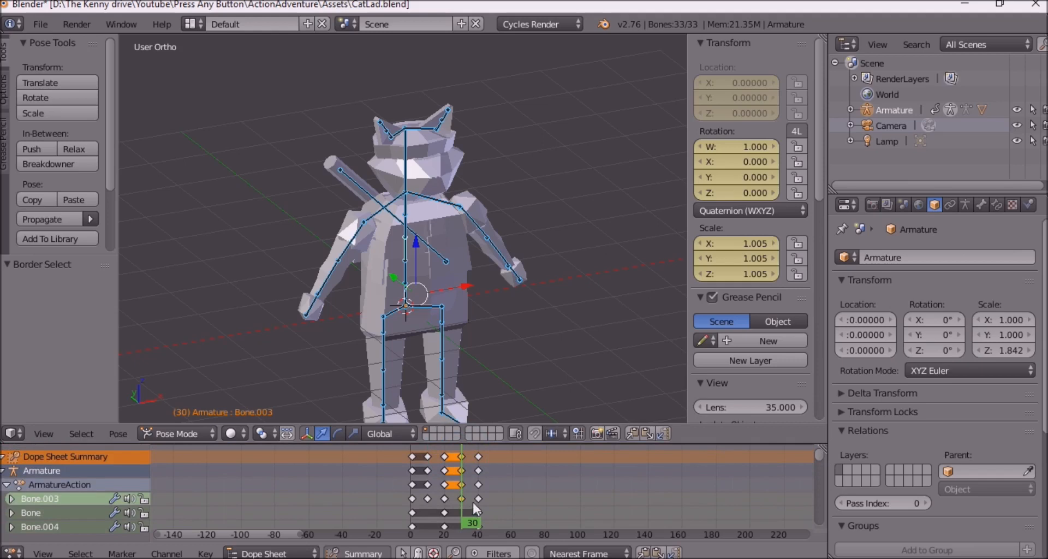
key("shift+d")
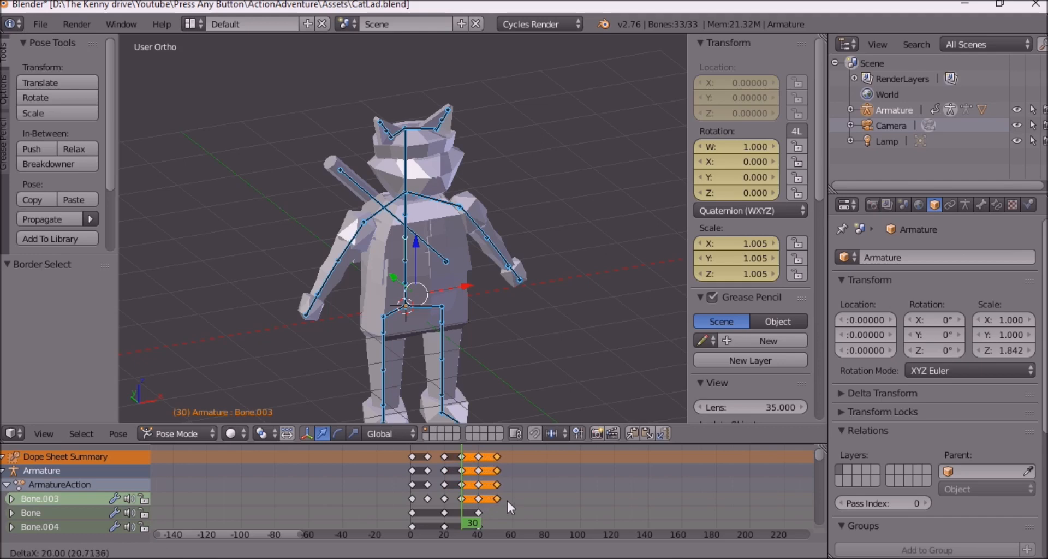
left_click(506, 499)
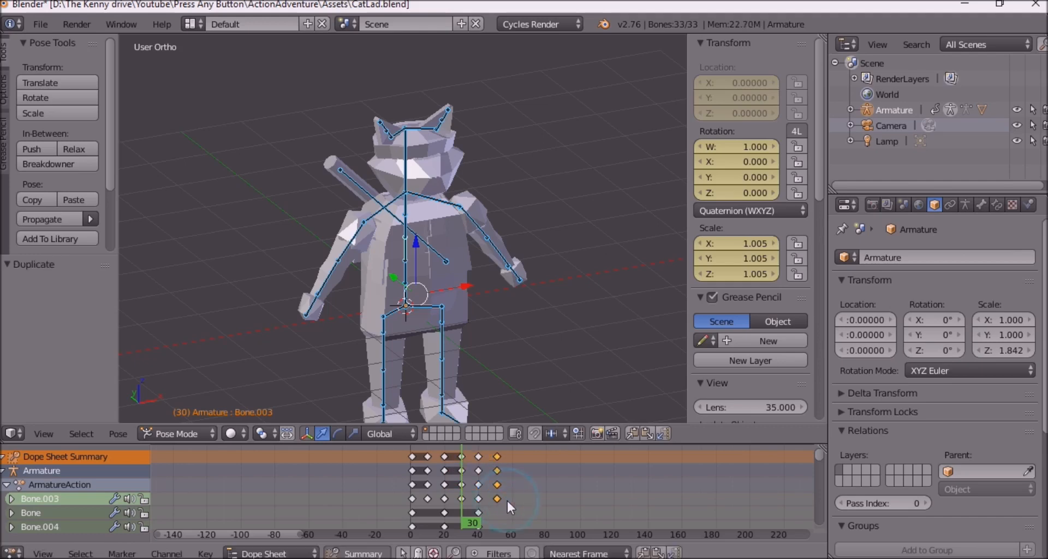
Scrub the playhead past the duplicated keyframes to frame 61 and change the dope sheet area to the Timeline.
scroll(507, 499, "up", 3)
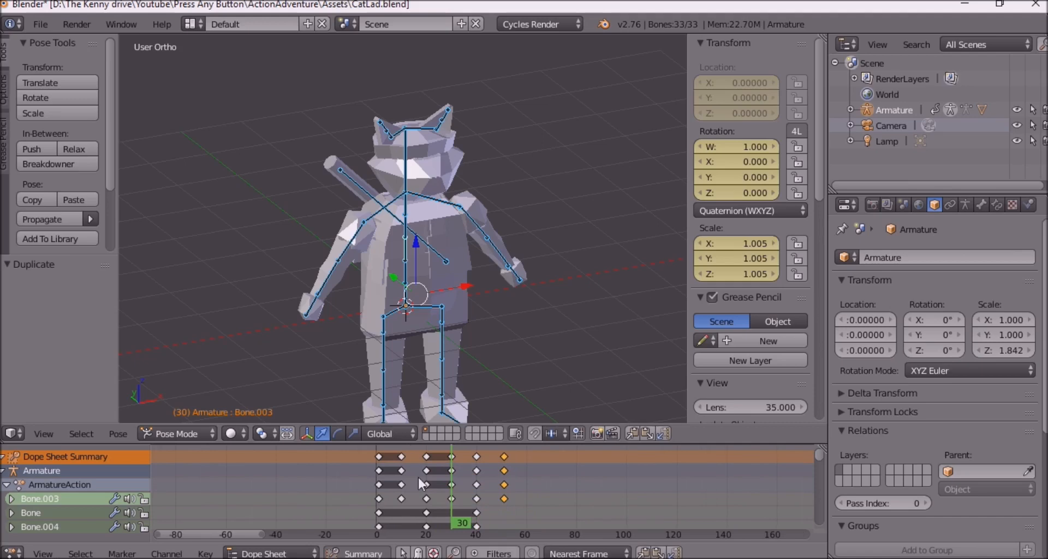
left_click(406, 453)
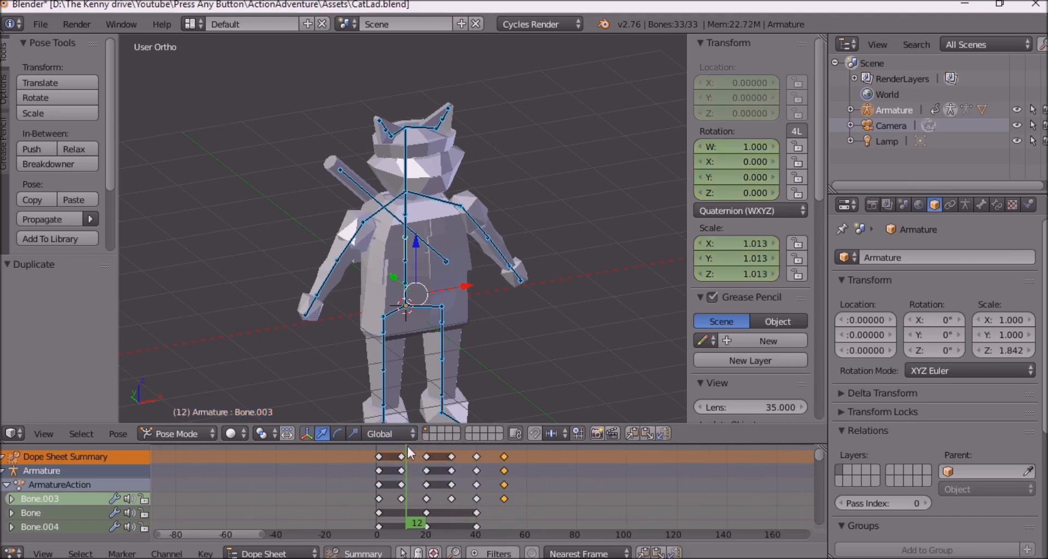
left_click_drag(400, 451, 522, 449)
left_click(12, 554)
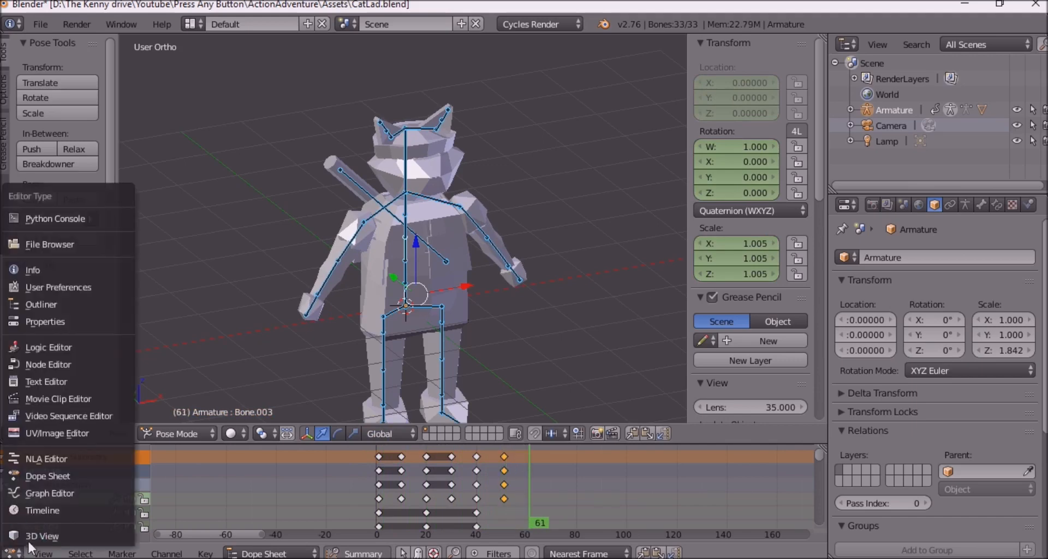
left_click(44, 510)
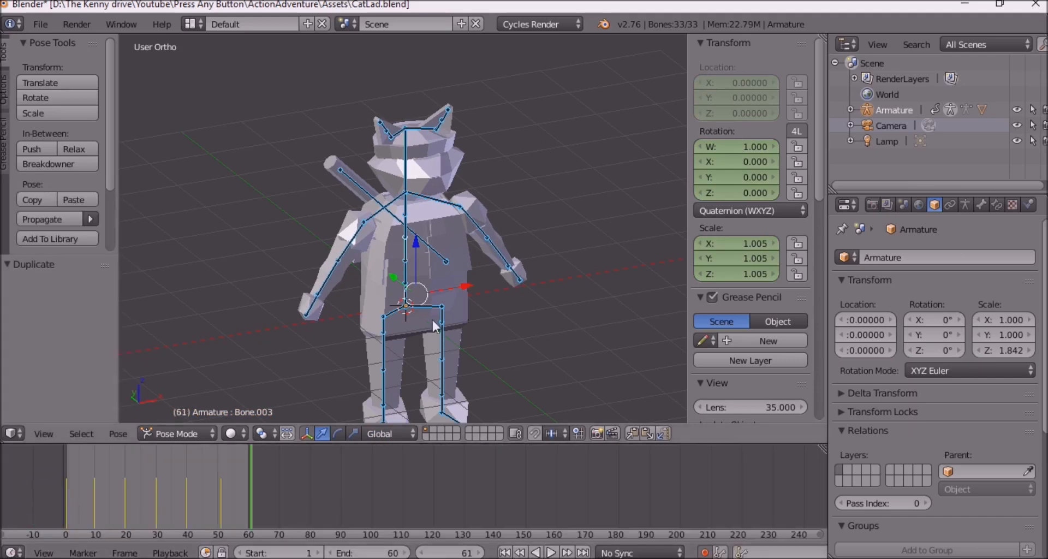
With every bone selected, move the playhead to frame 60 and clear all pose transforms there.
key("a")
key("a")
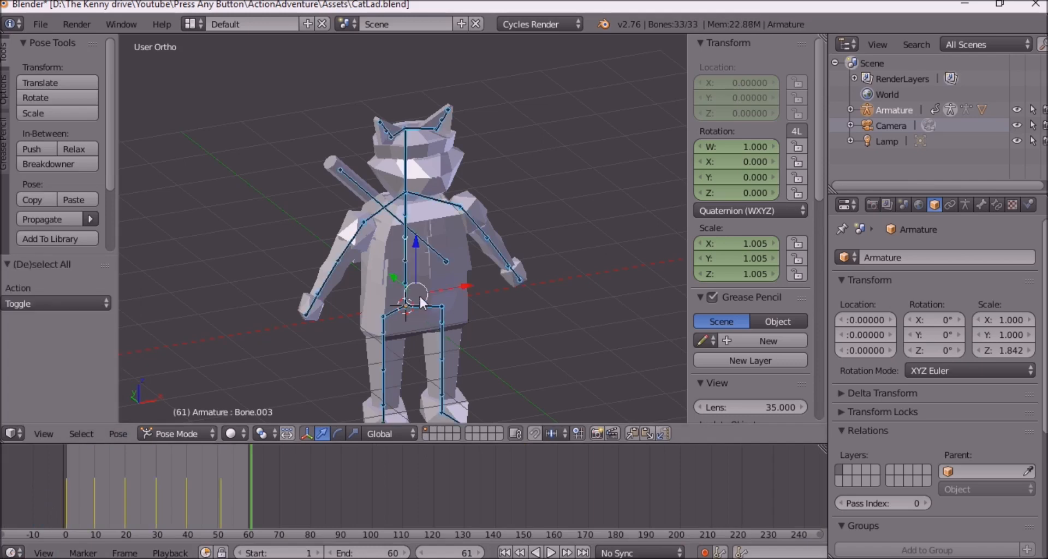
left_click(247, 458)
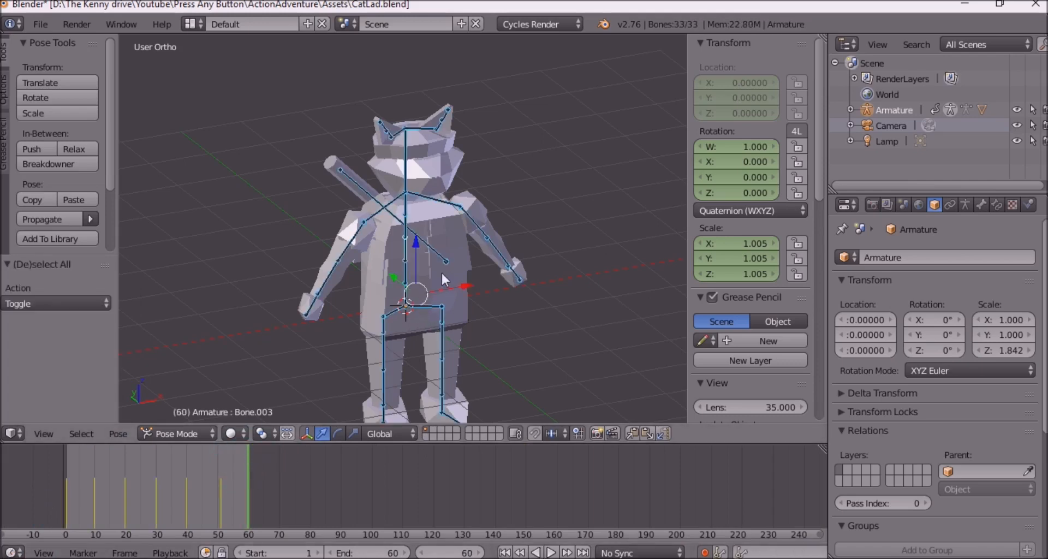
left_click(125, 430)
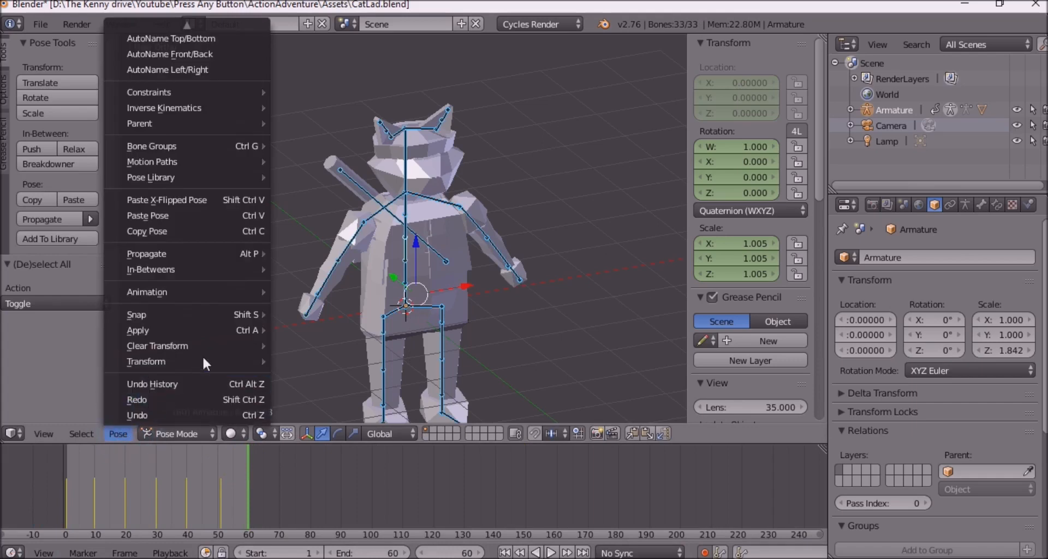
mouse_move(215, 340)
left_click(315, 347)
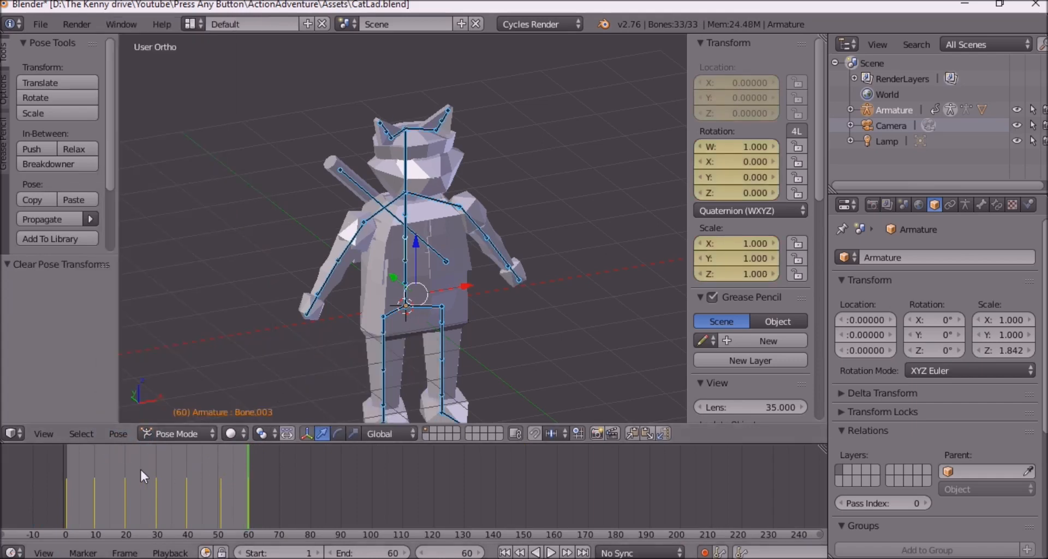
Play the breathing animation from frame 1 and stop the playback.
left_click(68, 470)
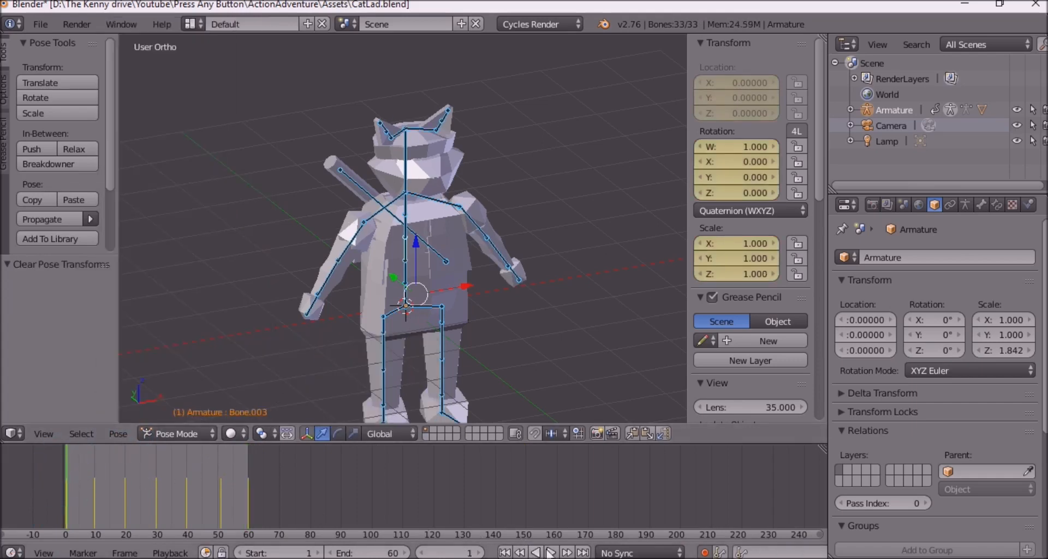
left_click(550, 553)
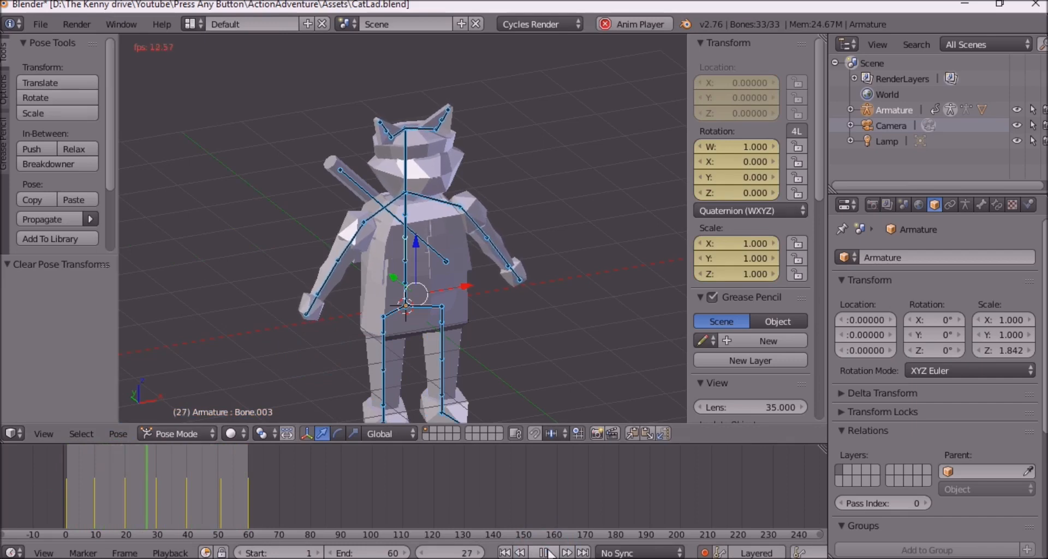
left_click(546, 553)
Replay the animation from frame 0 at a closer view angle, stop it, and park the playhead at frame 10.
middle_click_drag(427, 361, 382, 349)
middle_click_drag(338, 317, 347, 287)
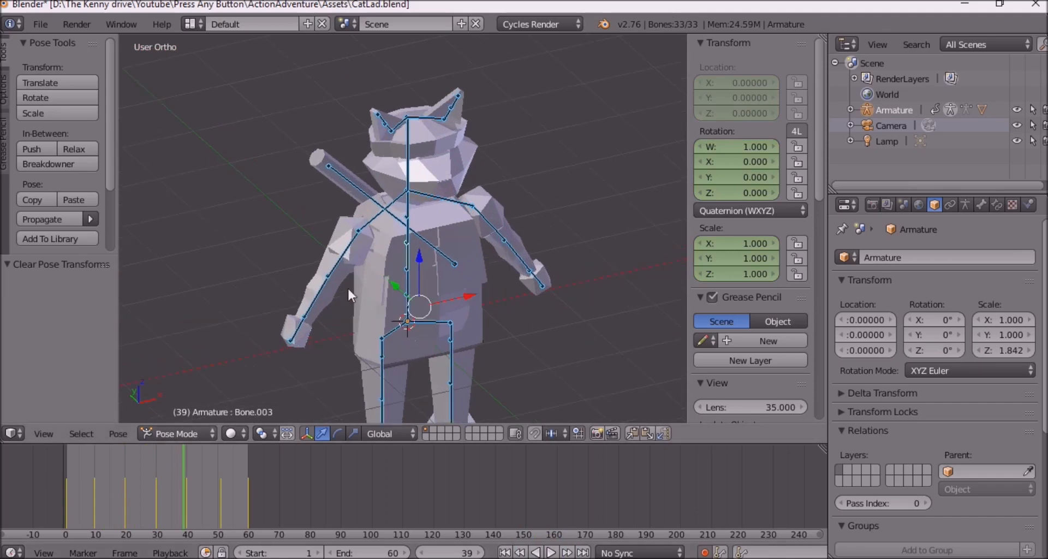
left_click(63, 466)
mouse_move(323, 286)
middle_mouse_down()
mouse_move(449, 287)
mouse_move(333, 280)
middle_mouse_up()
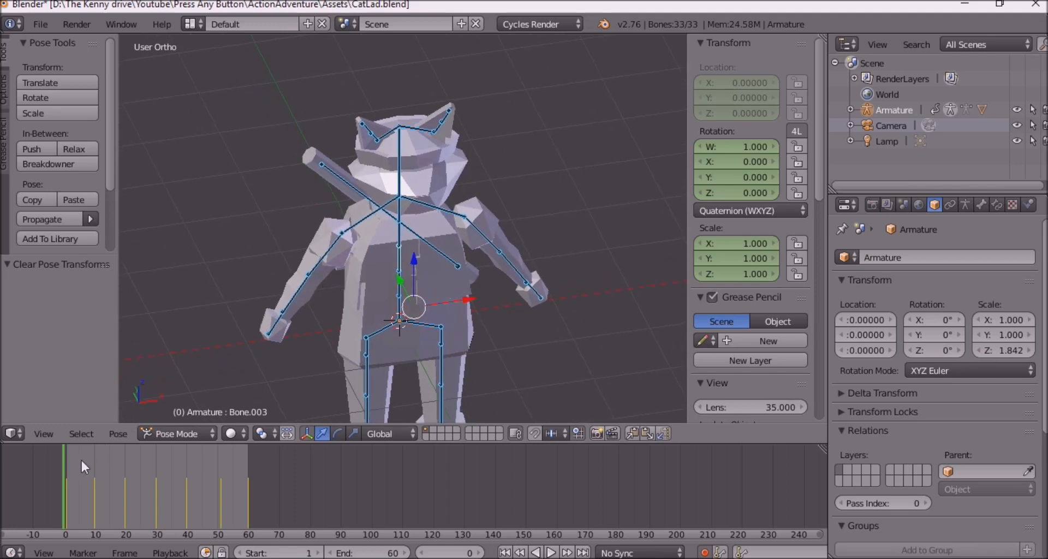
key("alt+a")
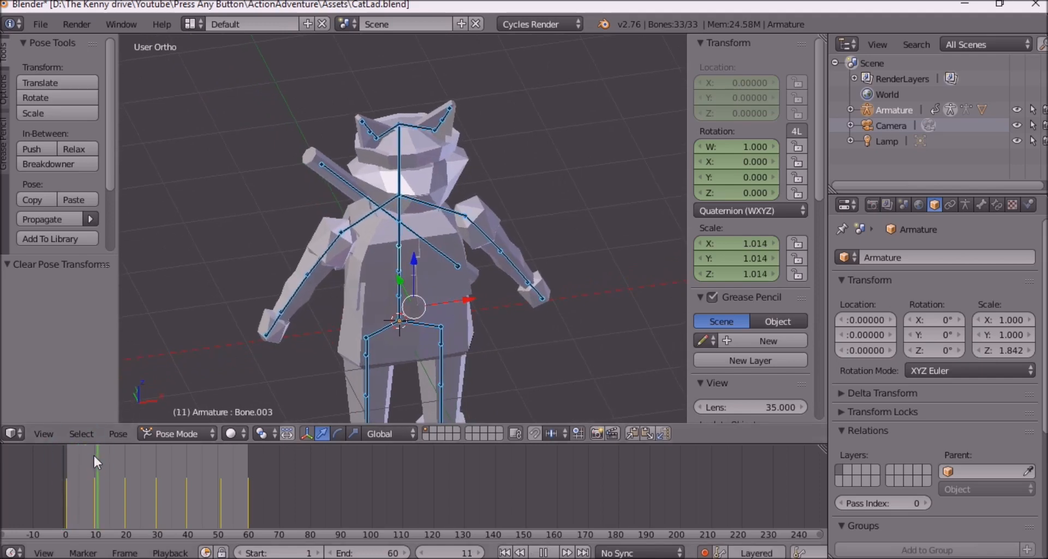
mouse_move(95, 457)
left_mouse_down()
mouse_move(68, 461)
mouse_move(94, 463)
left_mouse_up()
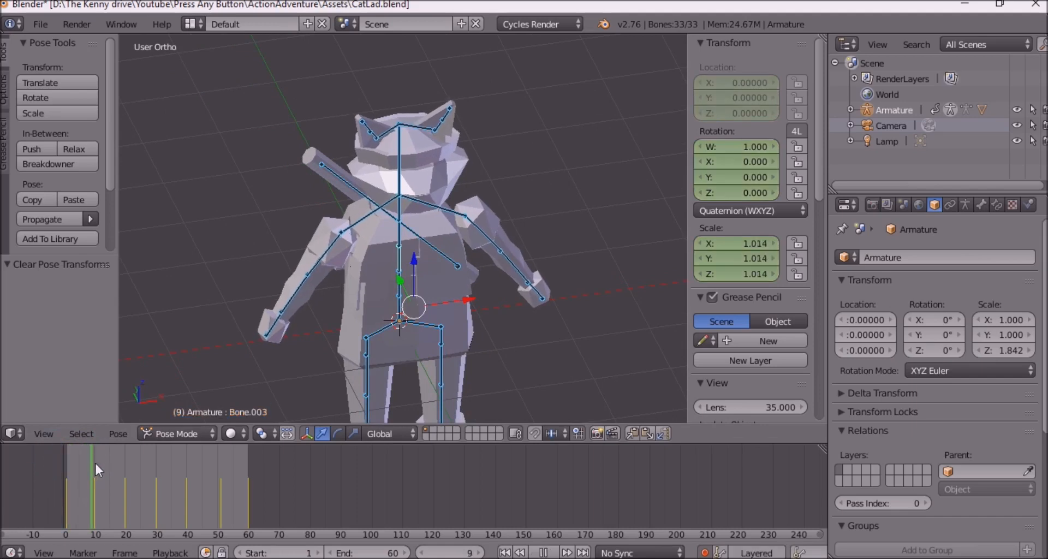
key("alt+a")
Select both upper arm bones and rotate them together at frame 10, starting about the global X axis.
middle_click_drag(312, 349, 382, 263)
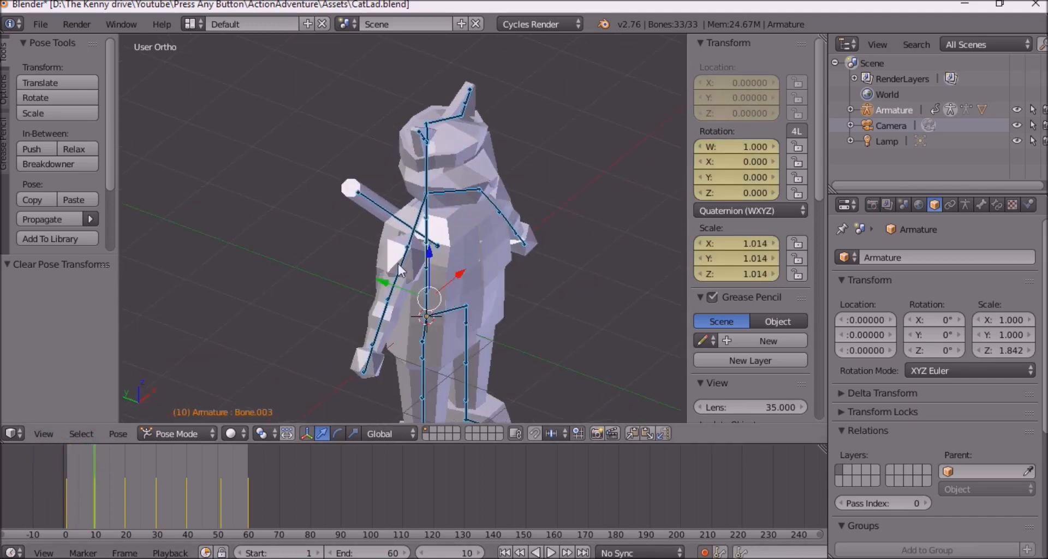
right_click(399, 264)
middle_click_drag(410, 279, 262, 328)
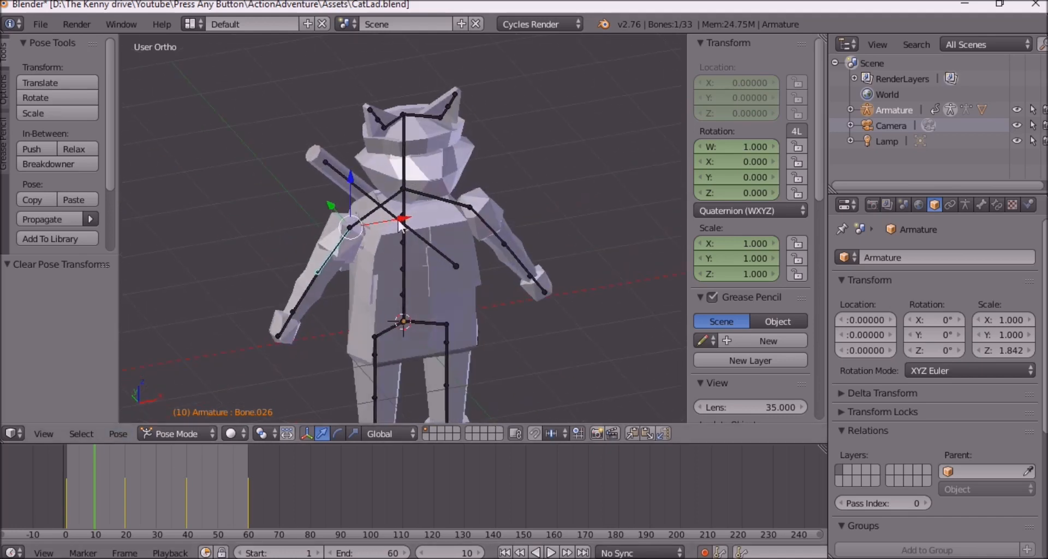
right_click(493, 233, "shift")
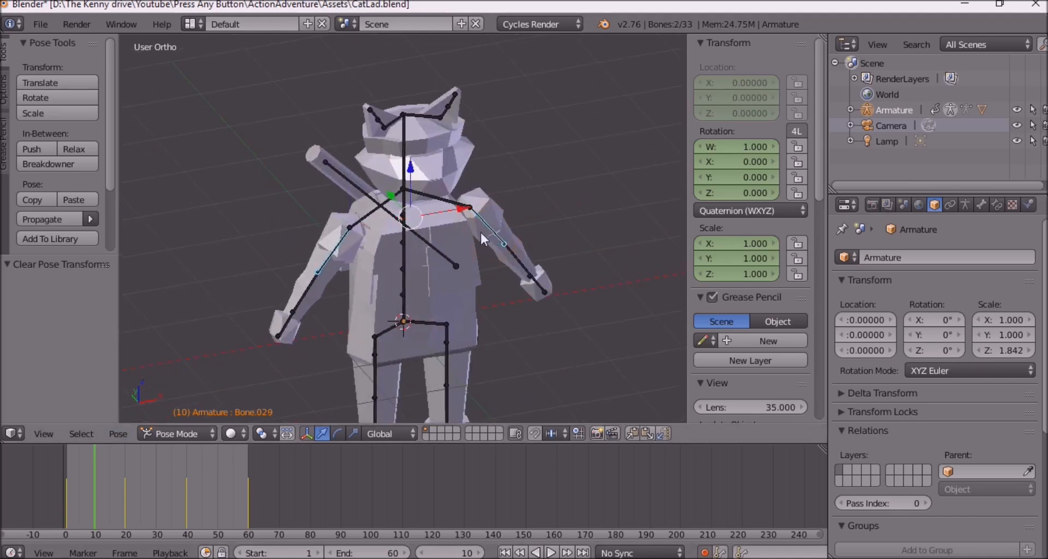
middle_click_drag(476, 214, 405, 240)
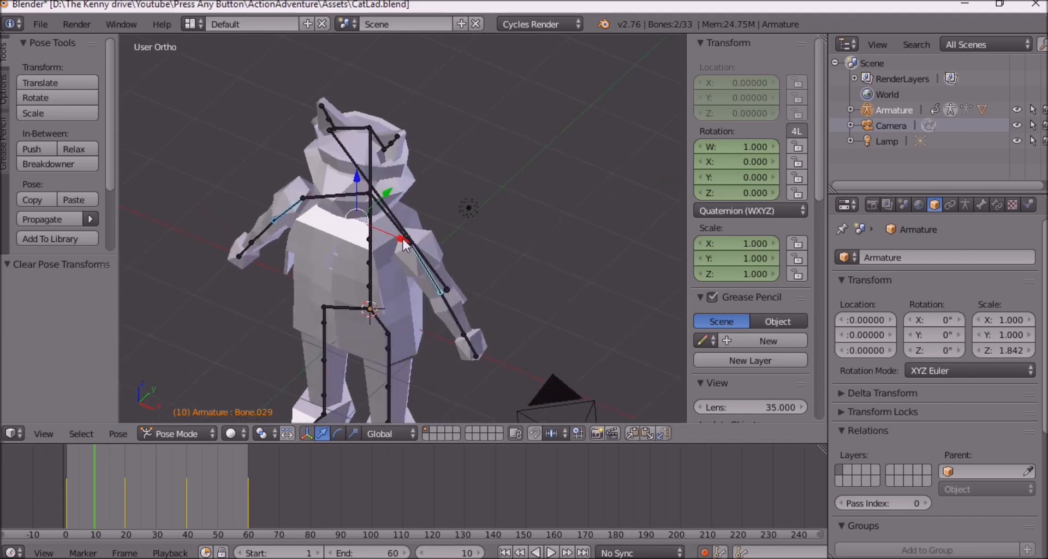
key("r")
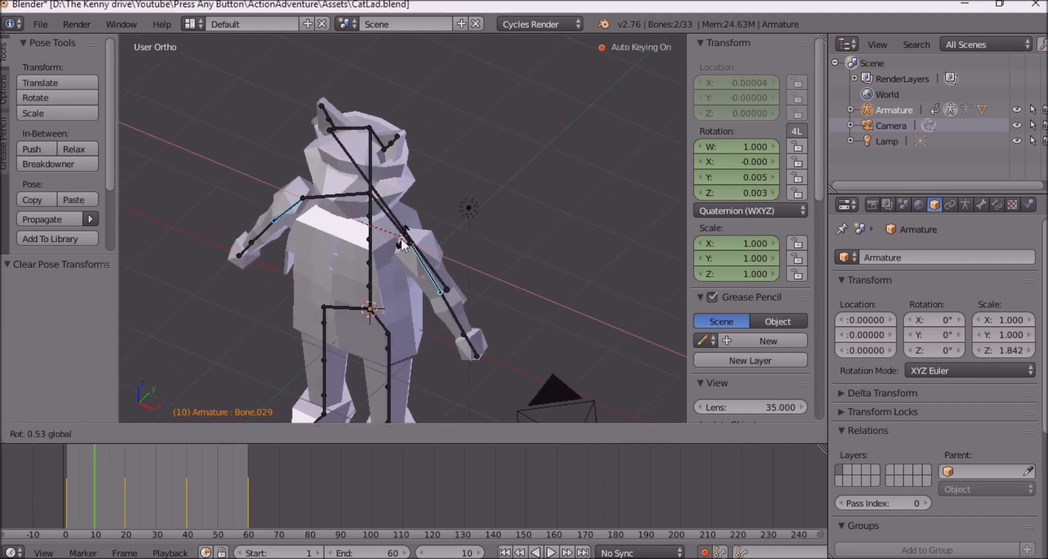
left_click_drag(395, 245, 374, 236)
left_click_drag(355, 182, 352, 182)
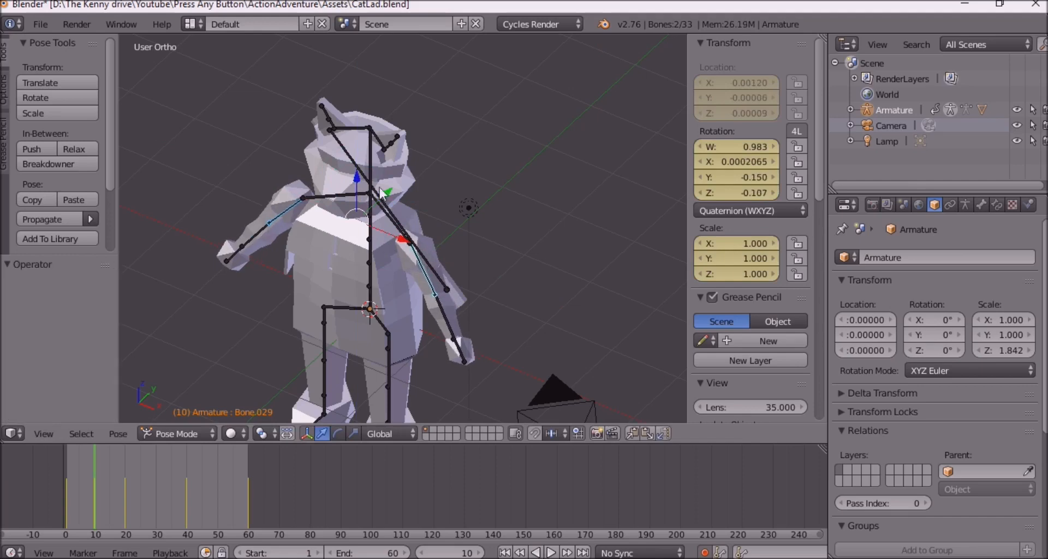
Rotate each upper arm bone individually about the Z axis, turning the two arms in opposite directions.
right_click(426, 266)
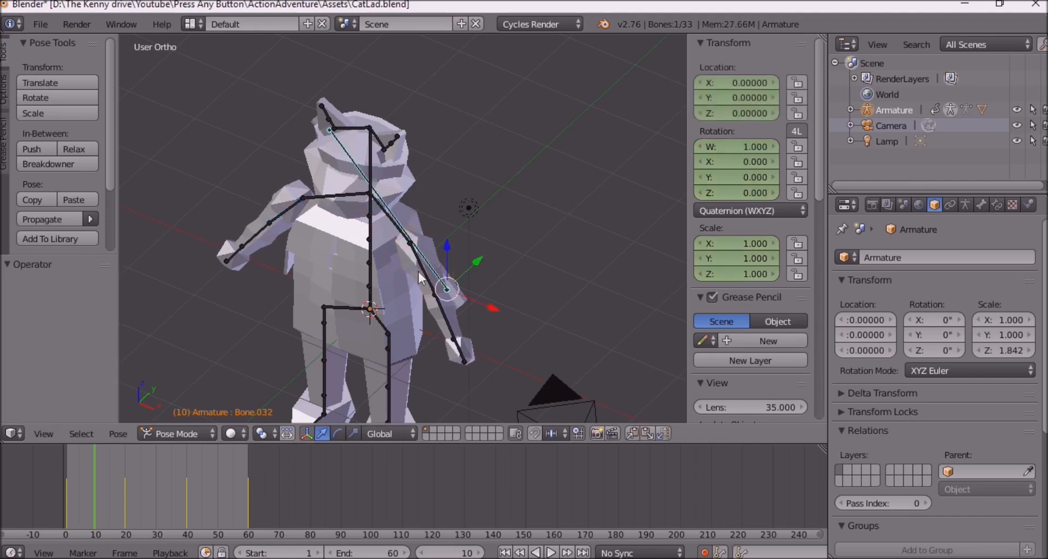
right_click(427, 274)
left_click_drag(411, 194, 415, 194)
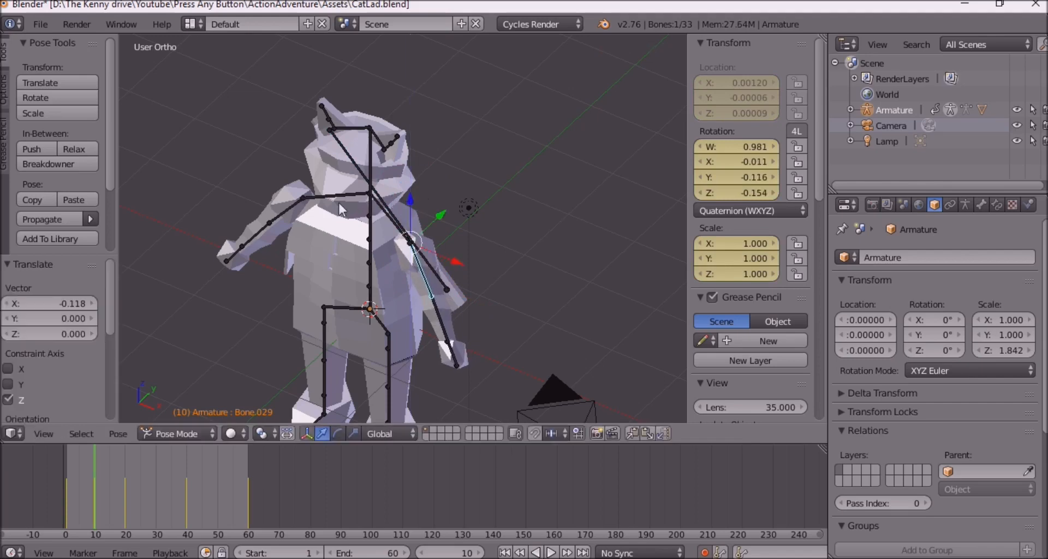
right_click(290, 205)
left_click_drag(303, 161, 251, 232)
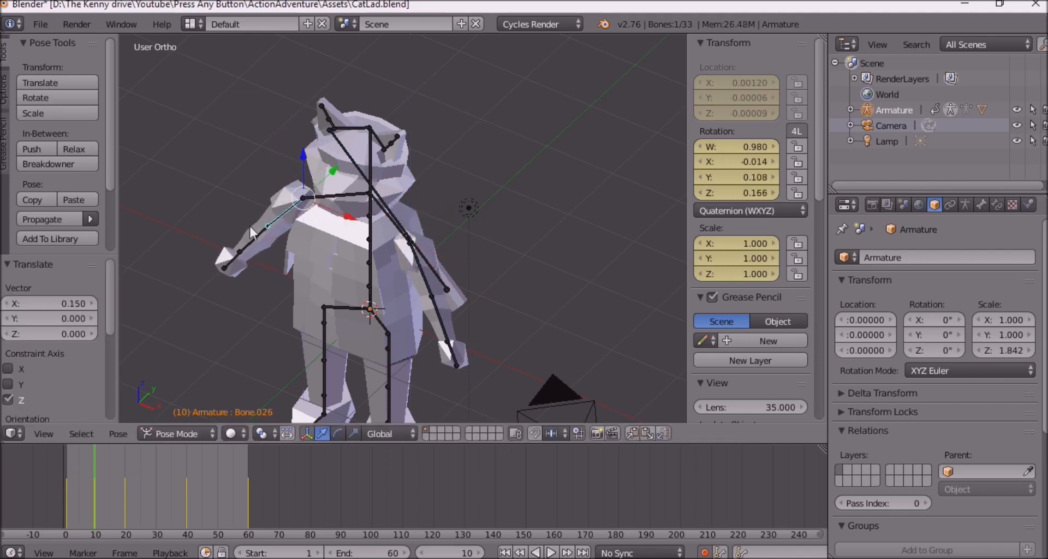
Bend the forearm bone Bone.027 by rotating it about the X axis and the global Z axis.
right_click(258, 234)
middle_click_drag(268, 190, 412, 245)
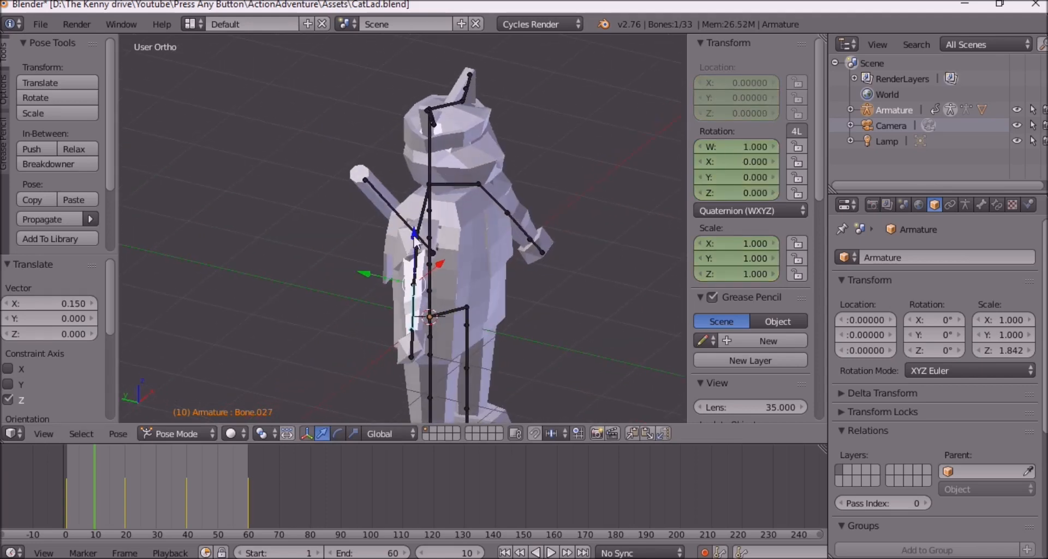
left_click_drag(441, 260, 420, 248)
key("r")
key("z")
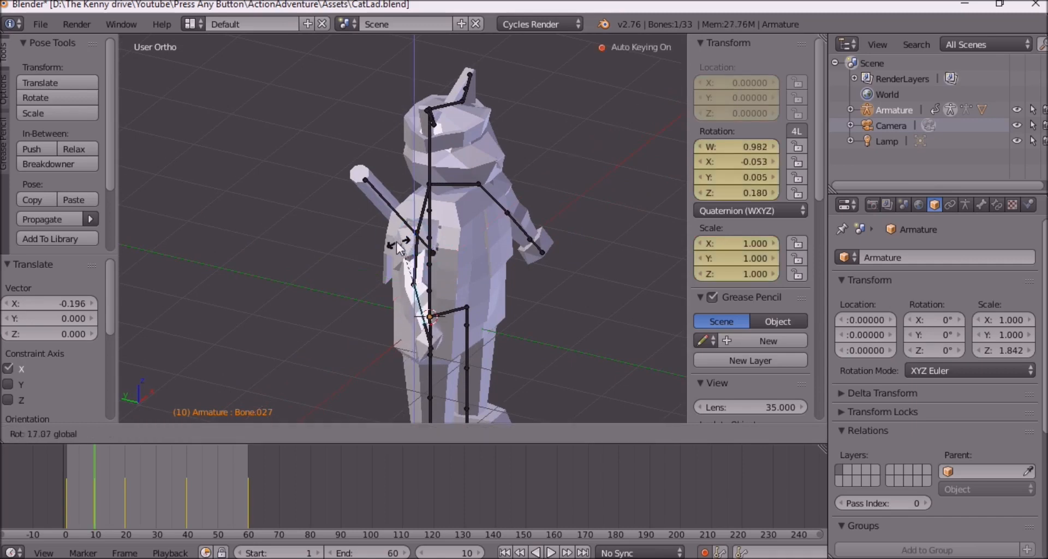
left_click(403, 247)
Try rotating the opposite upper arm bone, Bone.029, about the global X axis, and undo the rotation.
middle_click_drag(403, 247, 371, 258)
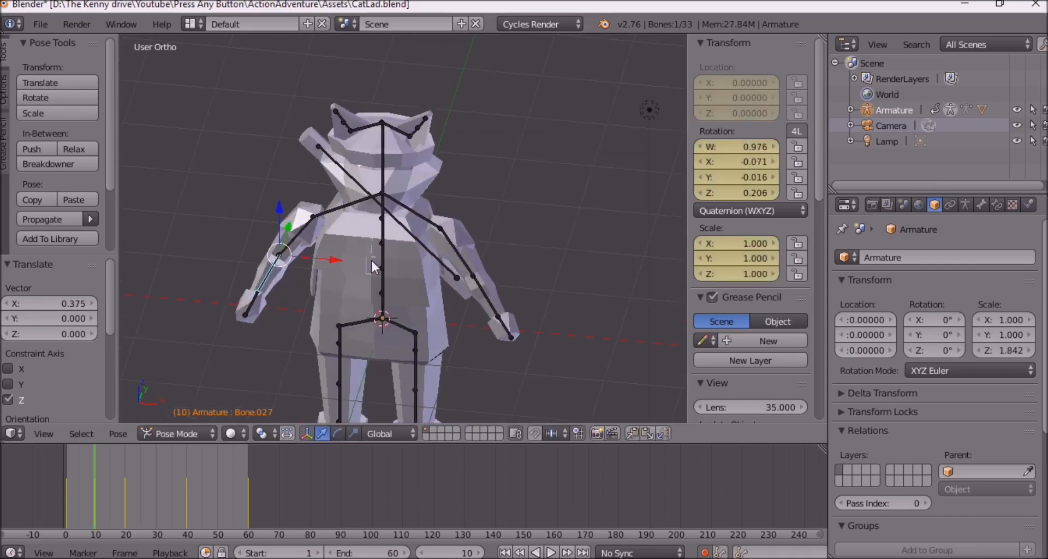
right_click(464, 259)
key("r")
key("x")
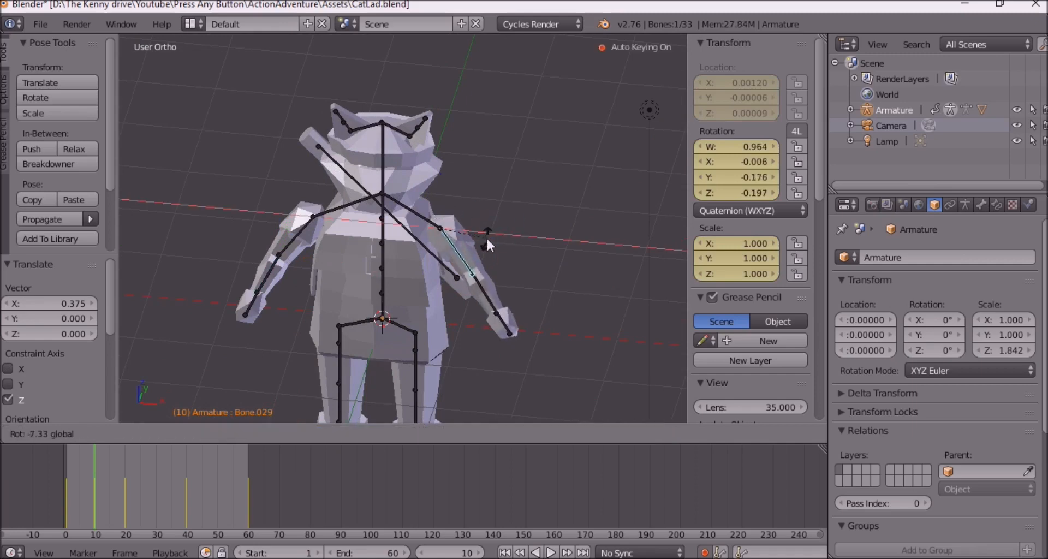
left_click(488, 238)
key("ctrl+z")
Bend the forearm bone Bone.030 at frame 10 by rotating it about the global X axis, the Z axis and X once more.
right_click(483, 287)
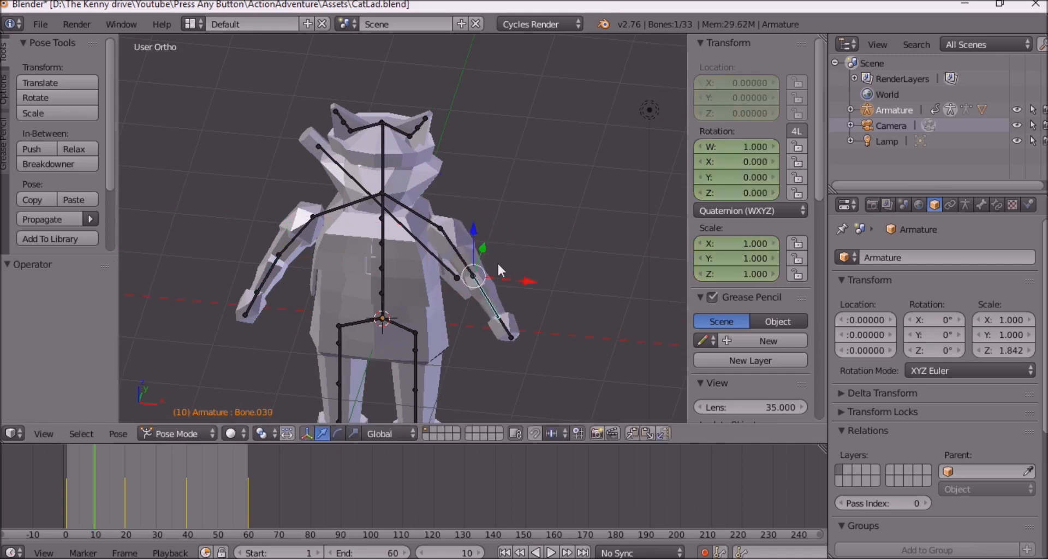
key("g")
key("x")
left_click(519, 280)
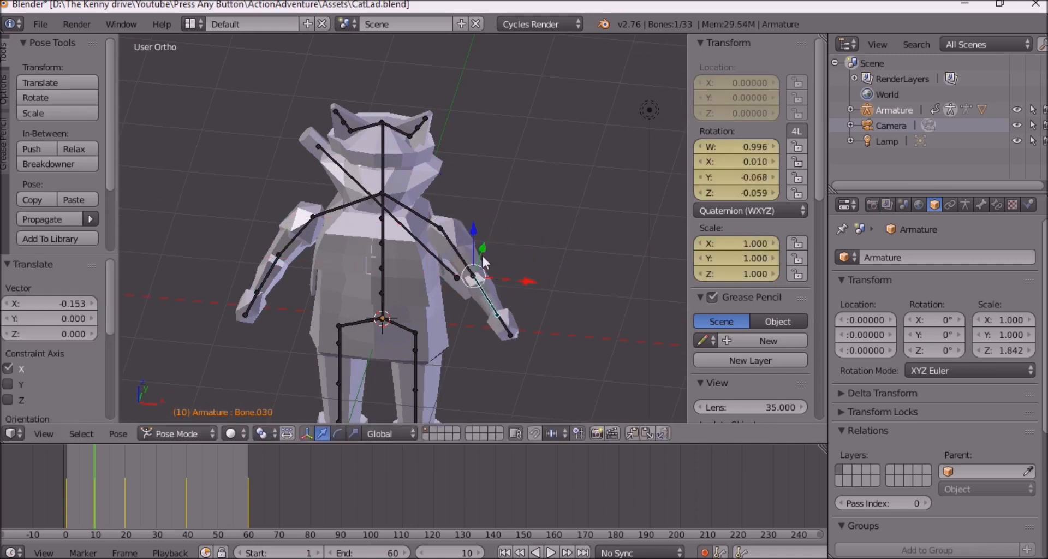
key("g")
key("z")
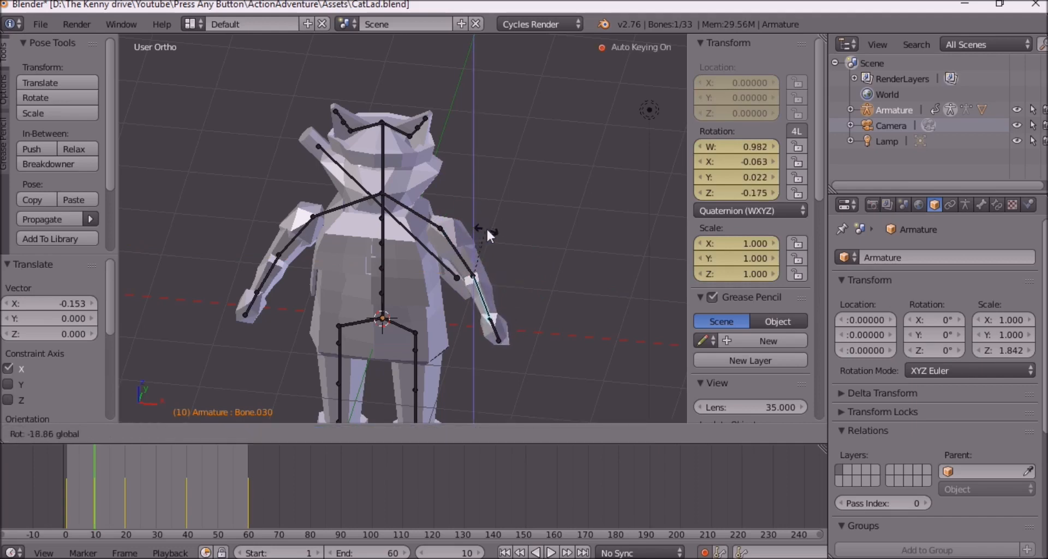
left_click(516, 257)
key("g")
key("x")
left_click(521, 275)
Select both ear bones, Bone.020 and Bone.023, and rotate them together about the global X axis at frame 15.
middle_click_drag(521, 275, 423, 287)
scroll(453, 289, "down", 5)
scroll(387, 292, "up", 3)
scroll(413, 288, "up", 2)
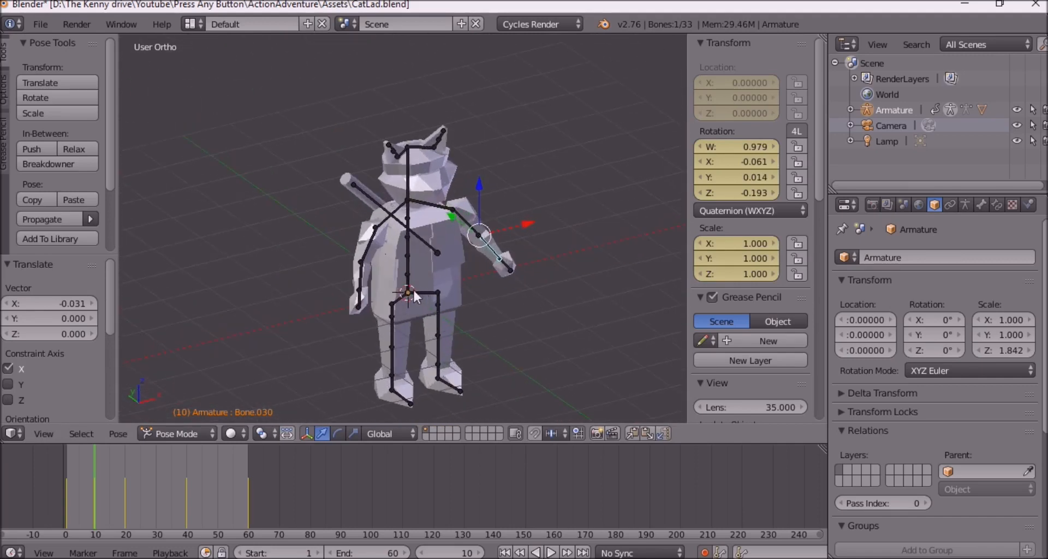
left_click_drag(64, 460, 108, 480)
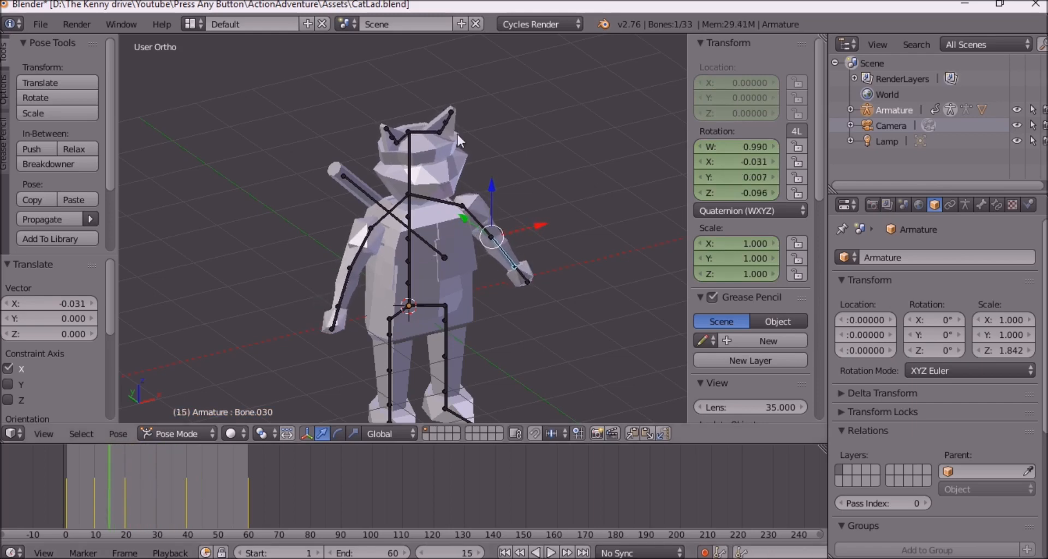
middle_click_drag(290, 295, 379, 137)
right_click(362, 96)
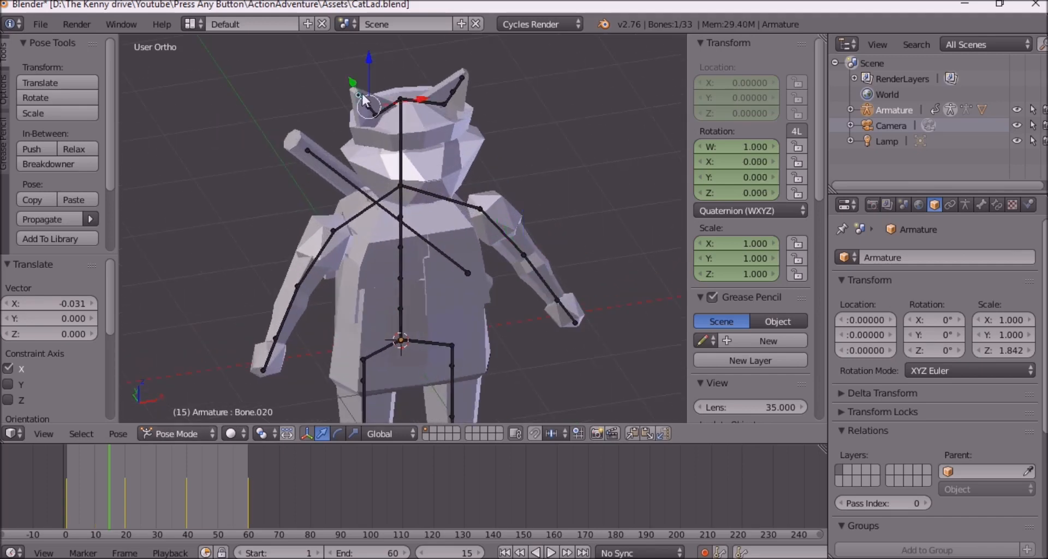
right_click(461, 78, "shift")
middle_click_drag(528, 100, 353, 126)
key("r")
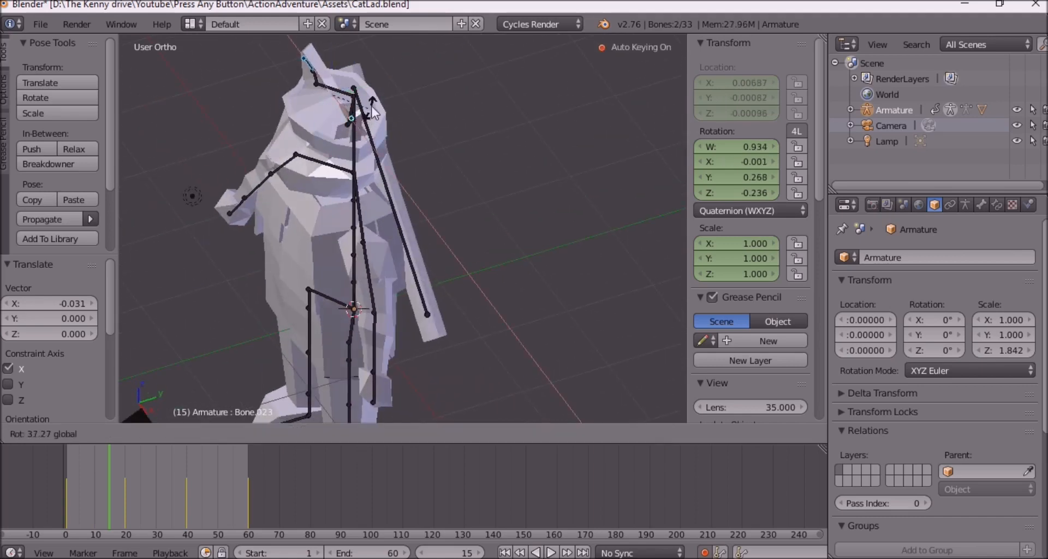
left_click(374, 97)
middle_click_drag(374, 97, 440, 101)
middle_click_drag(355, 77, 370, 113)
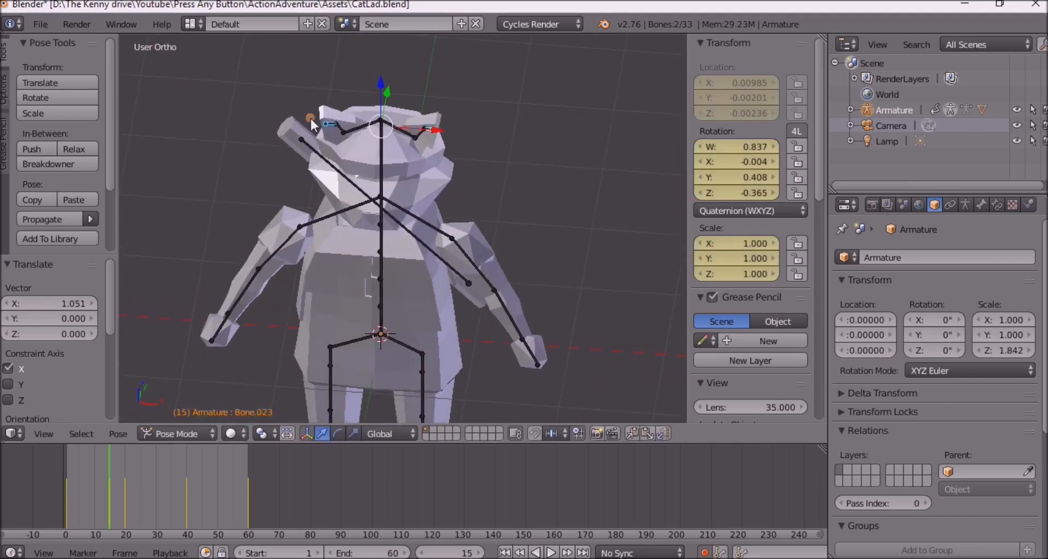
Rotate each ear bone individually about the global Z axis at frame 15, turning the two ears in opposite directions.
right_click(311, 119)
right_click(329, 122)
left_click_drag(337, 84, 337, 80)
key("r")
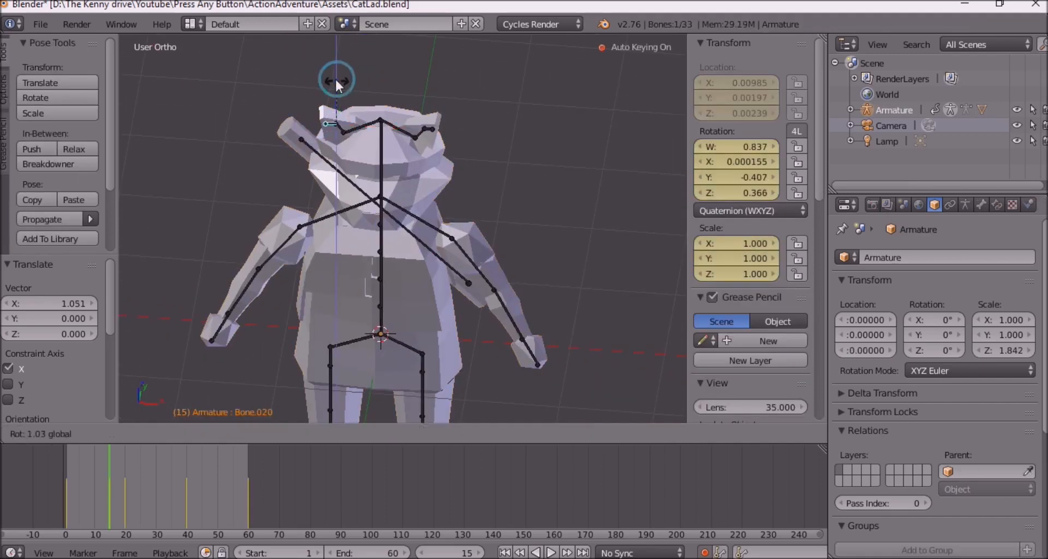
left_click(325, 80)
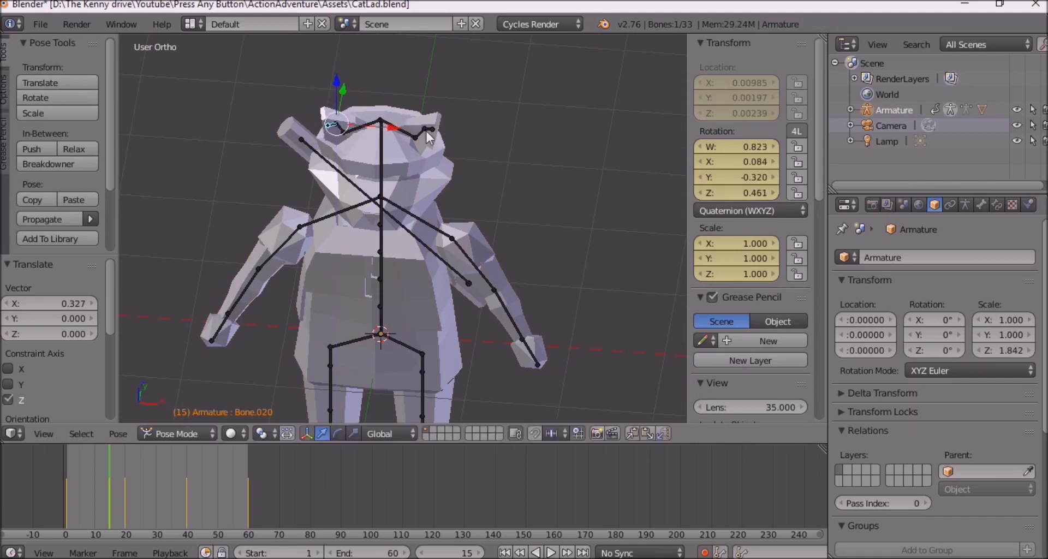
right_click(427, 129)
left_click_drag(425, 87, 446, 86)
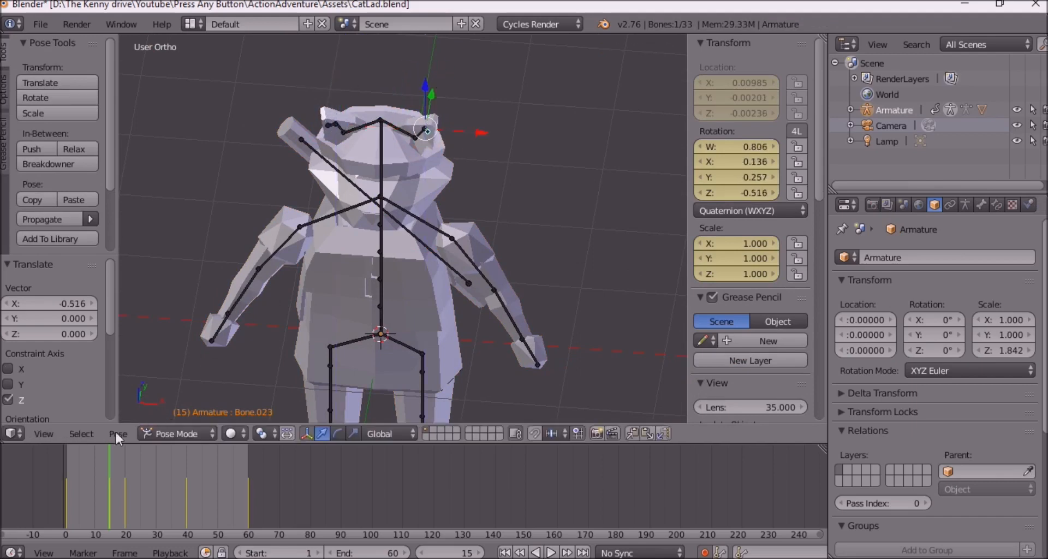
Play the animation from the start to review the ear movement.
mouse_move(69, 449)
left_mouse_down()
mouse_move(132, 450)
mouse_move(94, 462)
mouse_move(114, 465)
mouse_move(128, 462)
mouse_move(62, 462)
left_mouse_up()
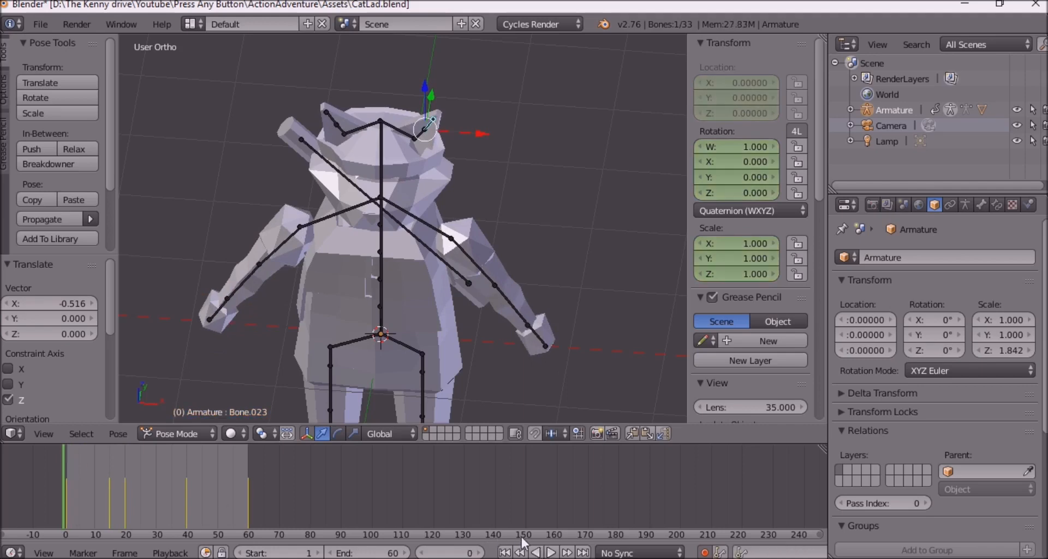
left_click(551, 552)
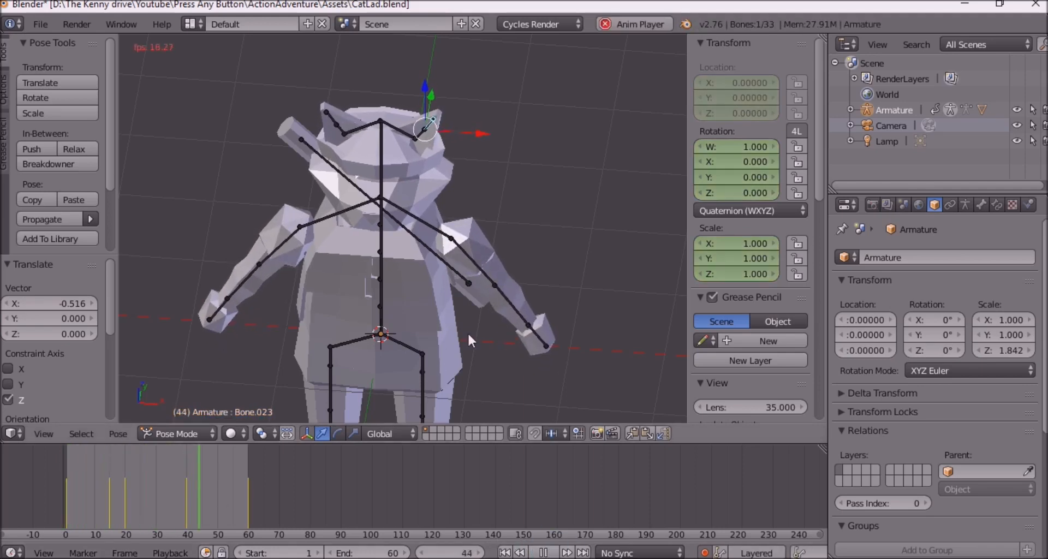
left_click(540, 551)
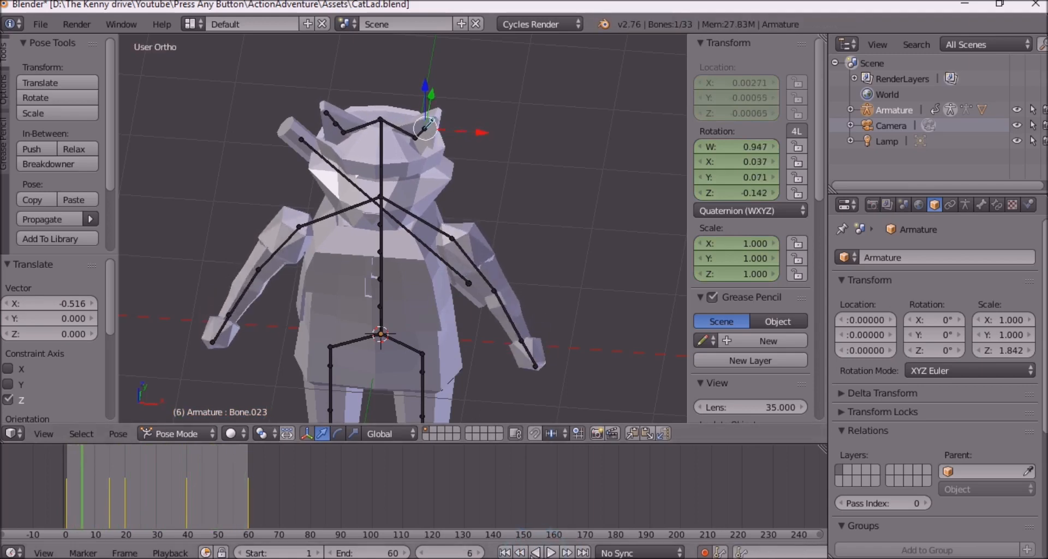
Twitch the single ear bone Bone.023 at frame 35 by rotating it about the global X axis and the global Z axis.
left_click_drag(131, 455, 172, 458)
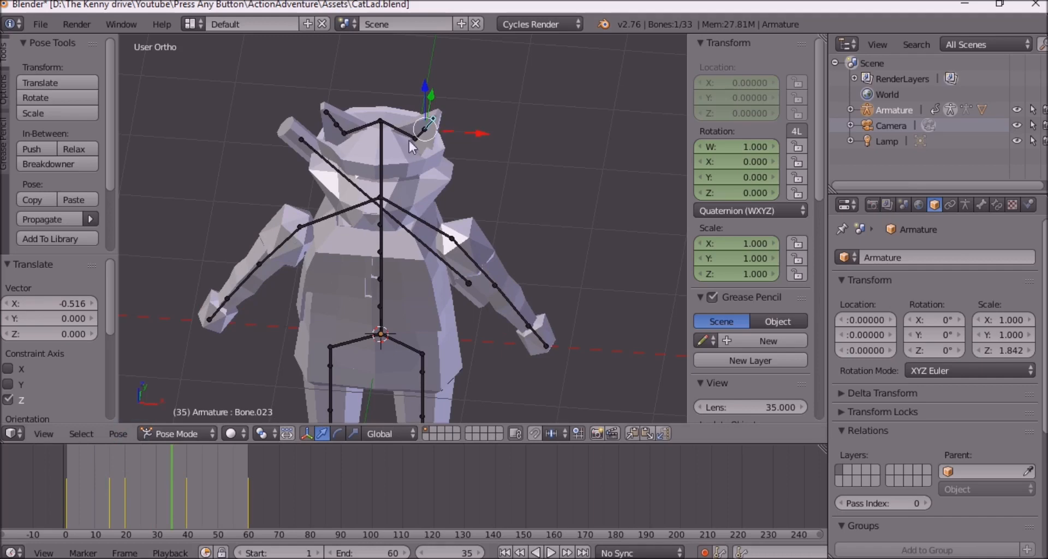
key("r")
key("x")
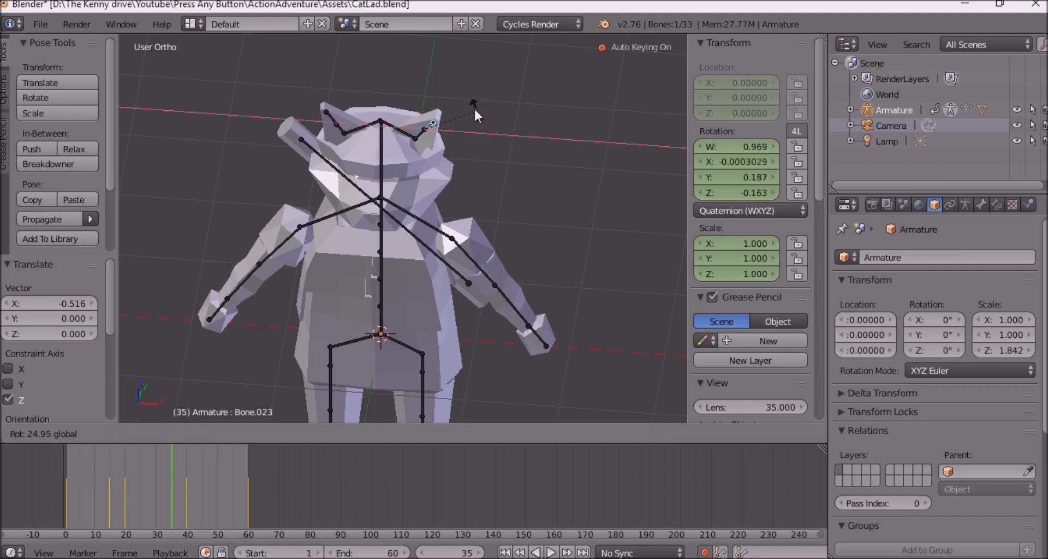
left_click(437, 94)
key("r")
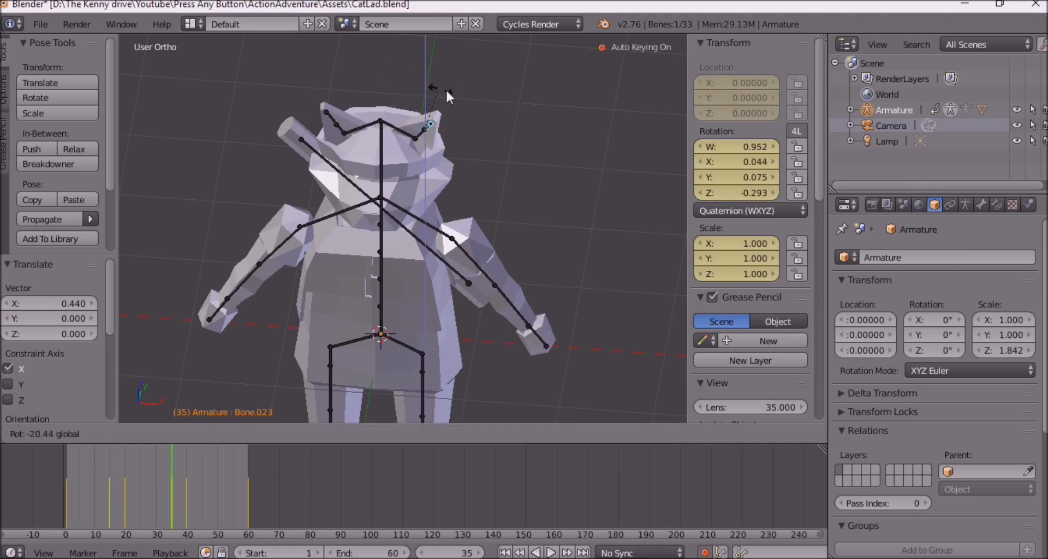
left_click(470, 90)
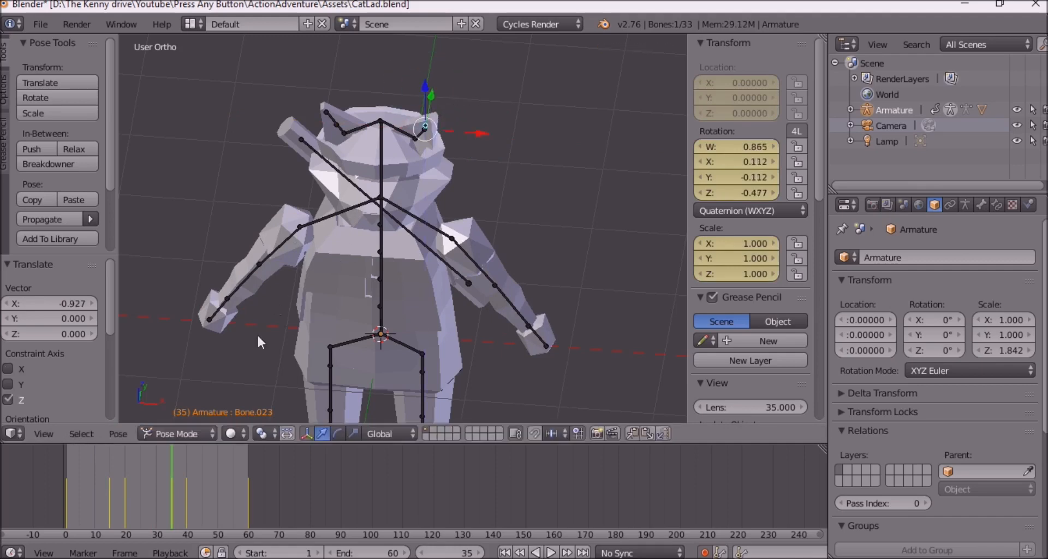
Turn the head bone Bone.017 about 14.5° around the global Z axis at frame 45.
mouse_move(201, 455)
left_mouse_down()
mouse_move(220, 462)
mouse_move(202, 457)
mouse_move(213, 445)
left_mouse_up()
right_click(385, 151)
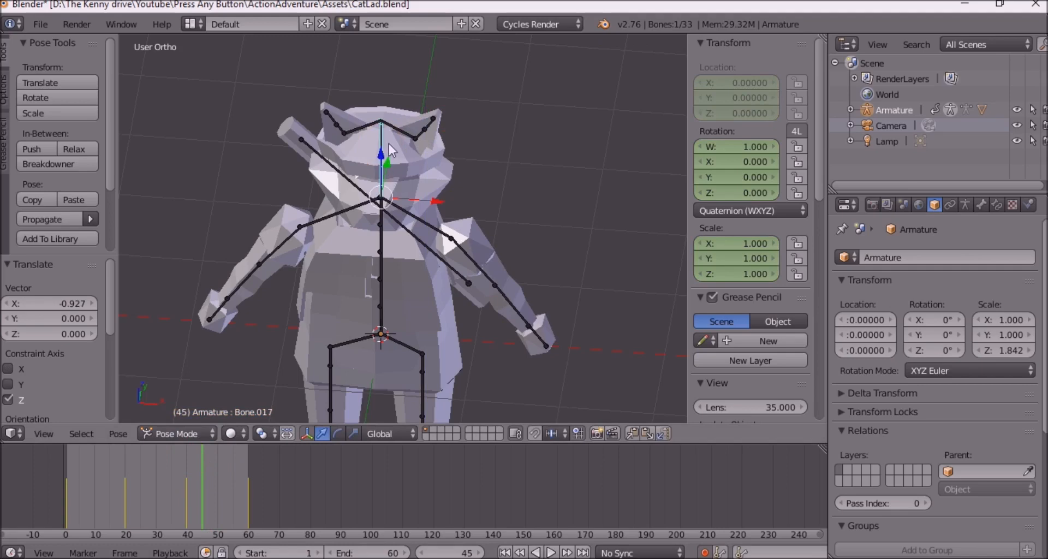
key("r")
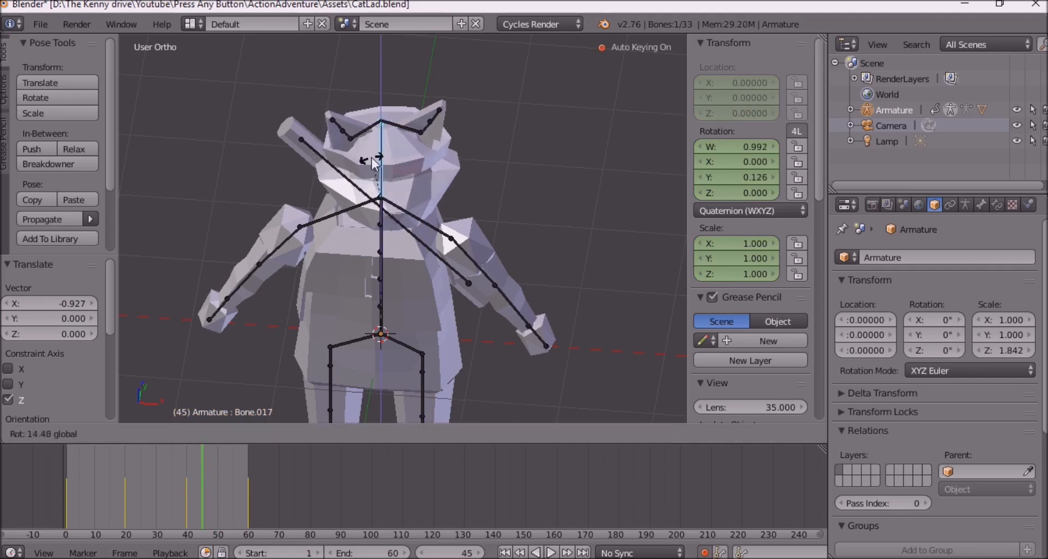
left_click(372, 157)
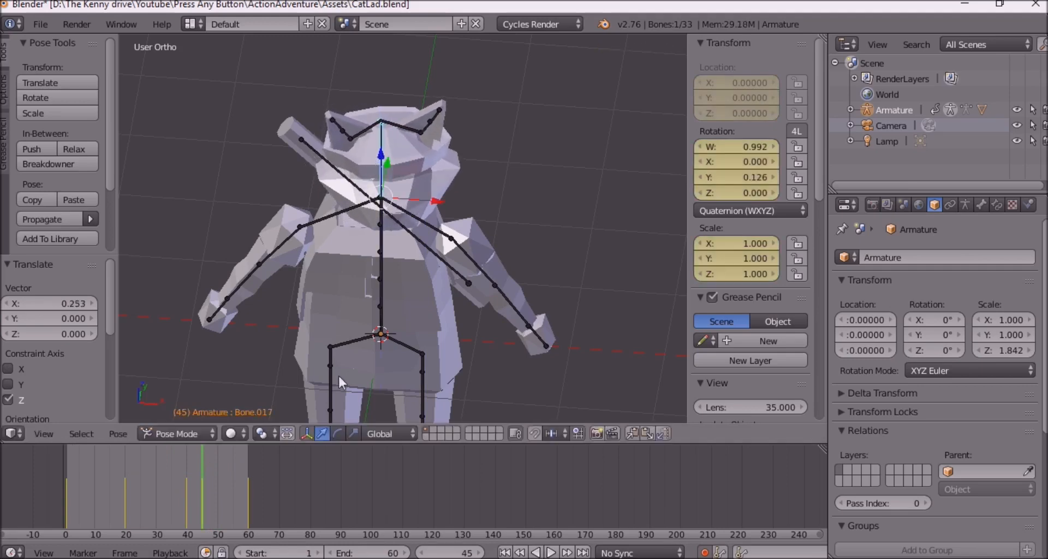
Play the animation from the start and check the head turn from other angles.
left_click(71, 463)
key("alt+a")
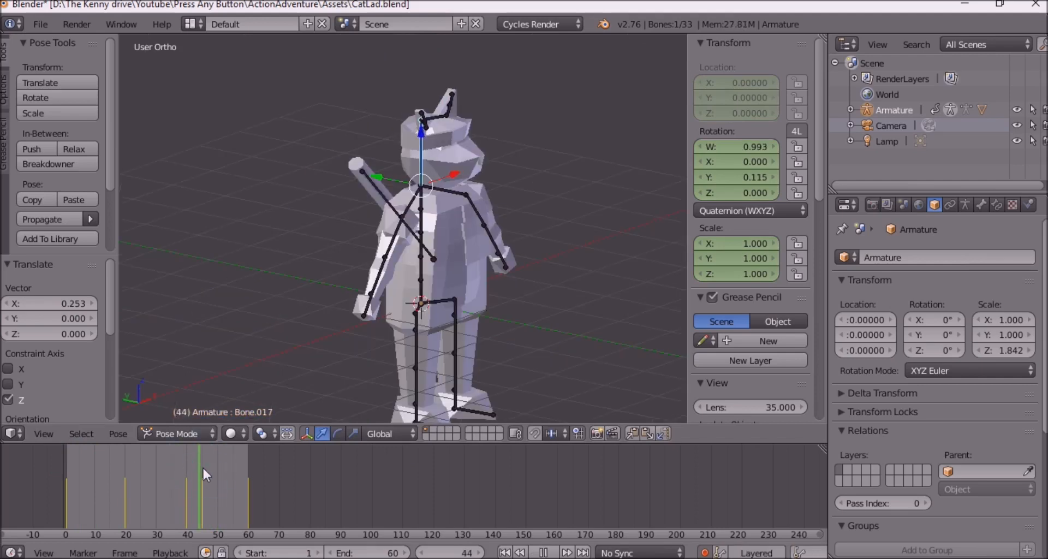
key("alt+a")
middle_click_drag(454, 178, 394, 190)
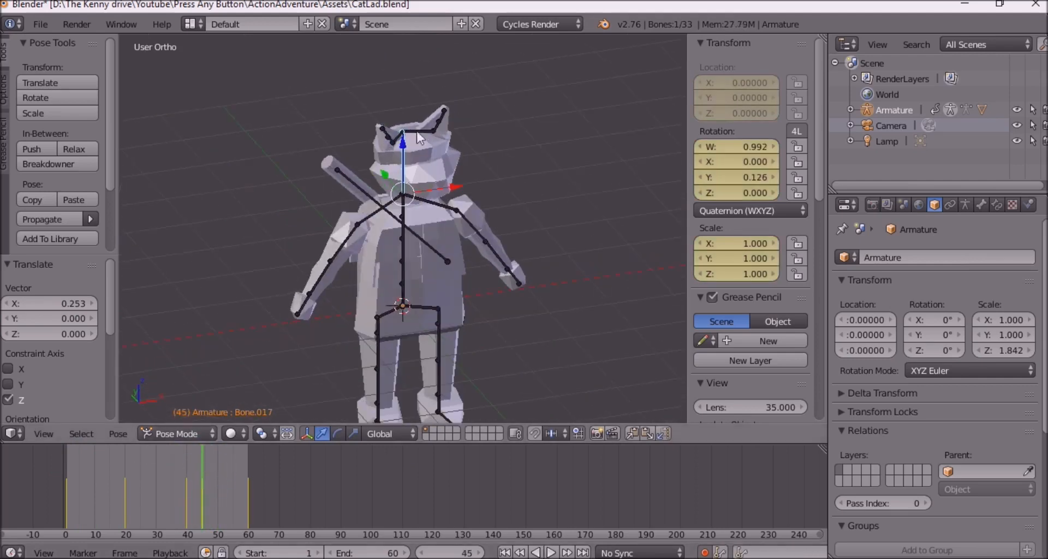
Switch the Timeline editor to the Dope Sheet and deselect all keyframes, with the head bone Bone.017 selected.
left_click(13, 553)
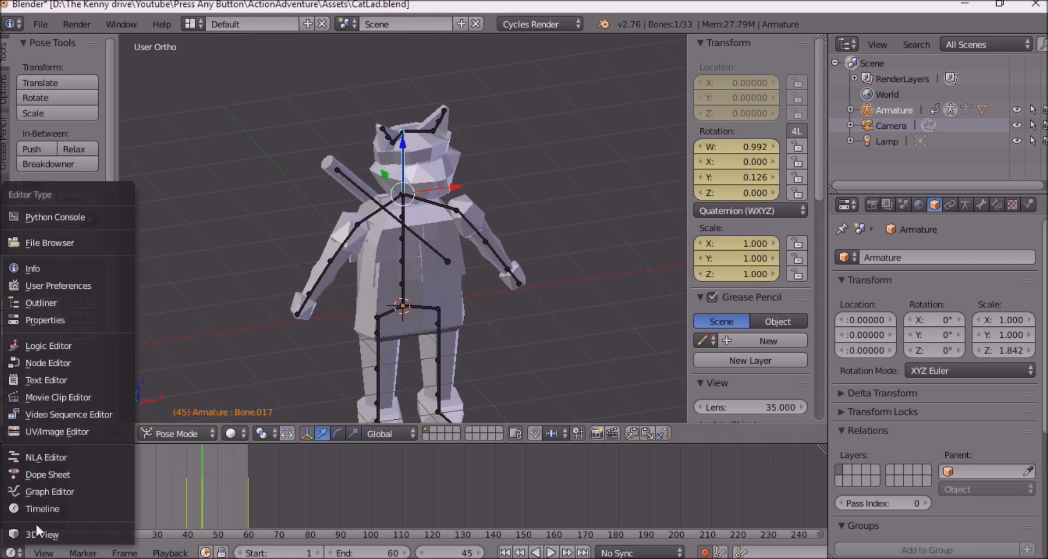
left_click(64, 474)
scroll(551, 483, "down", 2)
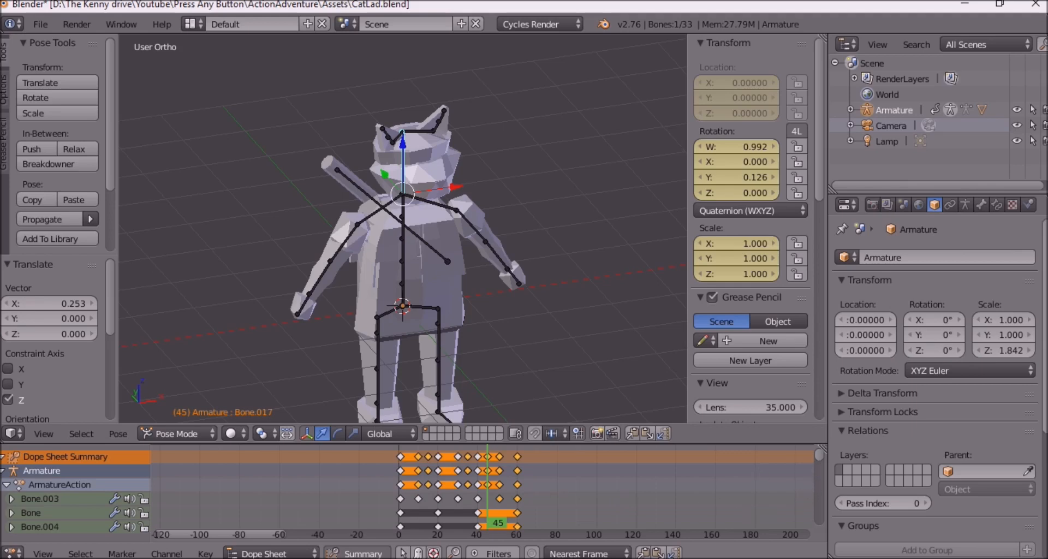
left_click_drag(818, 455, 818, 480)
scroll(776, 492, "up", 2)
key("a")
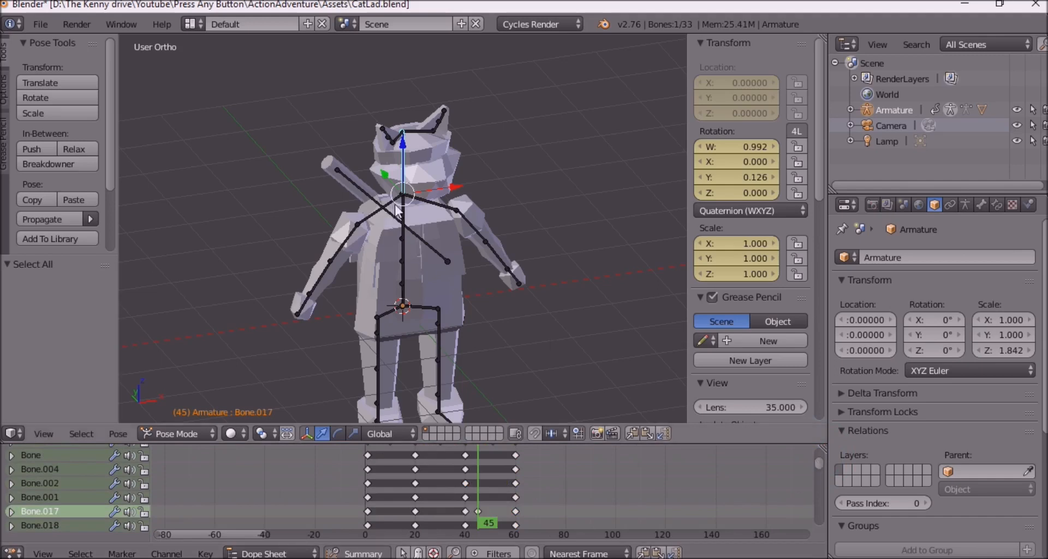
key("a")
right_click(403, 174)
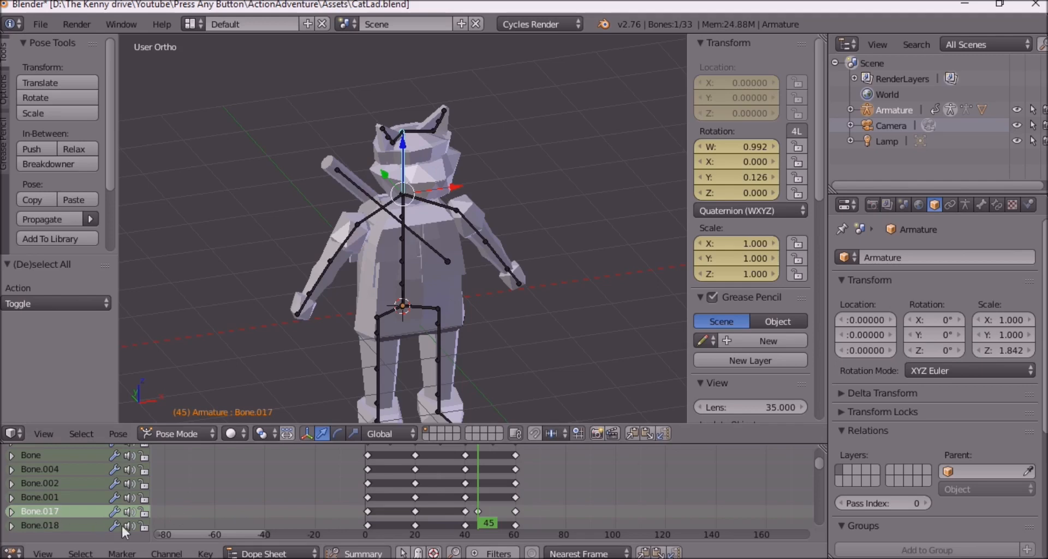
Duplicate Bone.017's keyframe at frame 45 and place the copy 6 frames further along to hold the head turn.
scroll(817, 461, "up", 3)
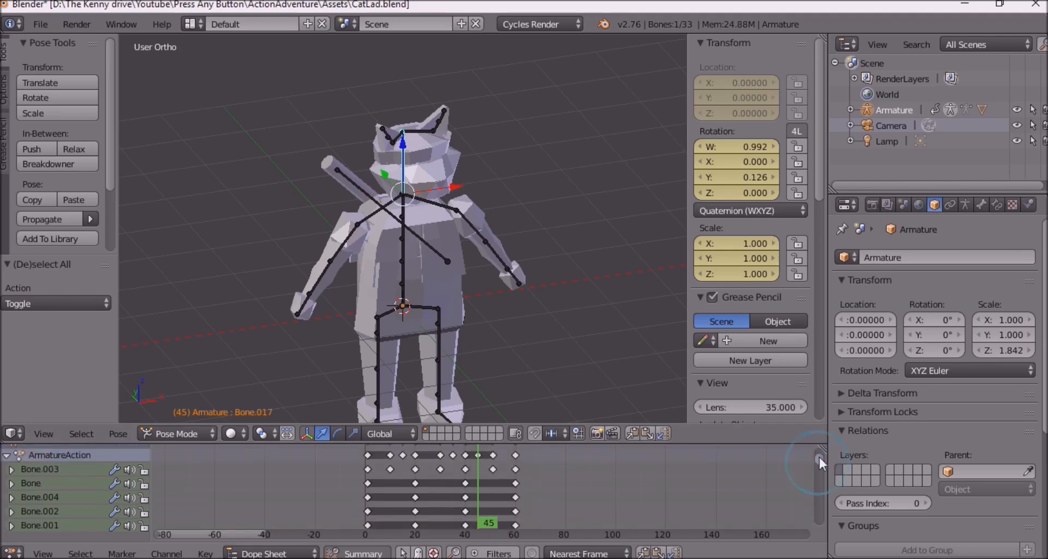
scroll(819, 461, "down", 5)
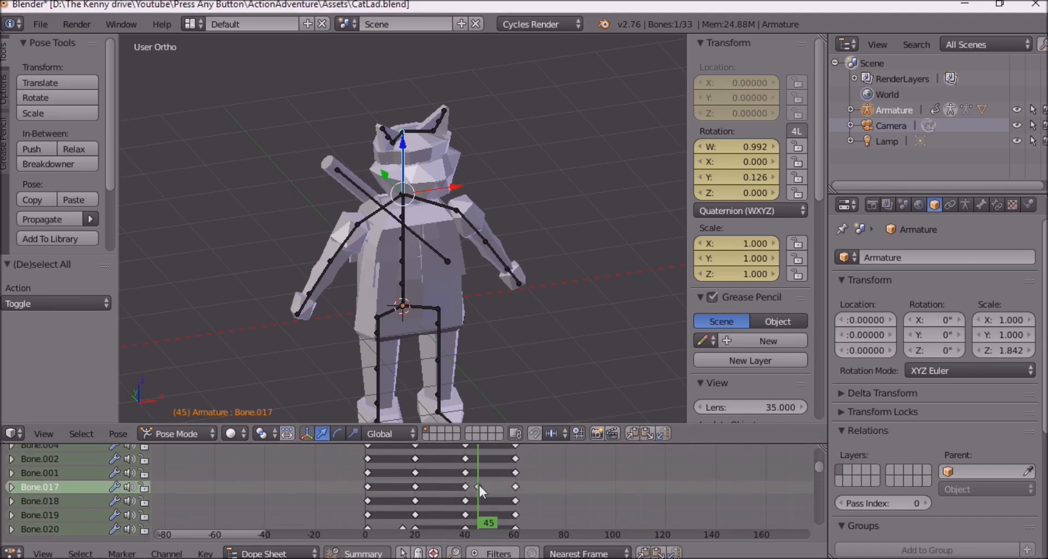
mouse_move(820, 467)
left_mouse_down()
mouse_move(821, 452)
mouse_move(817, 467)
left_mouse_up()
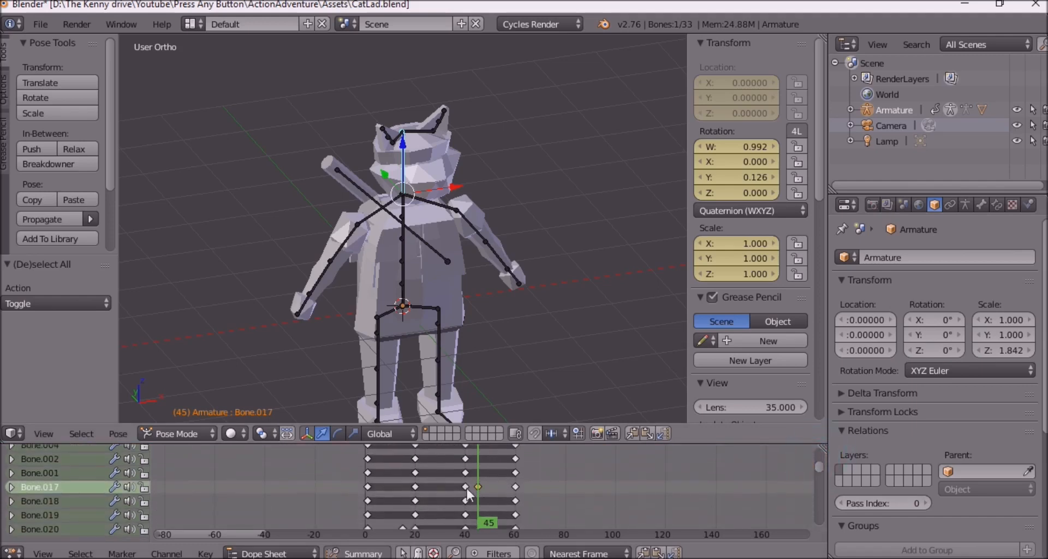
key("g")
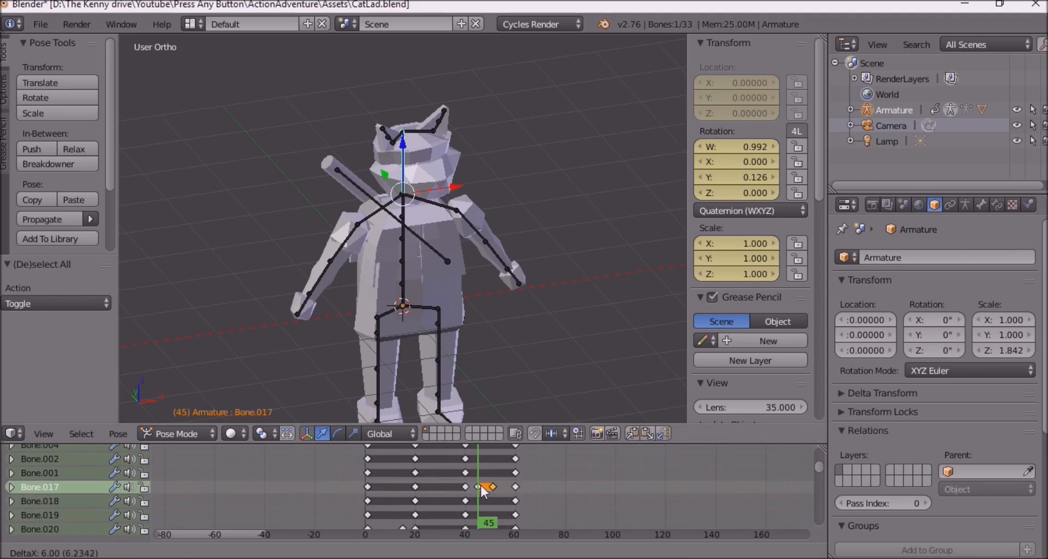
left_click(482, 488)
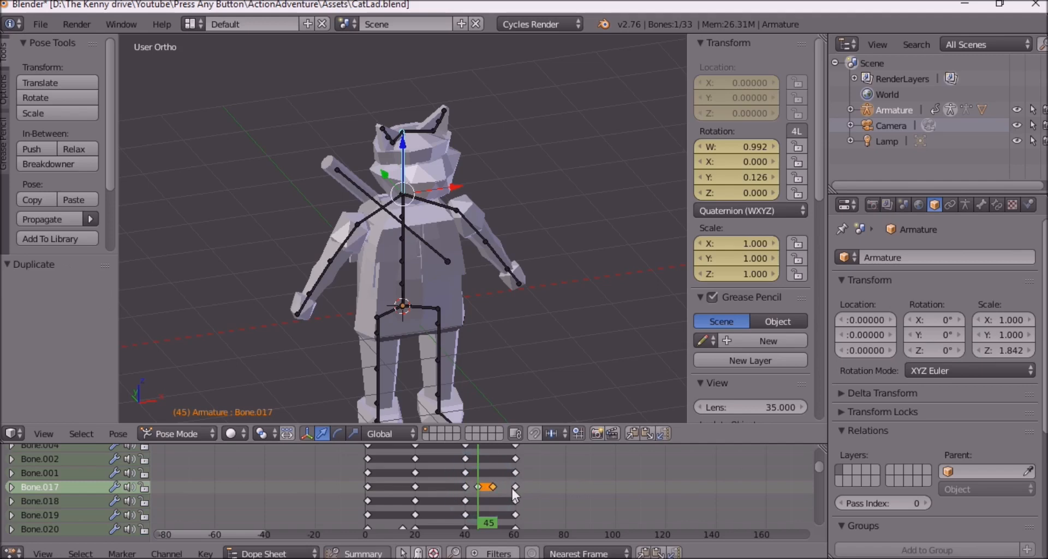
scroll(510, 483, "down", 2)
scroll(512, 484, "down", 1)
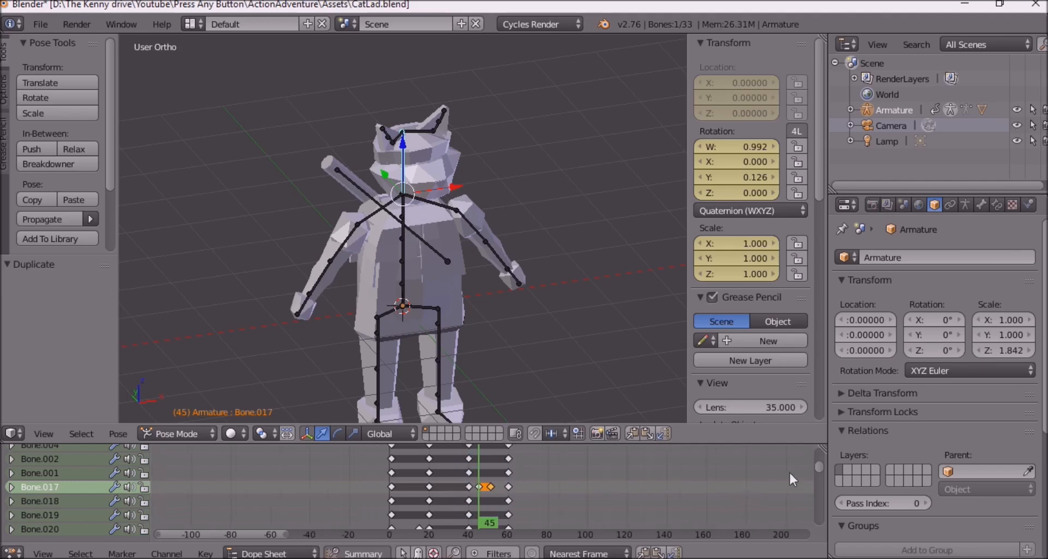
Scrub to frame 29 and switch the Dope Sheet editor back to the Timeline.
left_click_drag(821, 463, 820, 455)
left_click_drag(388, 447, 448, 457)
left_click(14, 553)
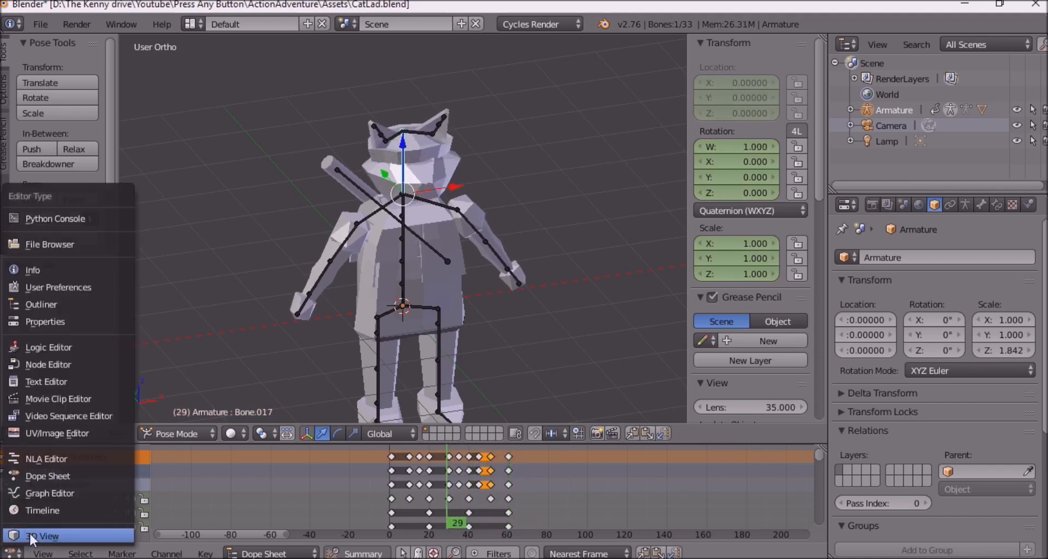
left_click(33, 537)
left_click(13, 553)
left_click(42, 510)
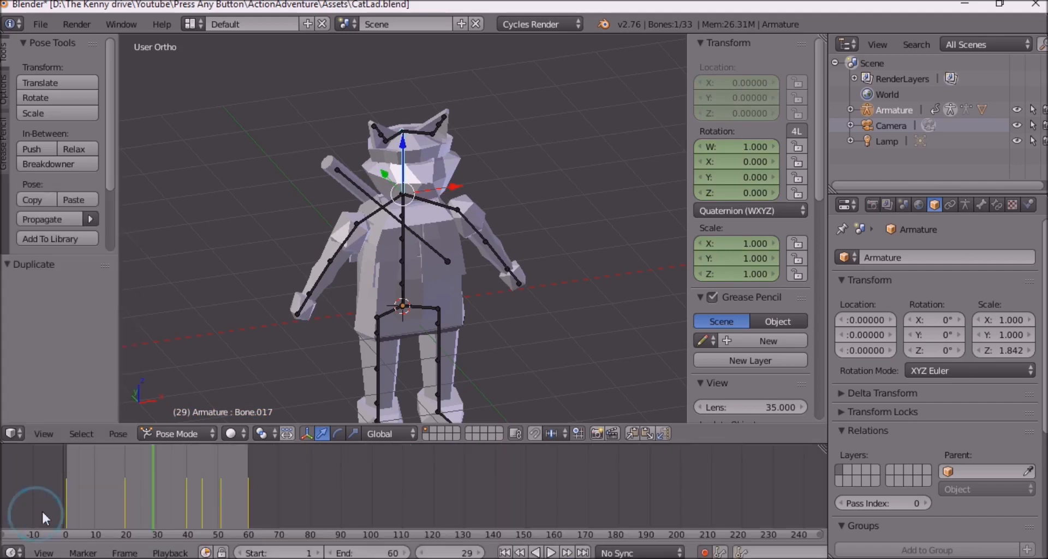
Deselect all bones and play the animation from frame 1 to check the head turn and overall motion.
left_click(77, 457)
key("a")
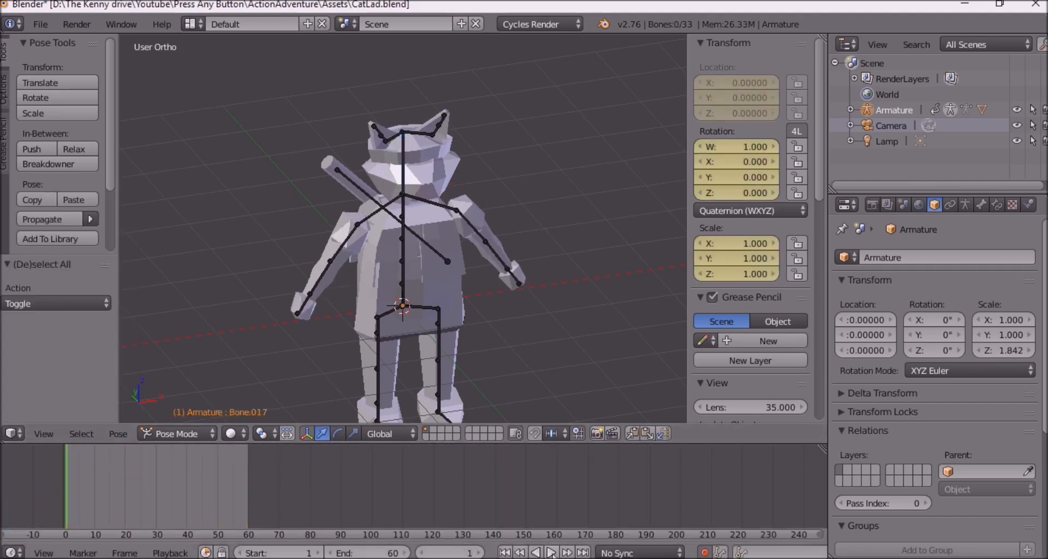
key("alt+a")
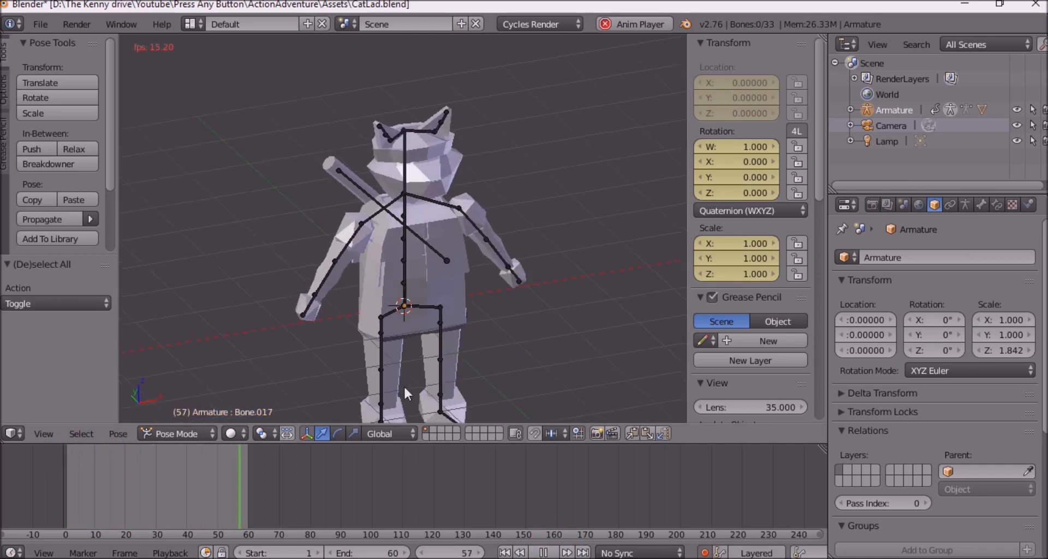
right_click(400, 351)
key("Escape")
scroll(371, 355, "down", 4)
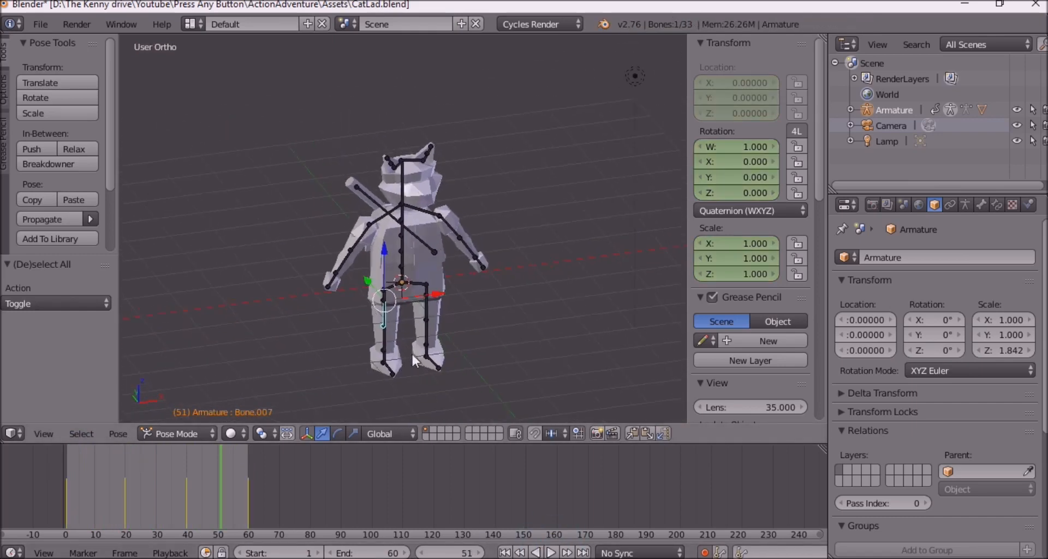
At frame 10, move the ear bone Bone.023 by -0.183 along X for an ear twitch.
right_click(398, 340)
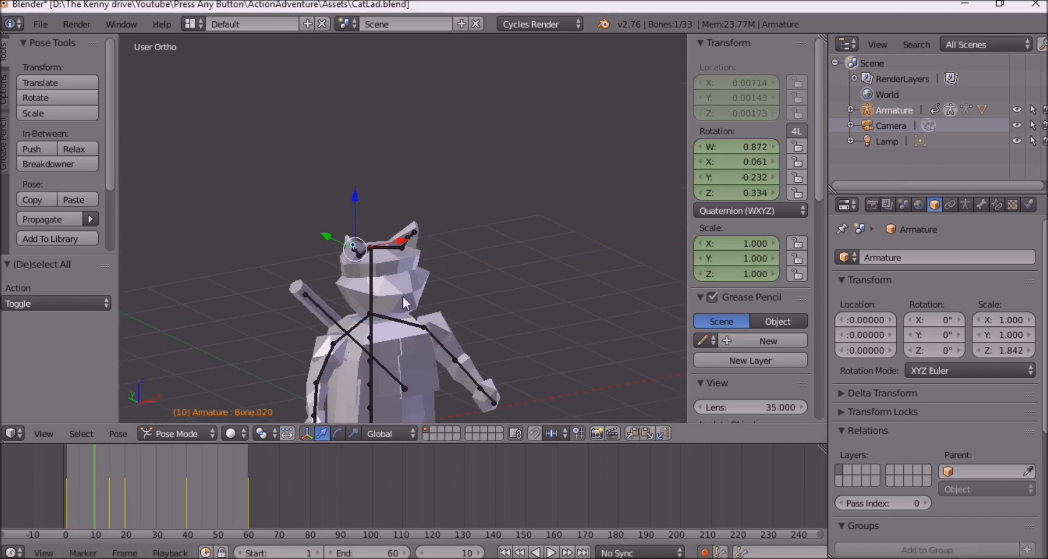
scroll(402, 297, "up", 2)
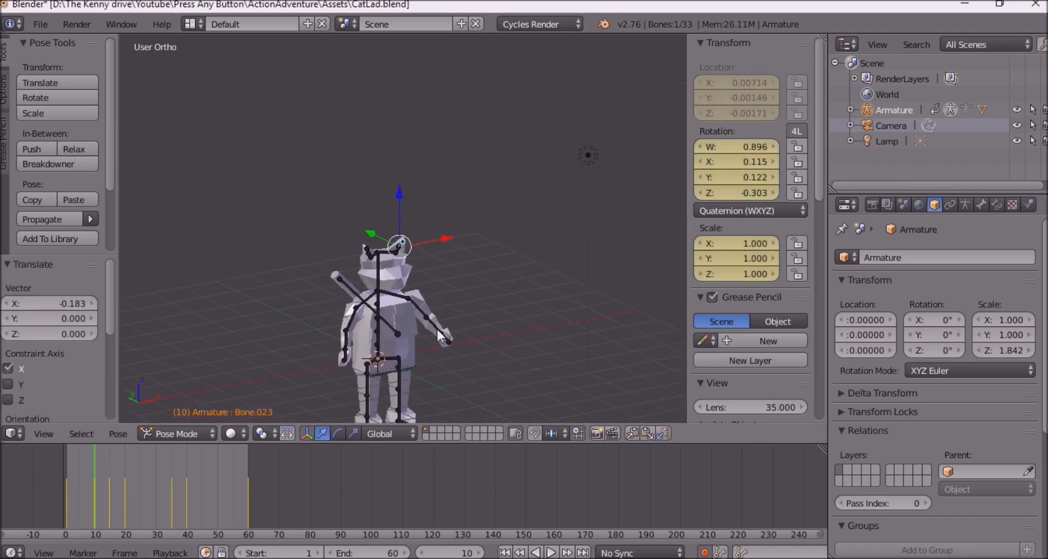
scroll(421, 287, "down", 3, "shift")
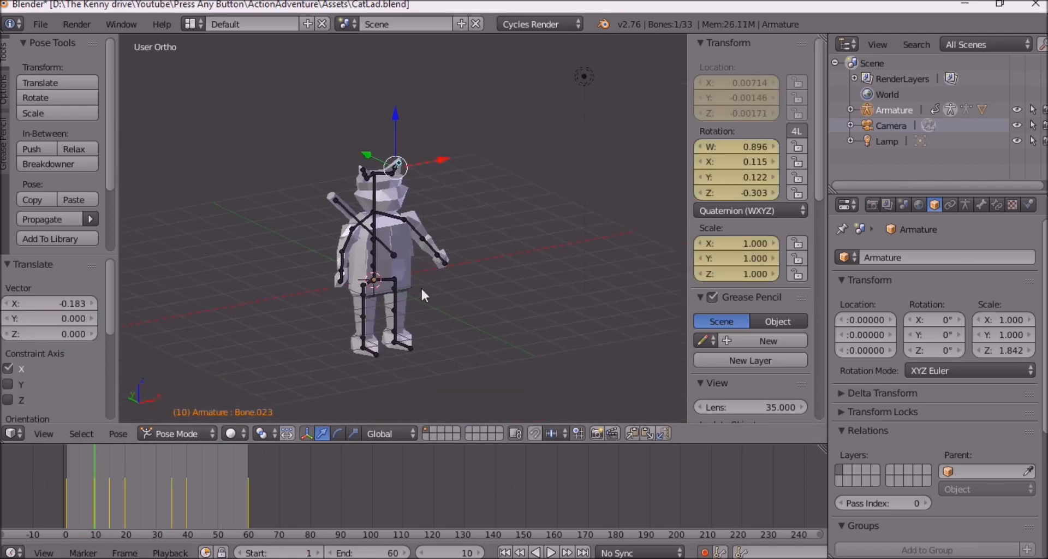
Select a bone of the first leg and move it slightly along X at frame 10.
scroll(420, 286, "up", 4)
scroll(330, 388, "down", 3, "shift")
right_click(345, 359)
left_click_drag(363, 340, 349, 342)
middle_click_drag(350, 342, 464, 250)
Select the lower bones of the other leg and rotate one of them slightly at frame 10.
right_click(429, 350)
scroll(432, 352, "down", 2)
right_click(415, 365)
right_click(440, 360)
key("r")
left_click(441, 352)
right_click(415, 361)
Select all bones and move the whole body slightly down along Z at frame 10.
middle_click_drag(415, 361, 391, 273)
key("a")
key("a")
scroll(391, 273, "down", 4)
scroll(391, 189, "up", 4)
left_click_drag(391, 189, 391, 195)
middle_click_drag(390, 196, 349, 219)
Correct the leg pose at frame 10 by shifting an upper leg bone along X and rotating a lower leg bone.
mouse_move(95, 455)
left_mouse_down()
mouse_move(158, 456)
mouse_move(95, 456)
left_mouse_up()
right_click(375, 280)
left_click_drag(408, 276, 393, 279)
right_click(426, 338)
key("r")
left_click_drag(412, 328, 409, 334)
At frame 50, reposition the upper arm and forearm bones on both sides to add arm motion.
left_click_drag(164, 466, 218, 466)
middle_click_drag(382, 327, 229, 319)
right_click(290, 136)
left_click_drag(300, 82, 308, 83)
right_click(436, 175)
left_click_drag(468, 154, 457, 154)
right_click(254, 179)
middle_click_drag(306, 229, 328, 218)
mouse_move(218, 468)
left_mouse_down()
mouse_move(247, 468)
mouse_move(218, 465)
left_mouse_up()
right_click(435, 167)
right_click(468, 211)
Play the animation and fine-tune the arm bones' positions near frame 50, undoing one unwanted change.
key("alt+a")
middle_click_drag(262, 229, 317, 229)
right_click(306, 224)
left_click_drag(351, 206, 360, 206)
middle_click_drag(360, 219, 306, 218)
right_click(286, 160)
key("ctrl+z")
left_click_drag(304, 86, 304, 77)
right_click(264, 191)
left_click_drag(322, 181, 328, 181)
Play the animation again and check the arm motion from the side.
key("alt+a")
middle_click_drag(306, 311, 417, 321)
key("alt+a")
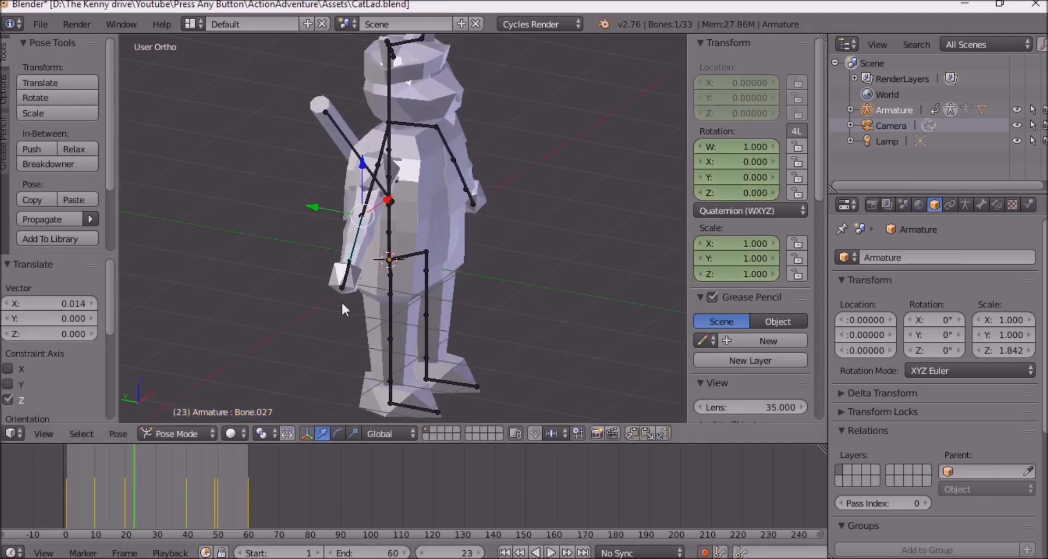
right_click(343, 300)
key("alt+a")
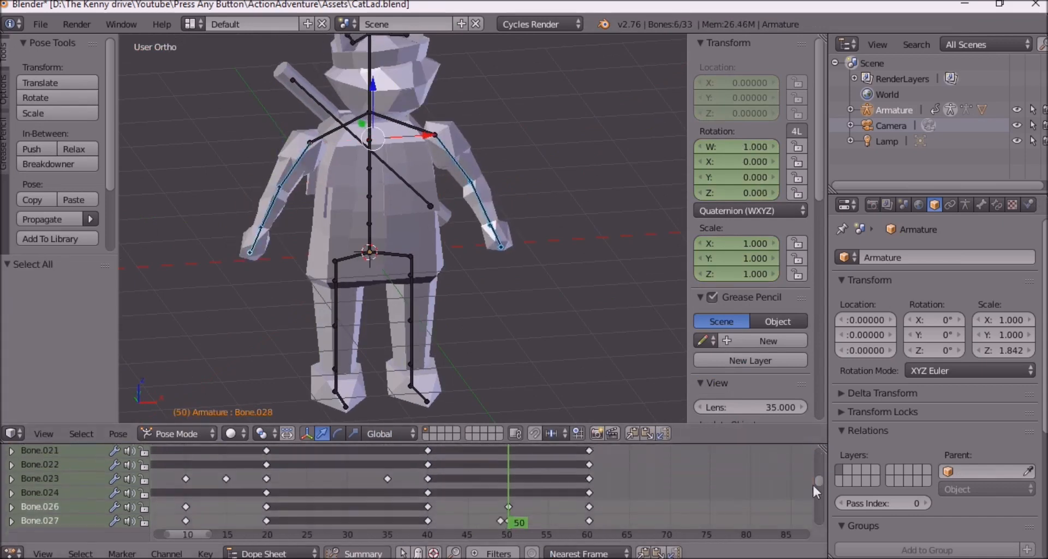
Delete the arm bones' keyframes around frame 50 in the Dope Sheet.
mouse_move(814, 485)
left_mouse_down()
mouse_move(817, 459)
mouse_move(817, 481)
left_mouse_up()
key("x")
left_click(499, 479)
scroll(503, 459, "up", 3)
left_click_drag(503, 460, 502, 486)
scroll(503, 490, "down", 3)
Clear the pose transforms of the arm bones at frame 50.
key("a")
key("a")
key("a")
key("a")
left_click(118, 433)
left_click(284, 354)
Delete the further selected arm keyframes in the Dope Sheet and scrub back to frame 10.
scroll(510, 466, "down", 5)
mouse_move(819, 459)
left_mouse_down()
mouse_move(819, 519)
mouse_move(819, 454)
left_mouse_up()
key("x")
left_click(511, 481)
key("a")
left_click(484, 505)
left_click_drag(470, 504, 383, 464)
middle_click_drag(381, 279, 424, 269)
scroll(424, 270, "down", 1)
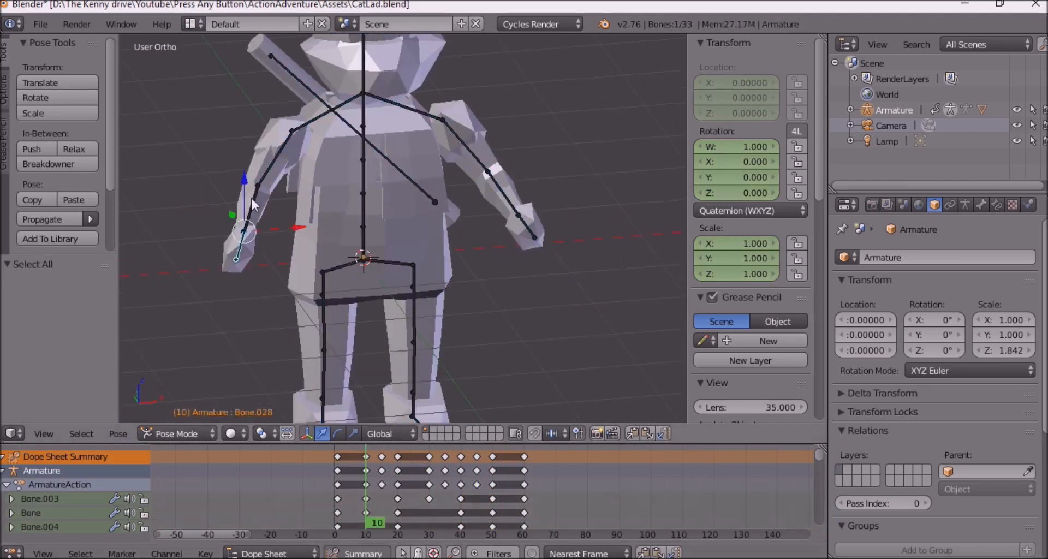
Duplicate the arm bones' frame 10 keyframes in the Dope Sheet and place the copies at frame 25.
mouse_move(819, 470)
left_mouse_down()
mouse_move(819, 497)
mouse_move(819, 454)
left_mouse_up()
scroll(405, 468, "down", 1)
key("shift+d")
left_click(456, 472)
left_click_drag(470, 462, 489, 451)
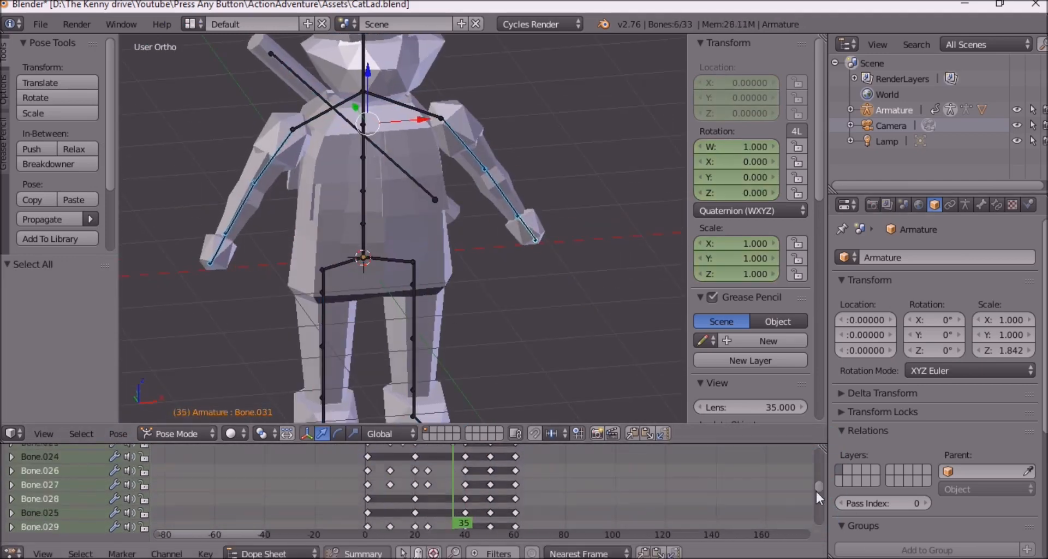
Try to duplicate the arm bones' keyframes again further along the Dope Sheet.
left_click_drag(824, 483, 819, 455)
key("shift+d")
left_click(476, 466)
key("shift+d")
left_click(527, 466)
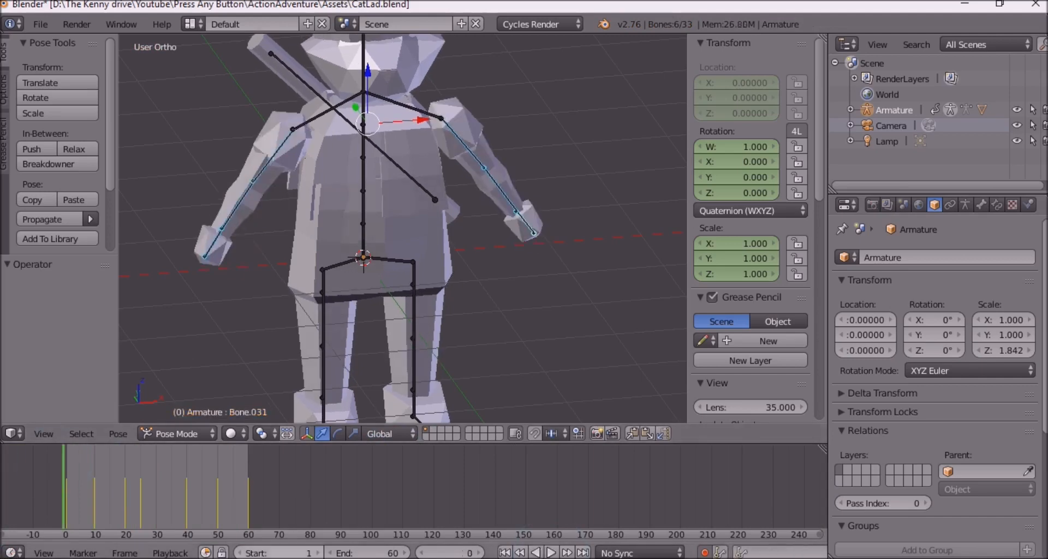
Move the arm bones' frame 25 keyframes to frame 30 in the Dope Sheet and play back the animation.
left_click_drag(67, 461, 96, 470)
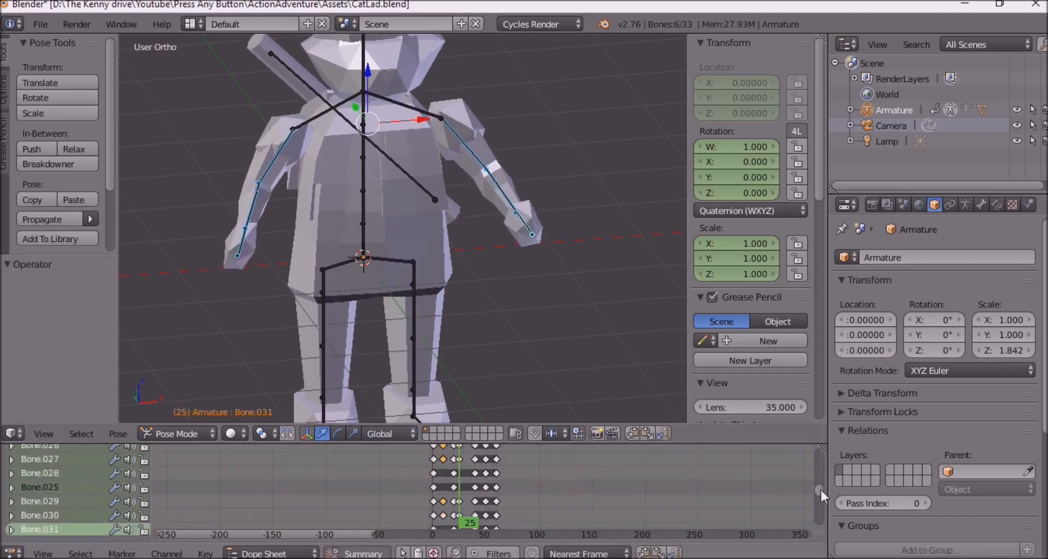
key("a")
right_click(460, 515)
left_click_drag(821, 490, 819, 455)
scroll(467, 514, "down", 2)
key("alt+a")
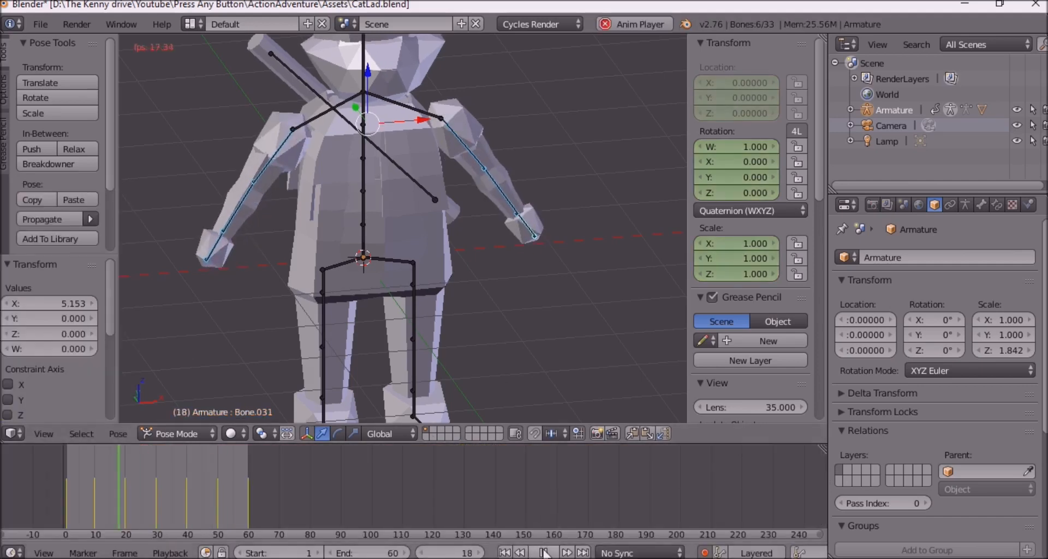
left_click(544, 553)
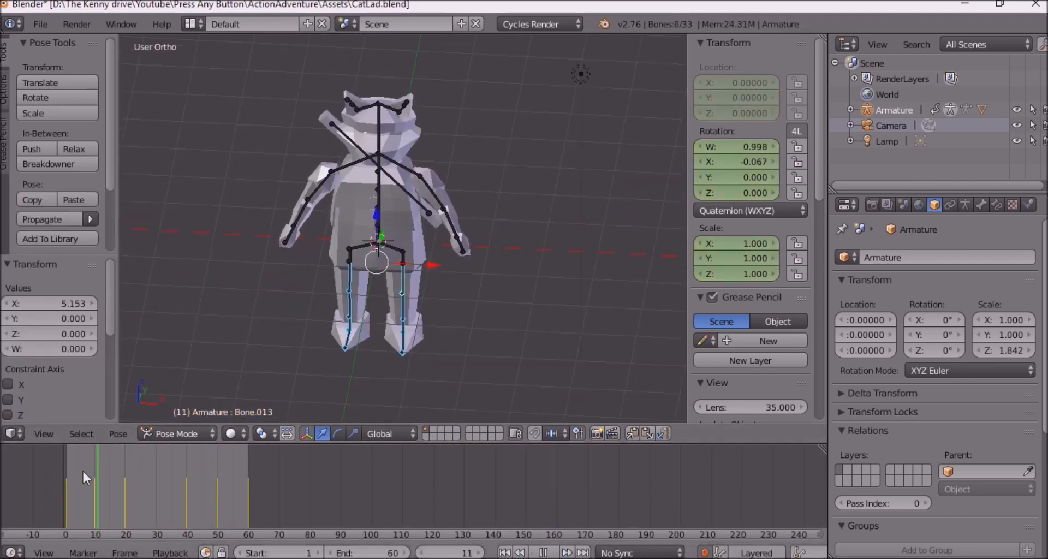
With the leg bones selected at frame 10, duplicate their keyframes in the Dope Sheet and place the copies further along.
key("Left")
left_click(13, 553)
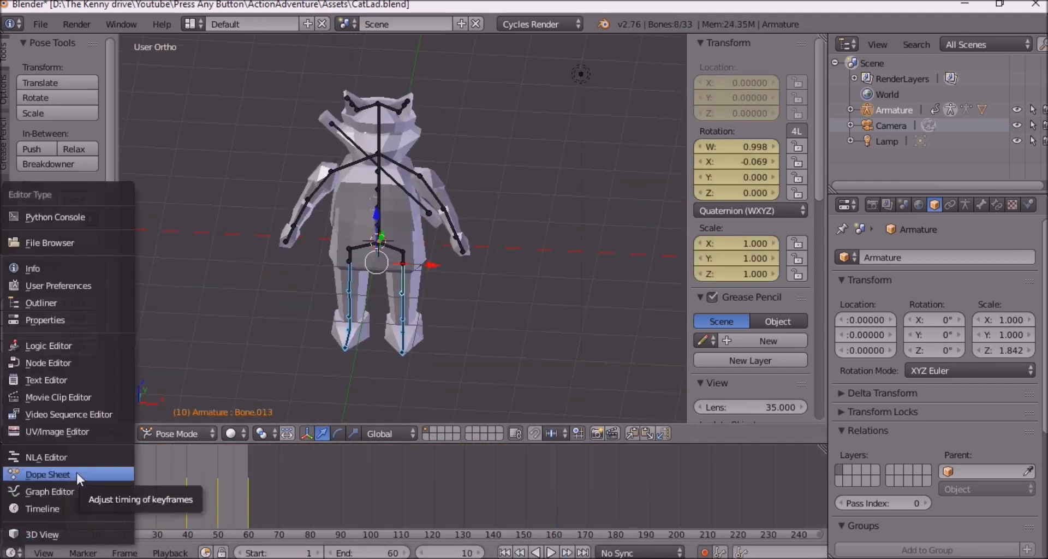
left_click(77, 473)
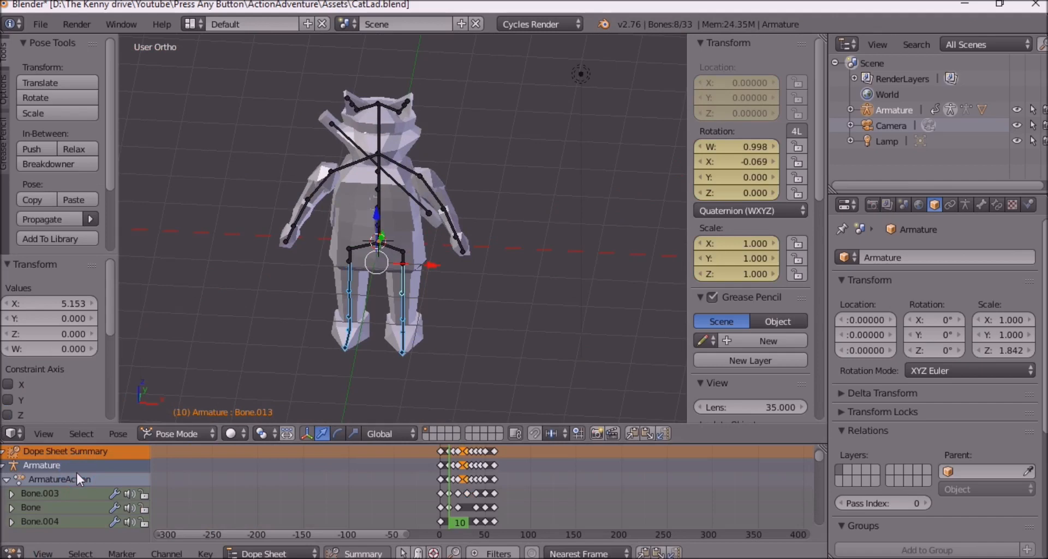
scroll(502, 479, "up", 13)
key("a")
middle_click_drag(473, 479, 463, 444)
left_click_drag(819, 495, 798, 470)
key("shift+d")
left_click(438, 473)
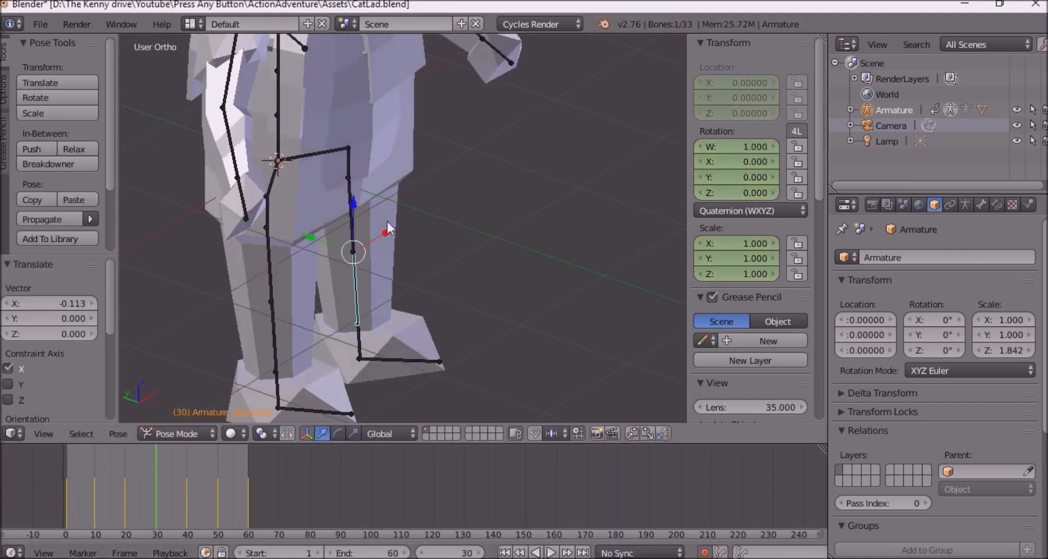
Raise all bones by 0.03 along Z at frame 30 and play the animation.
scroll(387, 219, "up", 3)
middle_click_drag(430, 265, 354, 371)
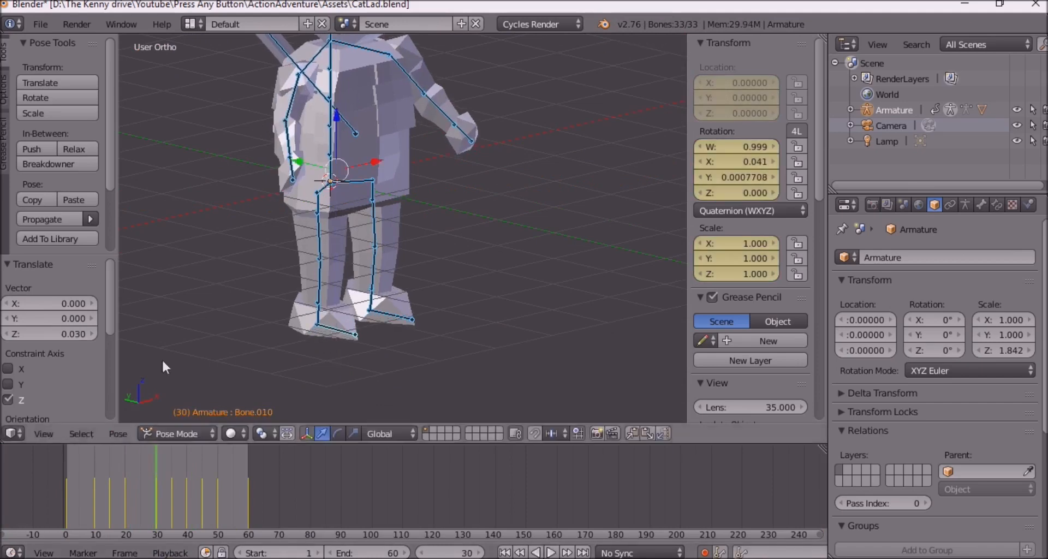
left_click(553, 552)
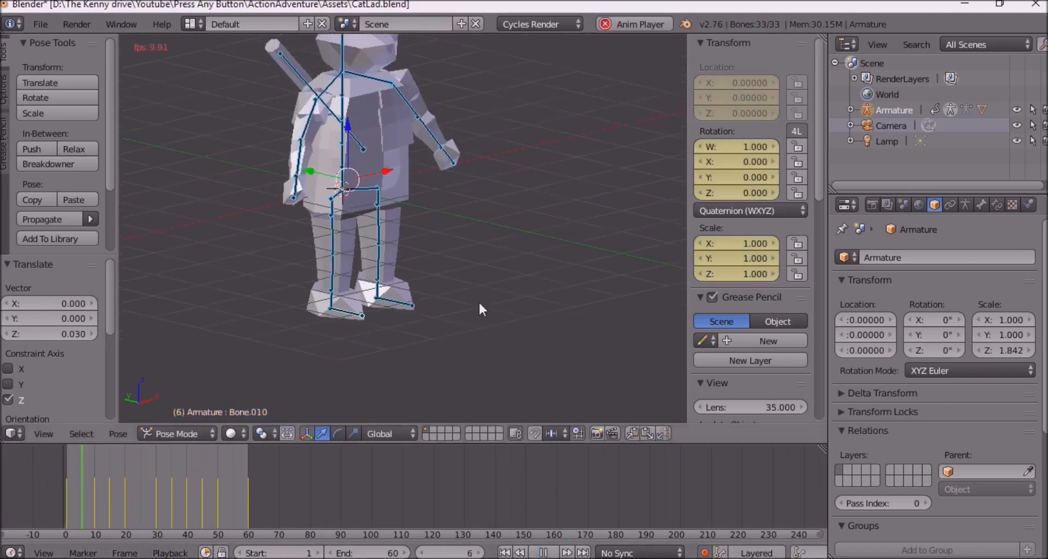
At frame 45, scale the upper spine bone, move forearm Bone.030 by -0.098 along X, and play the animation.
left_click_drag(187, 460, 198, 459)
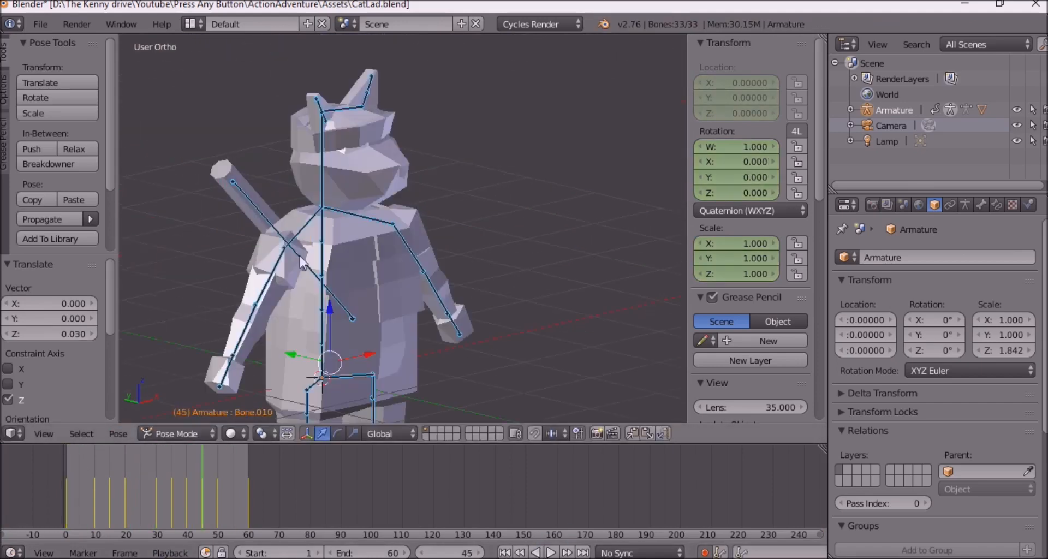
right_click(322, 258)
key("s")
left_click(413, 253)
key("a")
mouse_move(199, 450)
left_mouse_down()
mouse_move(192, 456)
mouse_move(218, 454)
left_mouse_up()
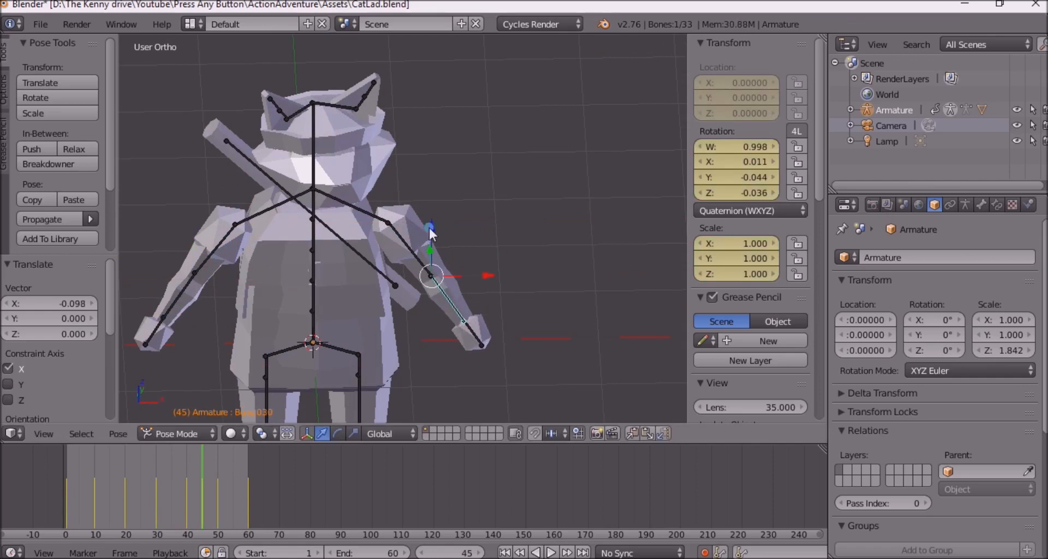
key("alt+a")
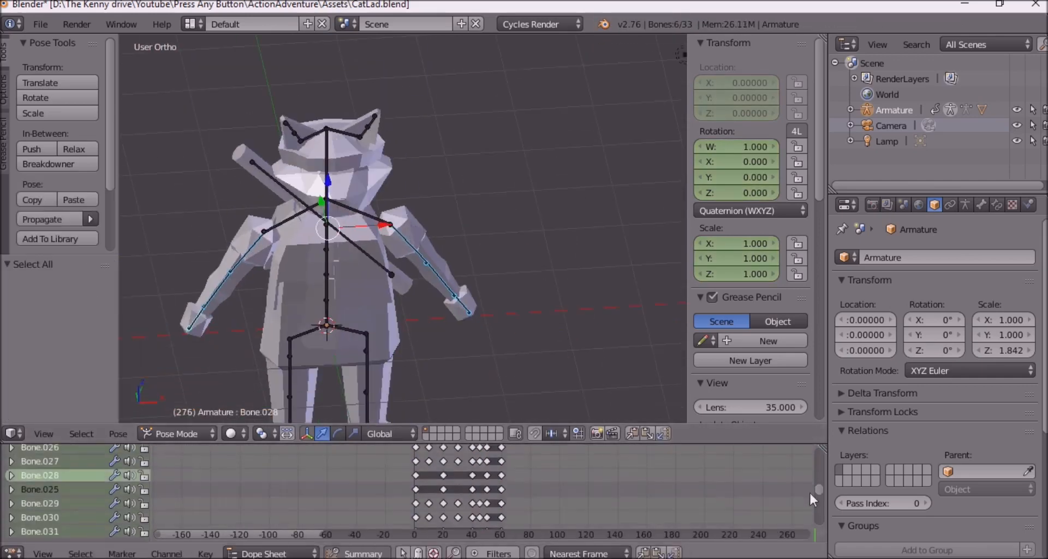
Box-select the arm bones' keyframes at frame 40 in the Dope Sheet and delete them.
right_click(471, 476)
middle_click_drag(471, 475, 473, 425)
key("b")
left_click_drag(464, 486, 477, 449)
key("shift+d")
right_click(489, 458)
key("ctrl+z")
scroll(541, 467, "up", 1, "shift")
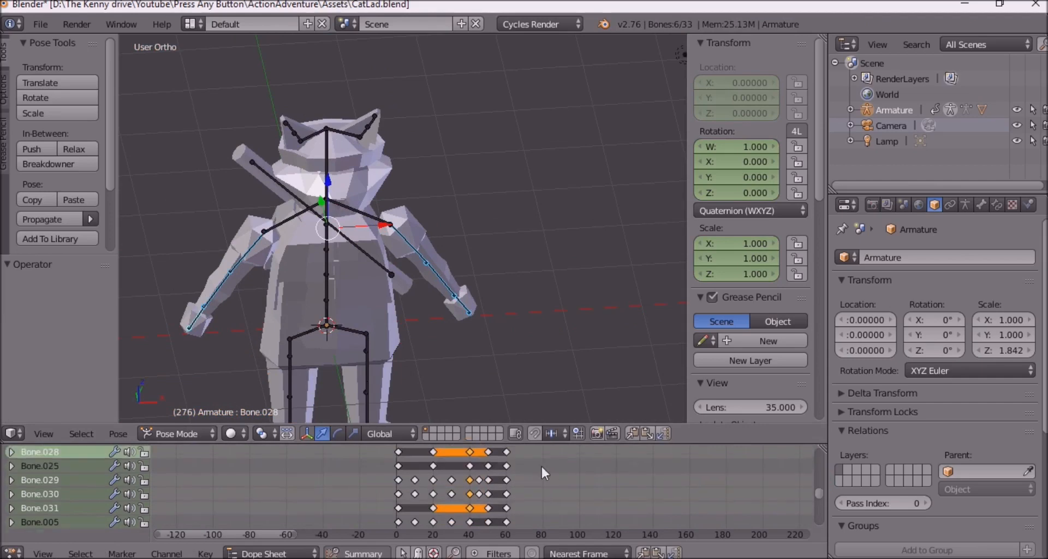
key("a")
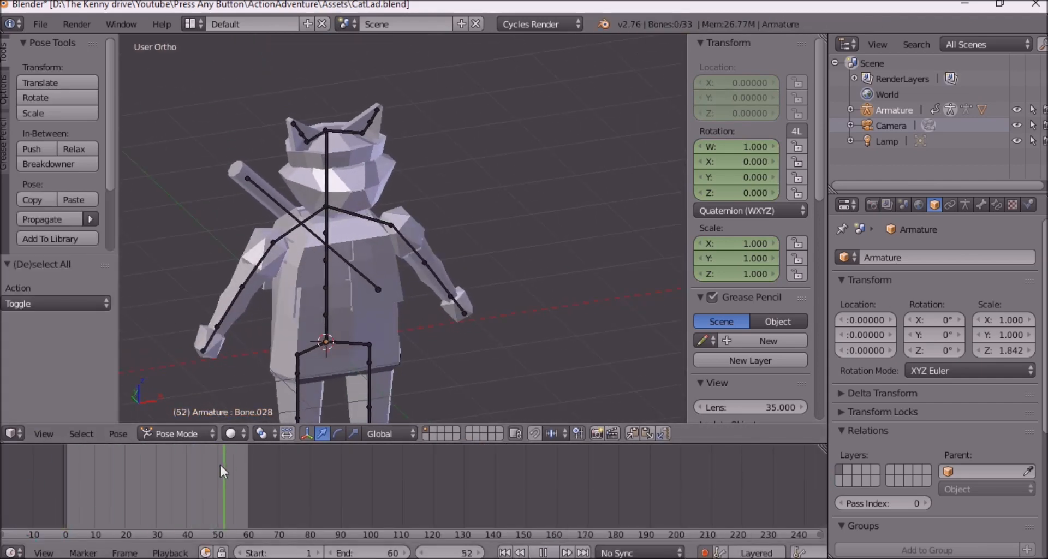
At frame 50, adjust both upper arm bones along X and move forearm Bone.030 by -0.055 along X.
key("Escape")
left_click_drag(193, 468, 218, 465)
right_click(262, 264)
middle_click_drag(281, 185, 268, 181)
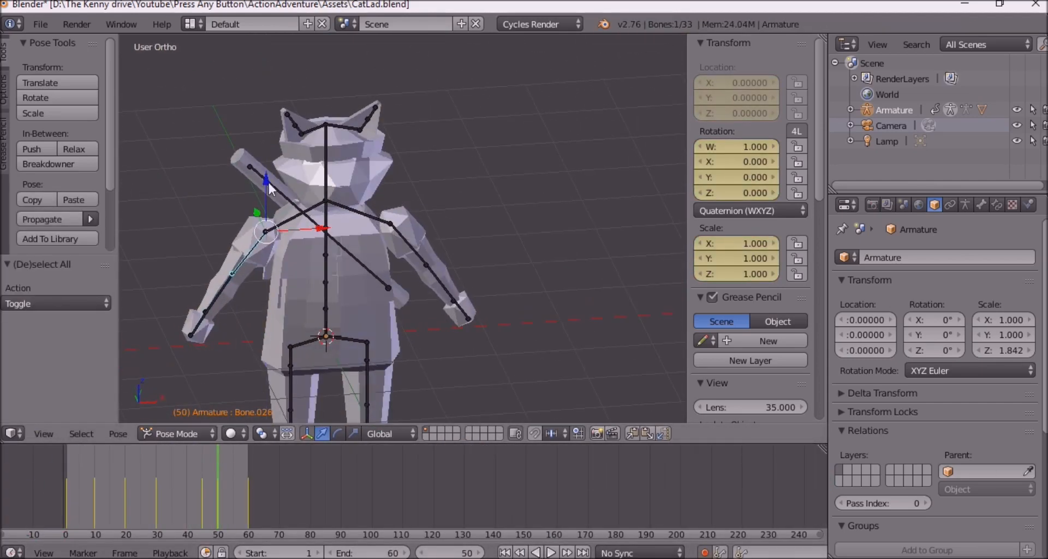
left_click_drag(318, 229, 322, 229)
right_click(409, 245)
left_click_drag(449, 220, 437, 221)
right_click(440, 282)
left_click_drag(478, 261, 474, 256)
Play the animation and check the revised arm swing from the side.
key("alt+a")
middle_click_drag(428, 271, 371, 276)
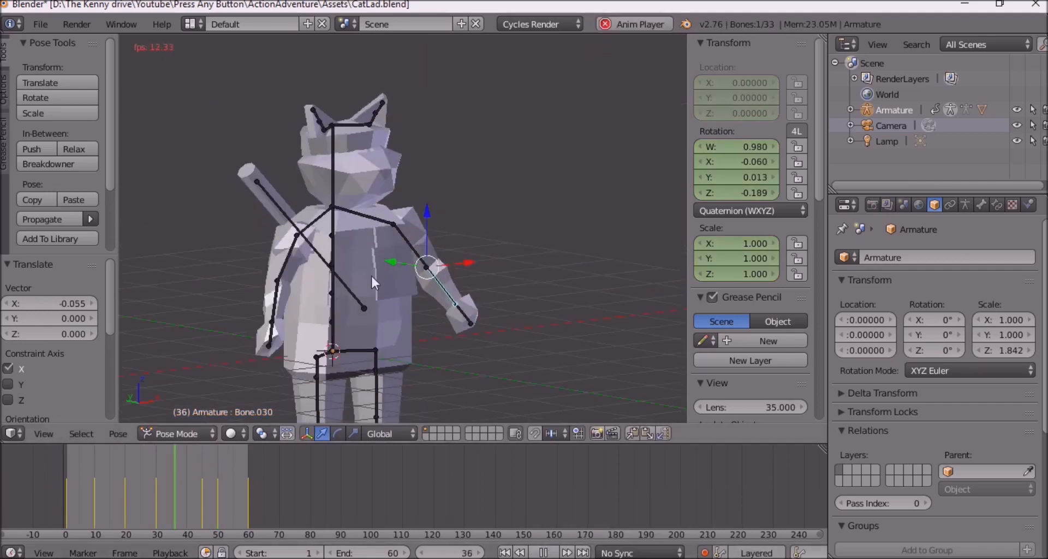
key("alt+a")
Select the bones of both arms and delete their frame 45 keyframes in the Dope Sheet.
left_click_drag(216, 457, 202, 457)
right_click(284, 257)
right_click(410, 246, "shift")
left_click(12, 553)
left_click(41, 474)
key("a")
right_click(479, 461, "shift")
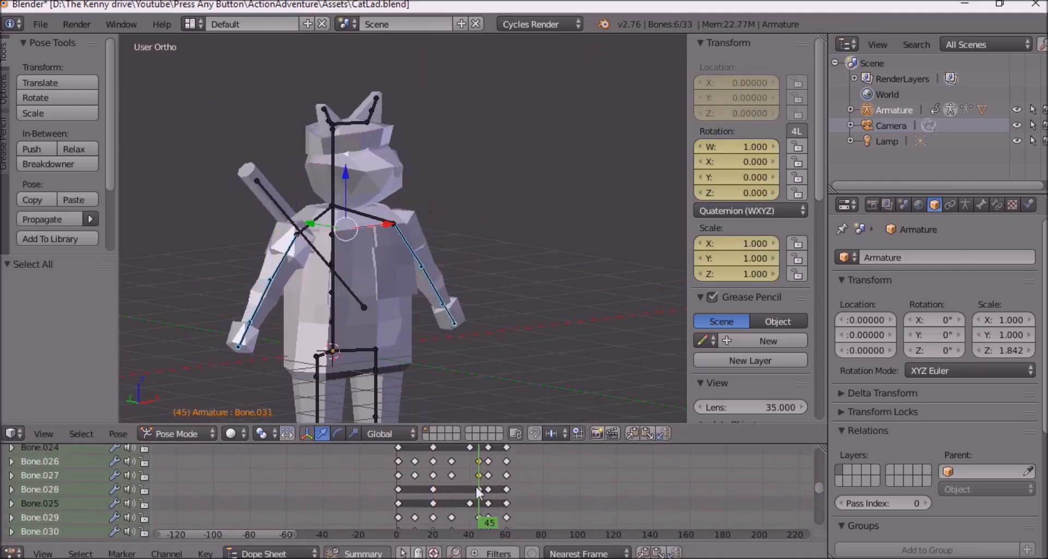
right_click(479, 489, "shift")
middle_click_drag(476, 490, 466, 465)
key("x")
left_click(466, 464)
Switch the Dope Sheet editor back to the Timeline and play the animation from another angle.
left_click(12, 552)
left_click(41, 503)
key("alt+a")
middle_click_drag(480, 333, 493, 365)
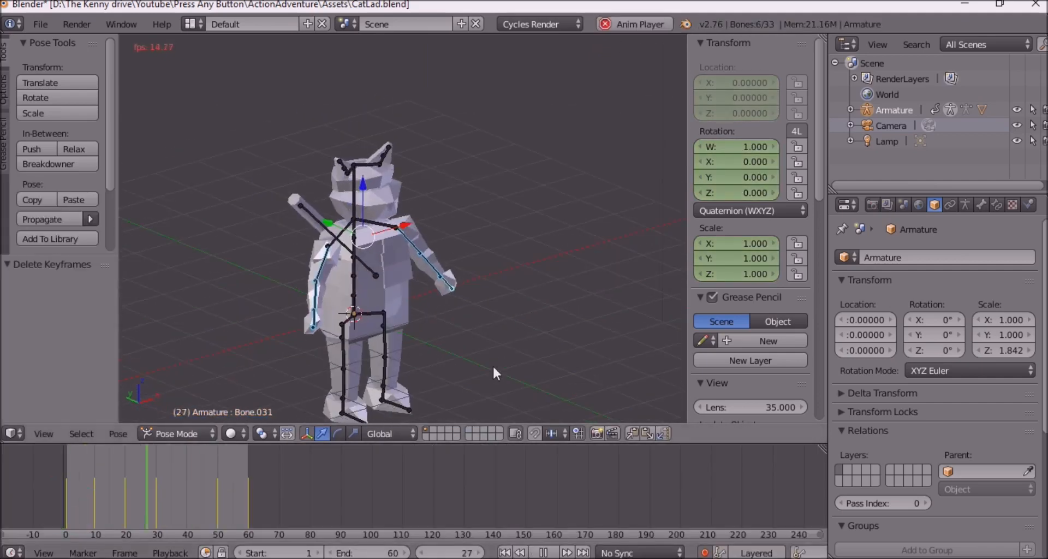
key("alt+a")
Clear the pose transforms of both arms at frame 40 and play the animation.
left_click_drag(153, 464, 187, 457)
key("a")
key("ctrl+z")
left_click(117, 434)
left_click(300, 348)
key("alt+a")
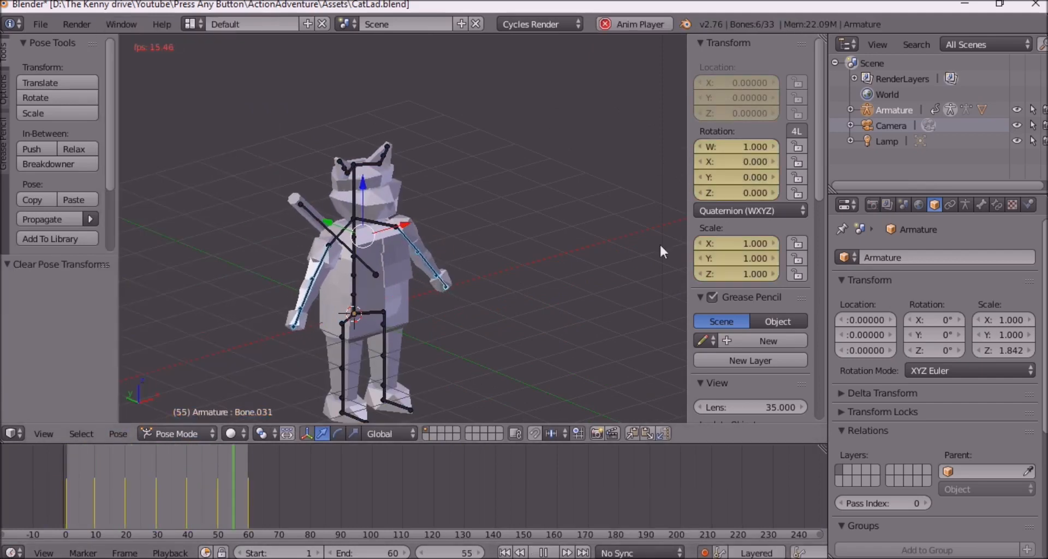
Stop and replay the idle animation to check the arm motion, viewing the character from another angle.
left_click(539, 552)
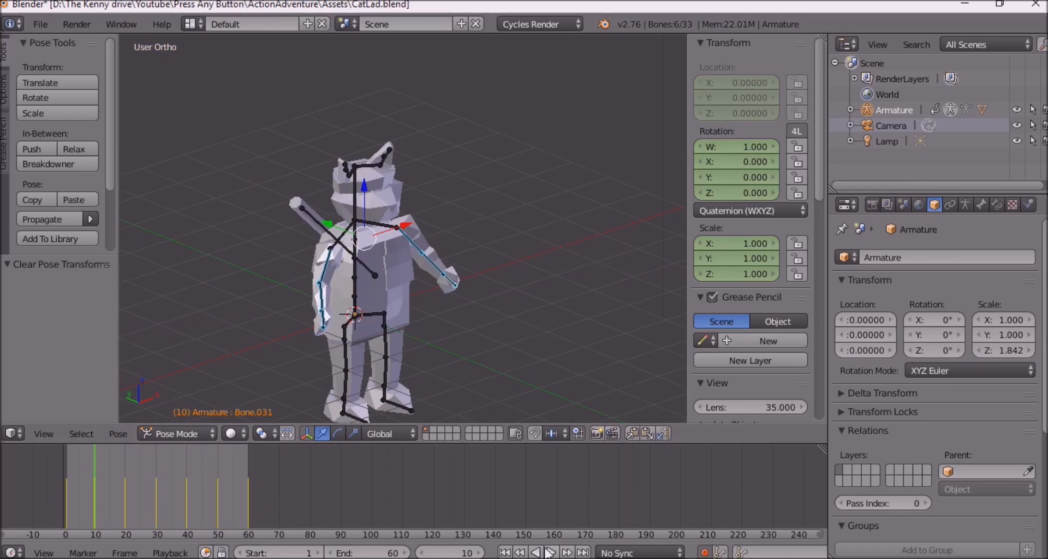
left_click(549, 553)
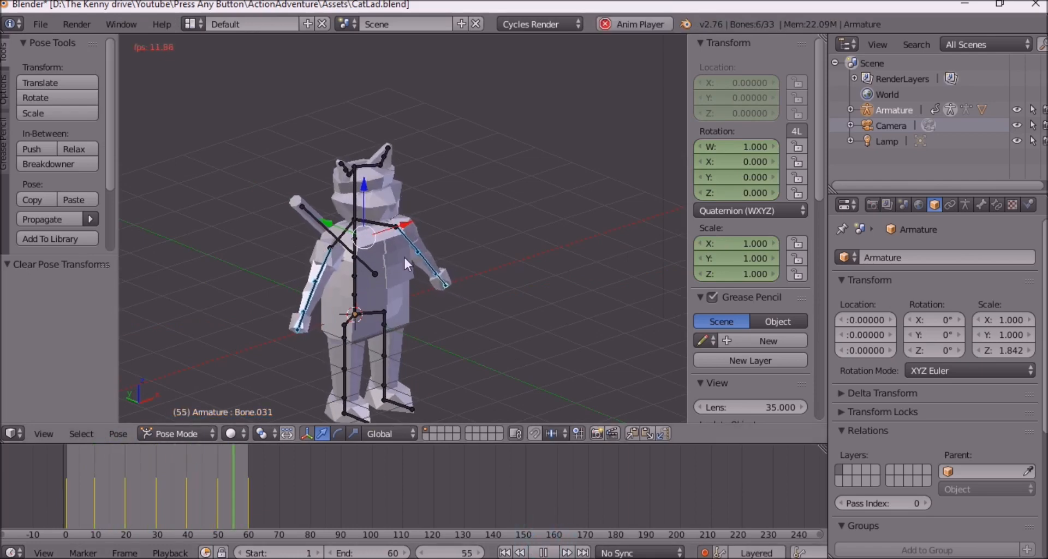
left_click(544, 553)
middle_click_drag(530, 282, 499, 297)
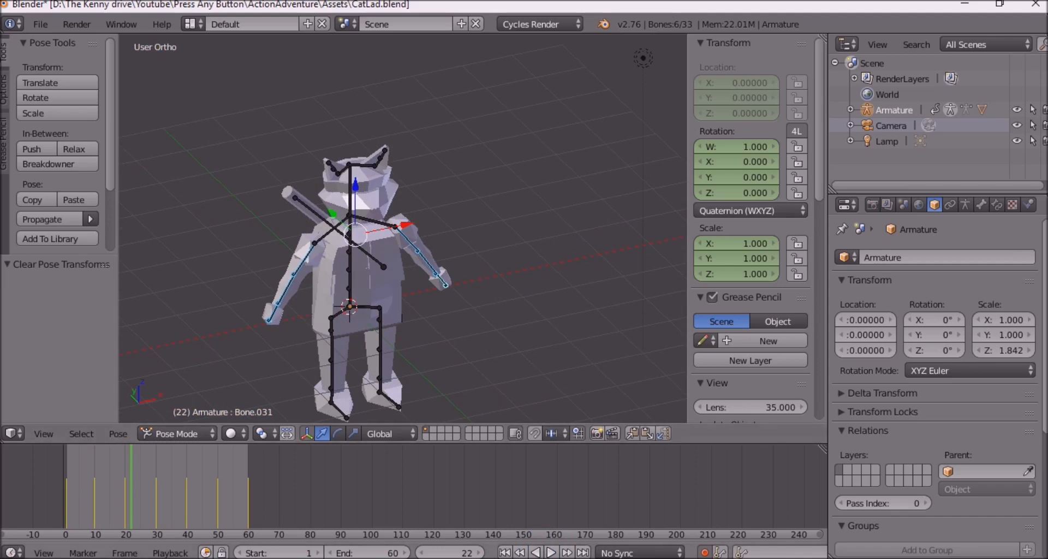
Switch the Timeline to the Dope Sheet's Action Editor, rename the current action Idle and give it a fake user.
left_click(14, 552)
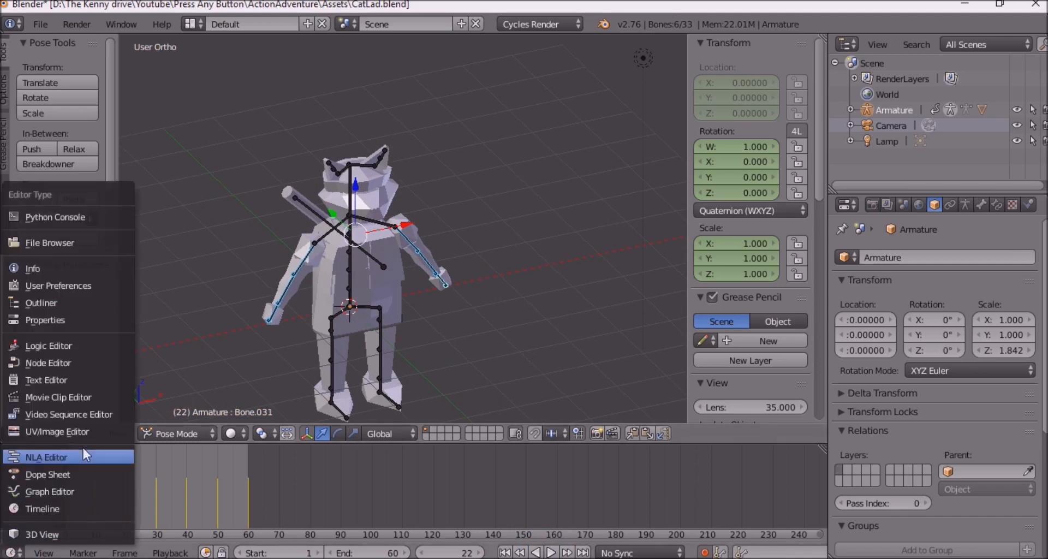
left_click(71, 476)
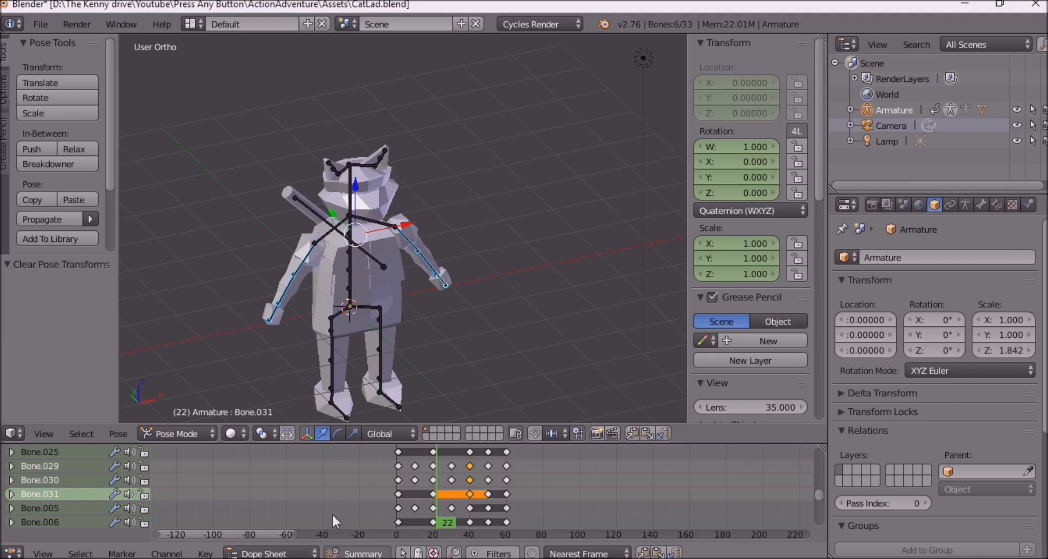
left_click(276, 553)
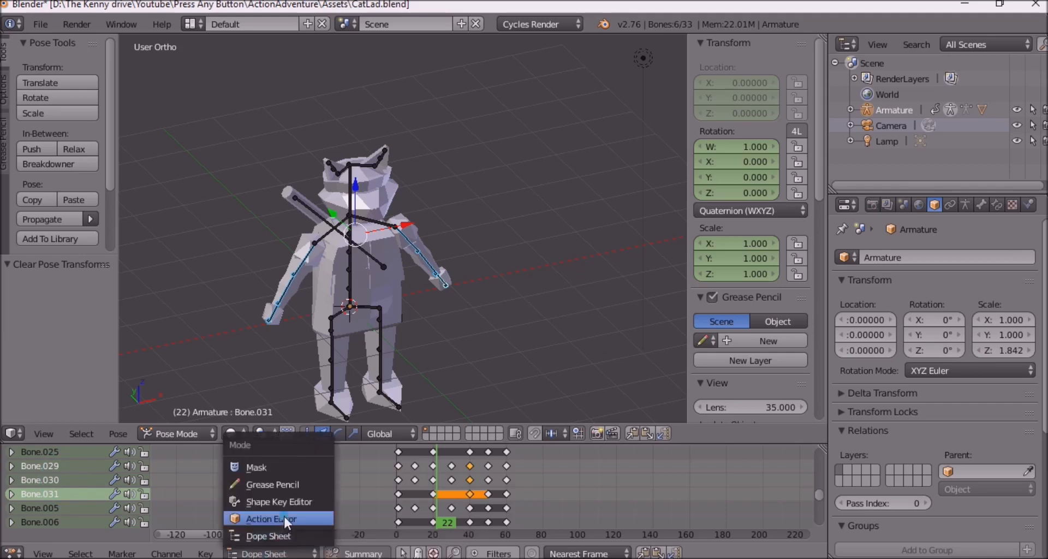
left_click(284, 519)
left_click(447, 553)
key("BackSpace")
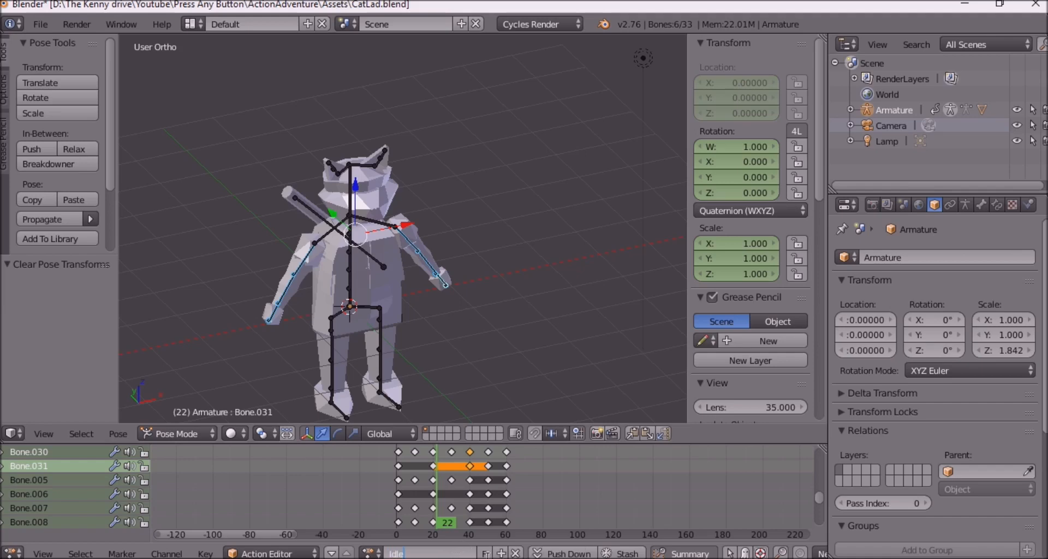
left_click(485, 554)
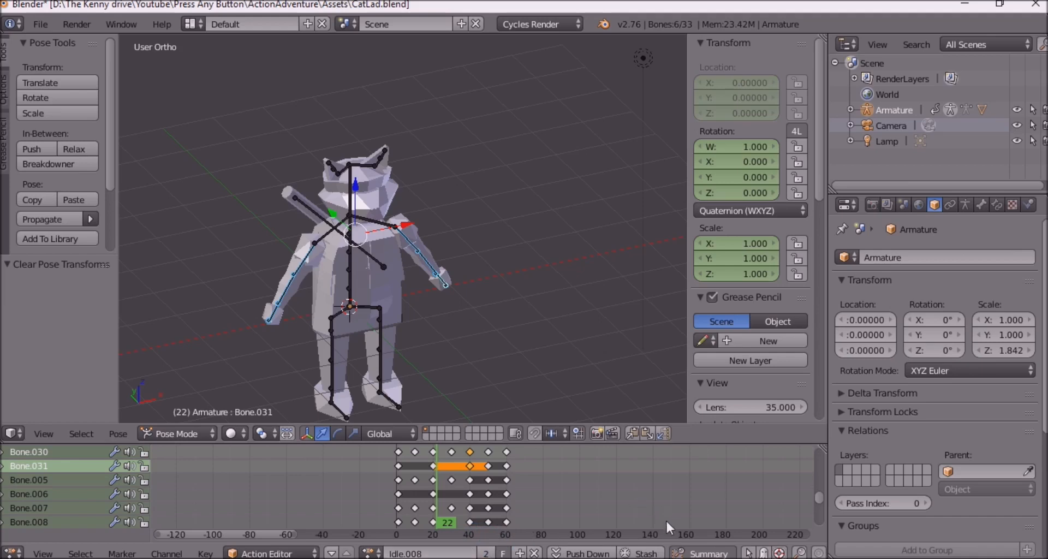
Save the CatLad.blend file and switch to the ActionAdventure project in Unity.
left_click(40, 24)
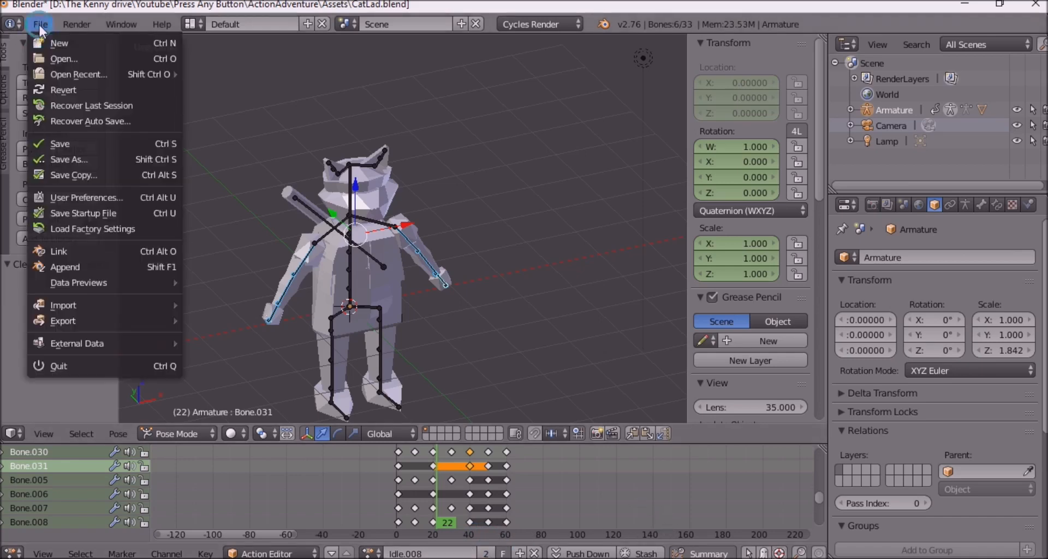
left_click(96, 143)
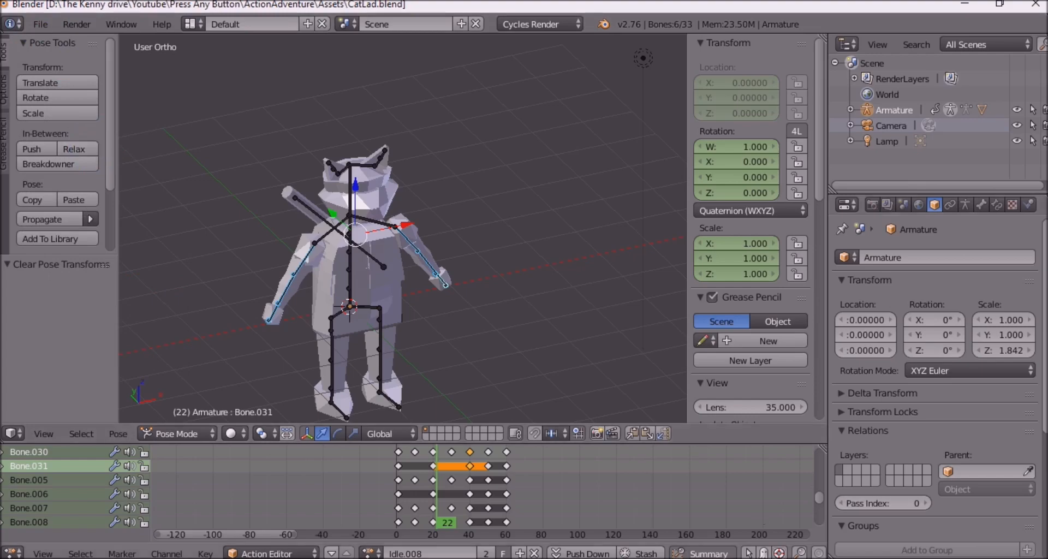
mouse_move(692, 558)
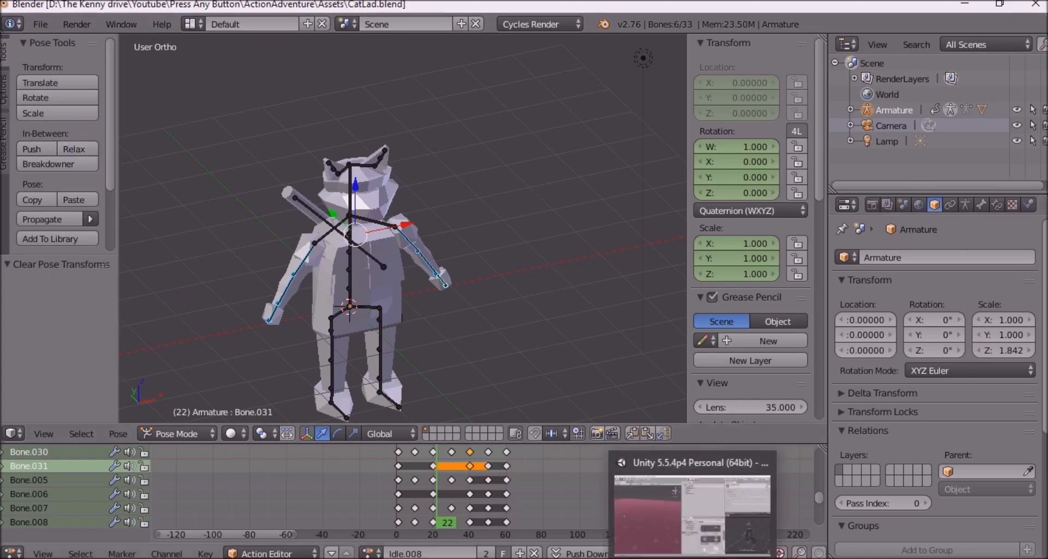
left_click(692, 516)
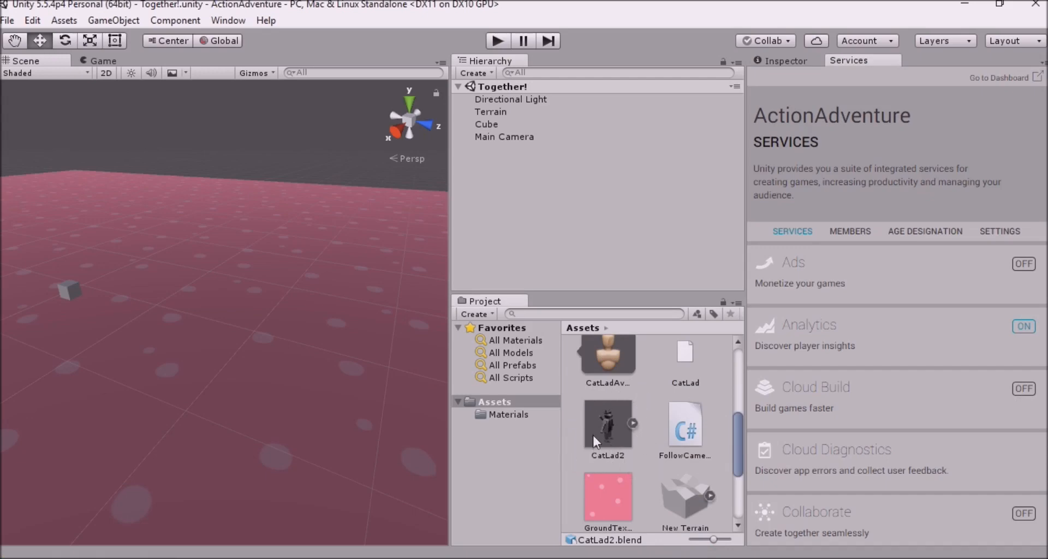
Expand the CatLad2 model asset, look through its contents and select the IdleReal animation clip.
left_click(632, 423)
scroll(640, 422, "down", 5)
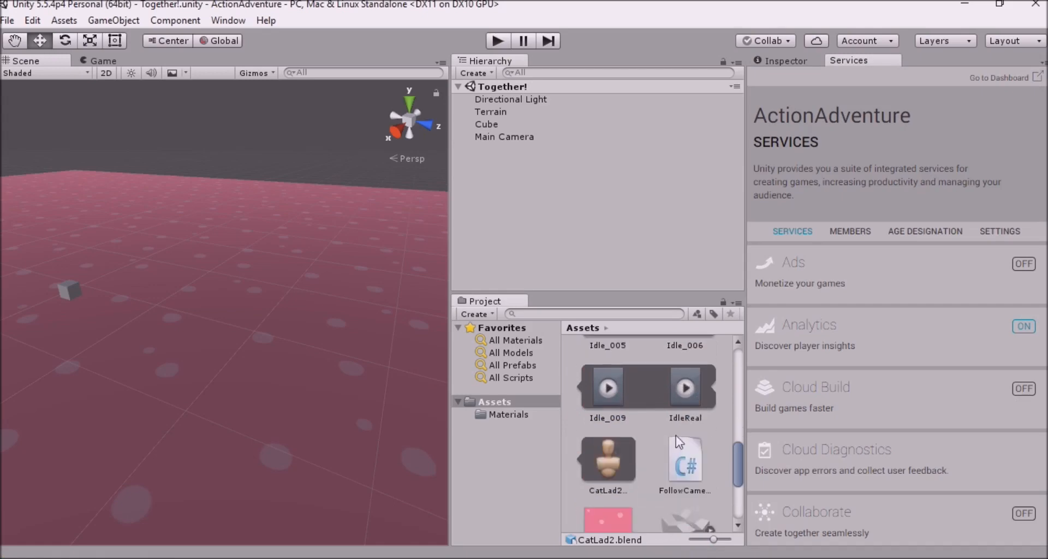
scroll(659, 432, "up", 3)
scroll(645, 438, "up", 3)
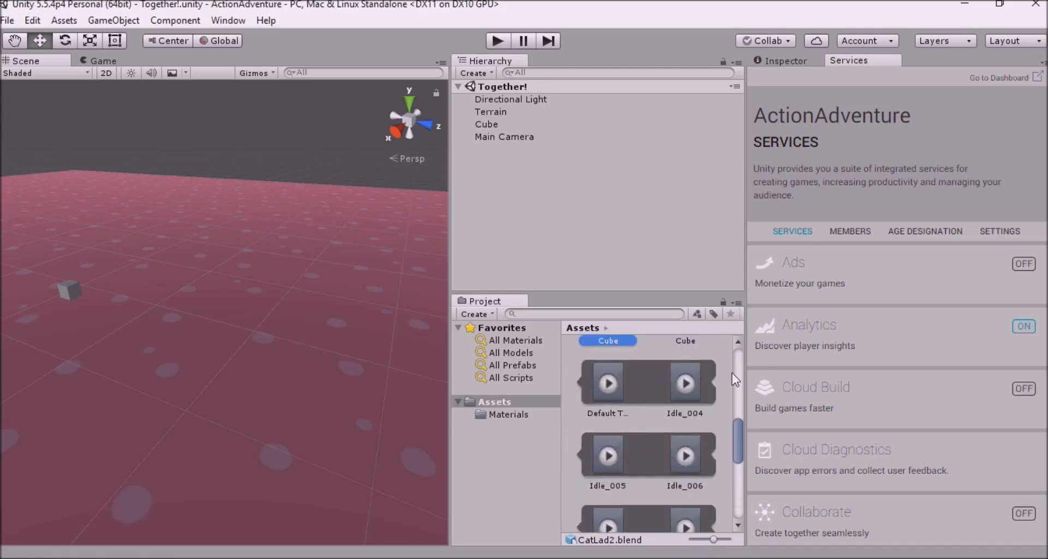
scroll(669, 388, "up", 3)
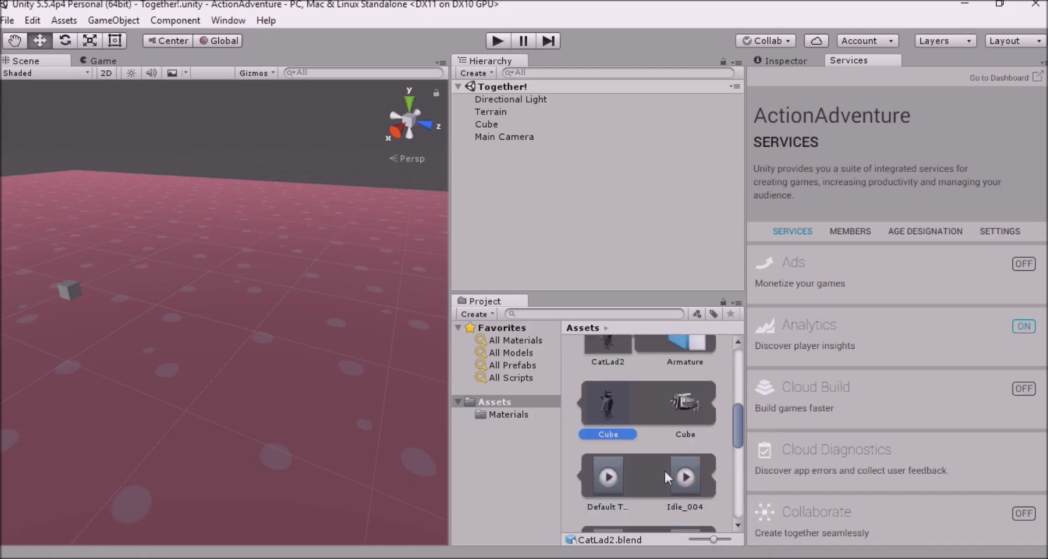
scroll(666, 477, "down", 3)
scroll(639, 470, "down", 2)
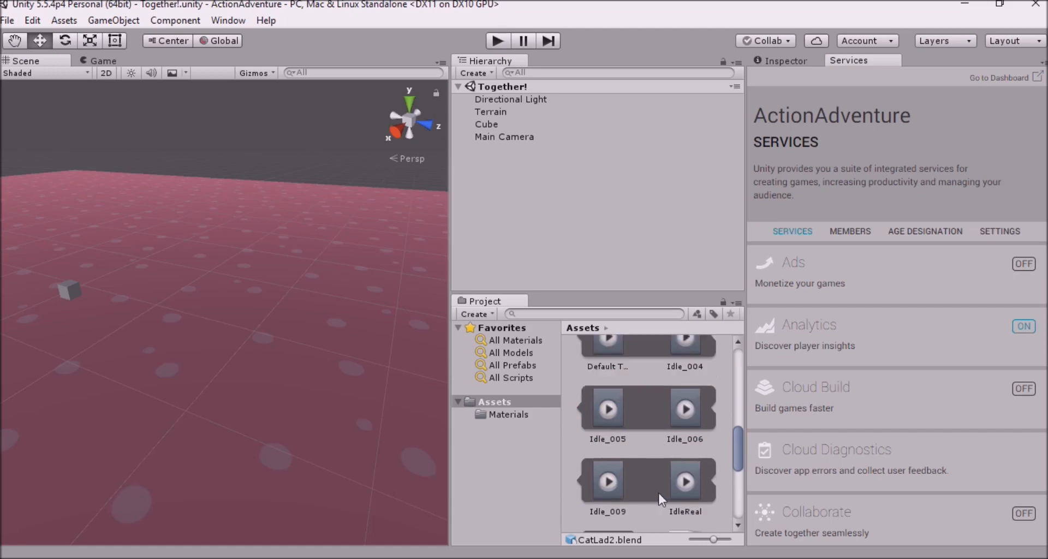
scroll(655, 421, "down", 2)
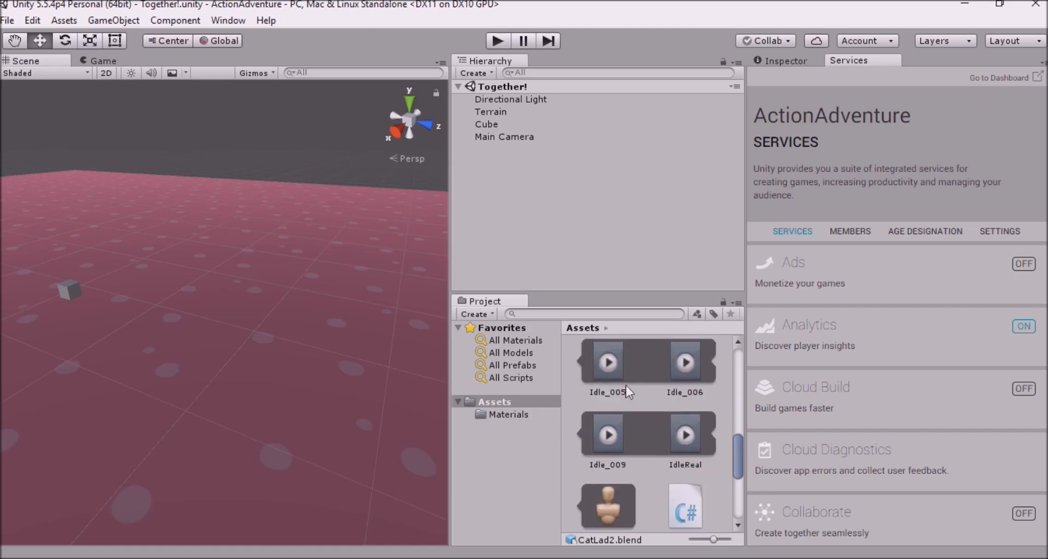
left_click(694, 437)
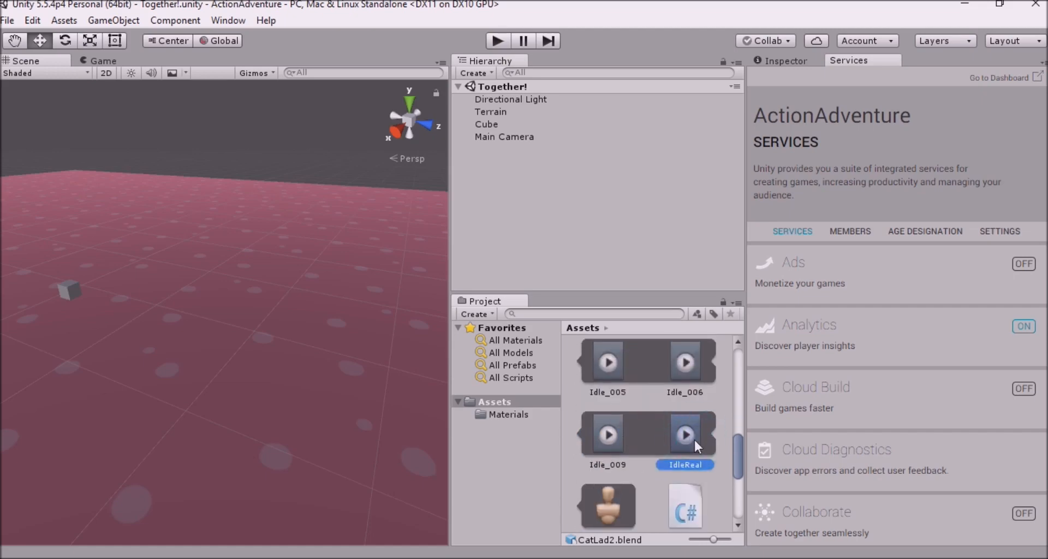
Show the IdleReal clip in the Inspector, enlarge its preview area and play the animation.
left_click(774, 57)
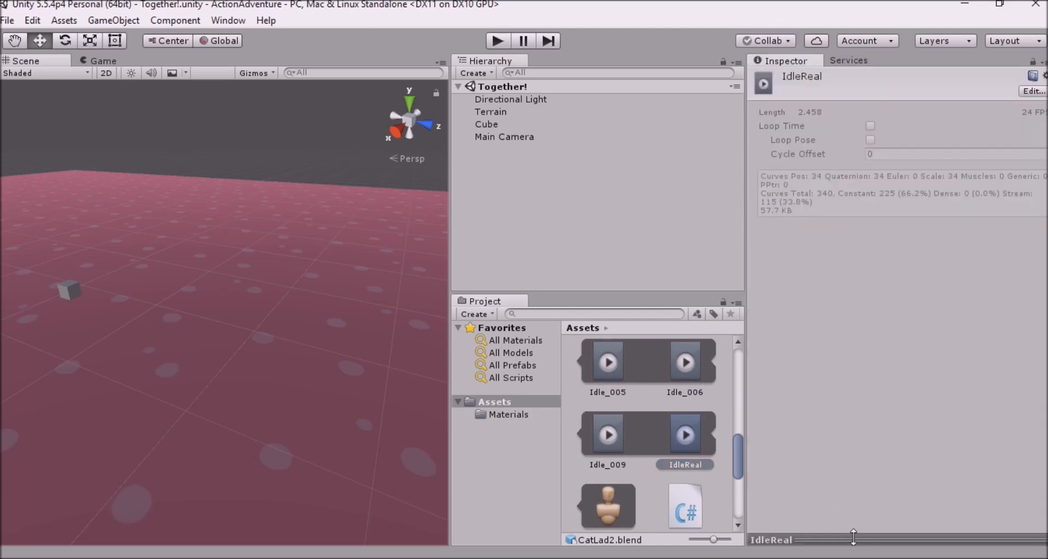
left_click_drag(865, 504, 877, 276)
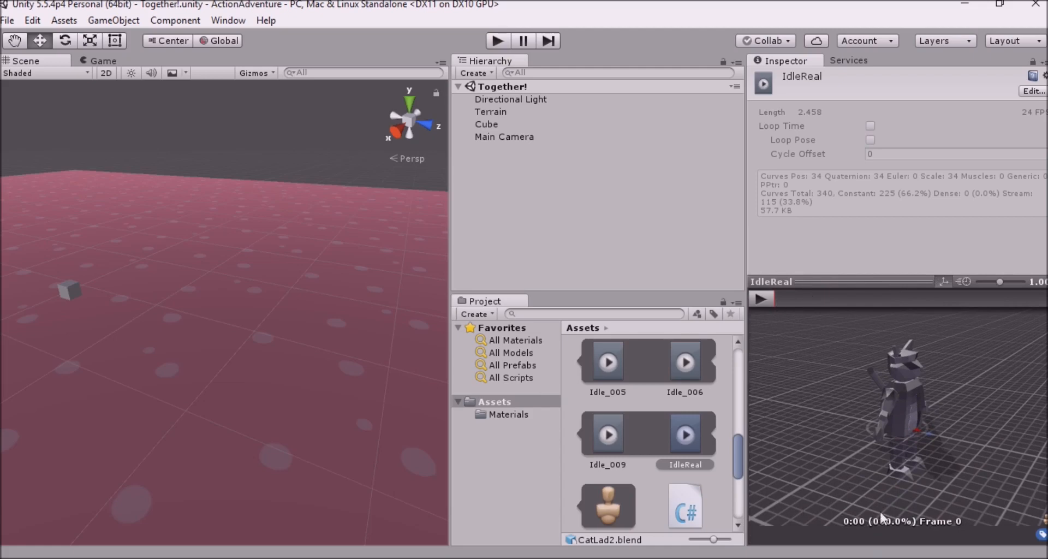
left_click(770, 299)
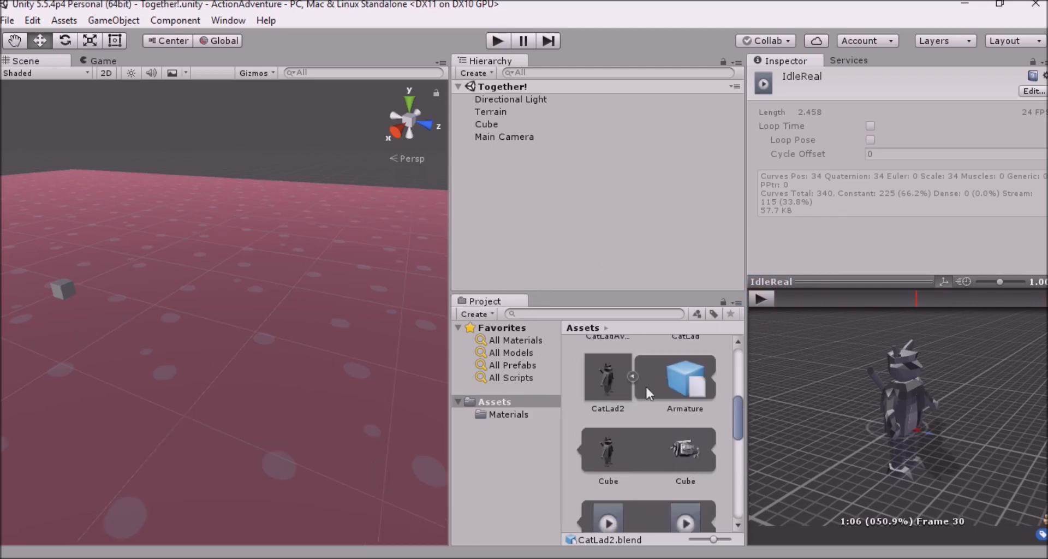
Add the CatLad2 model to the Together! scene, move it to about X 94.6, Y 3.1, Z 131.7 and check the Game view.
left_click_drag(683, 385, 503, 207)
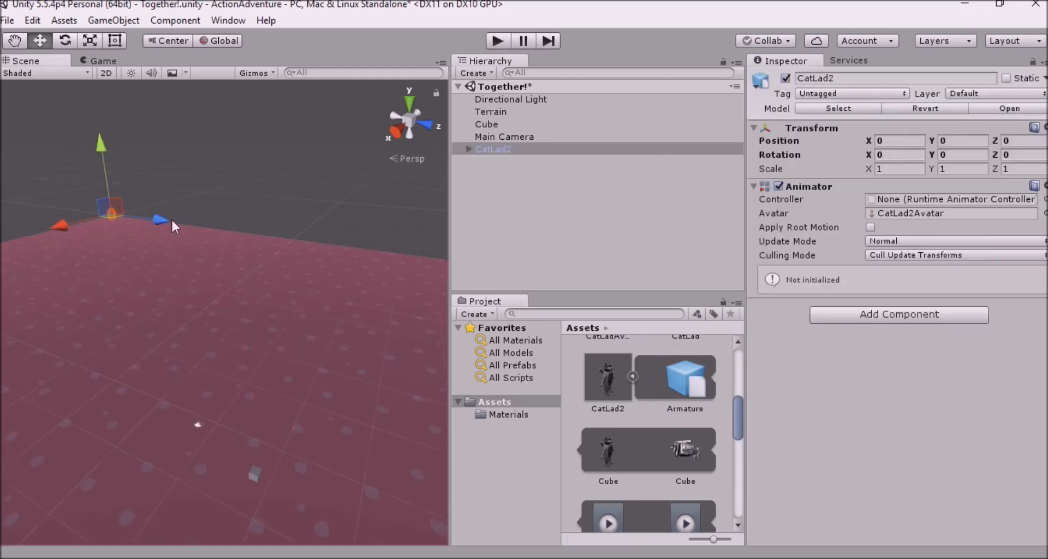
left_click_drag(180, 231, 313, 263)
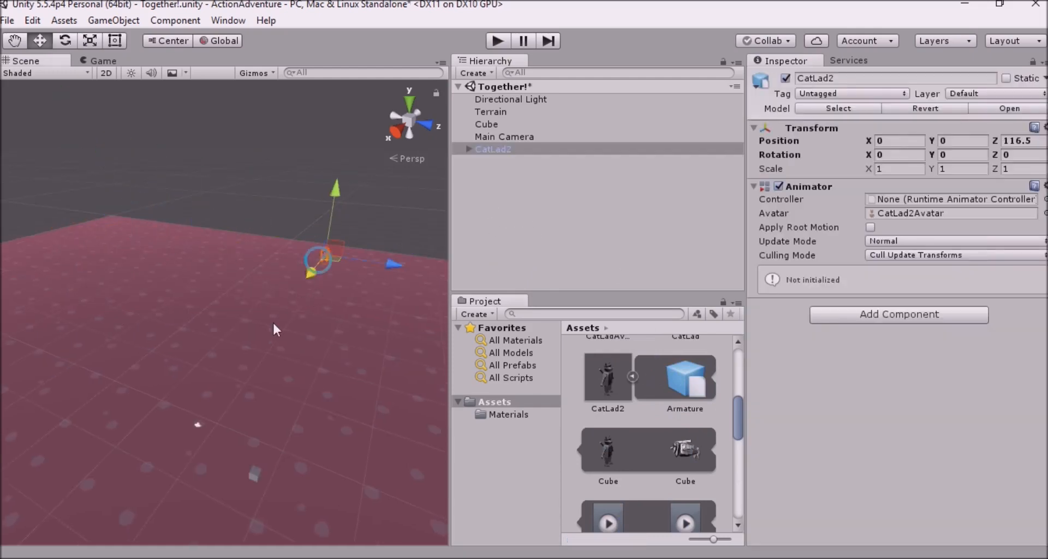
left_click_drag(256, 355, 290, 340)
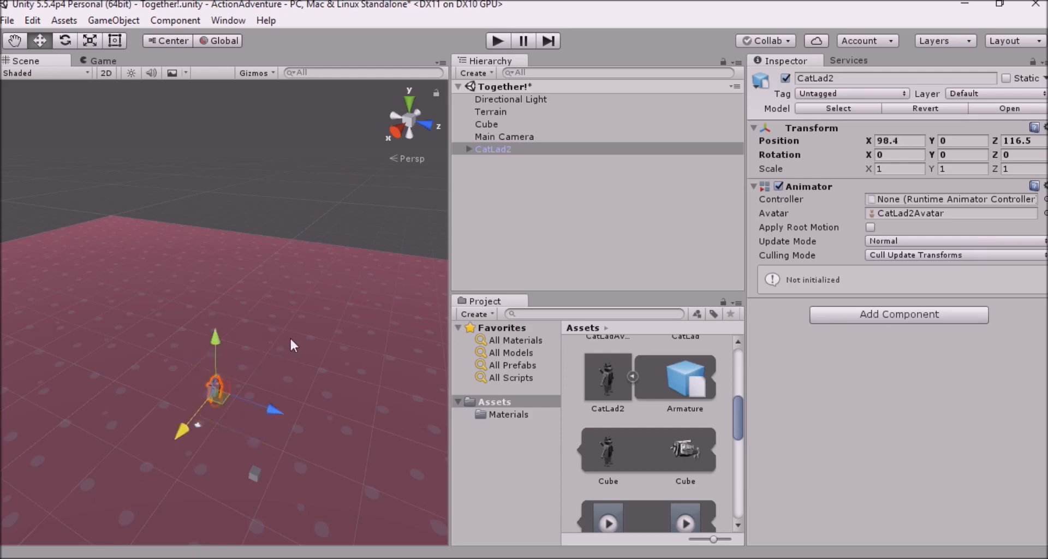
left_click_drag(266, 415, 350, 431)
left_click_drag(318, 383, 315, 363)
left_click(98, 63)
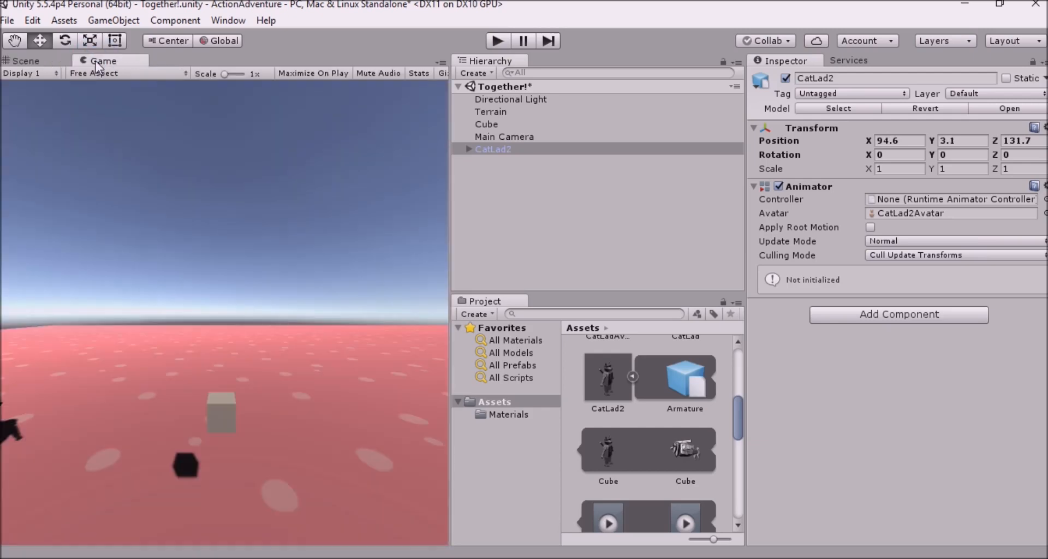
Reposition CatLad2 at about X 100.91, Z 138.04 and check its placement in the Game and Scene views.
left_click(33, 60)
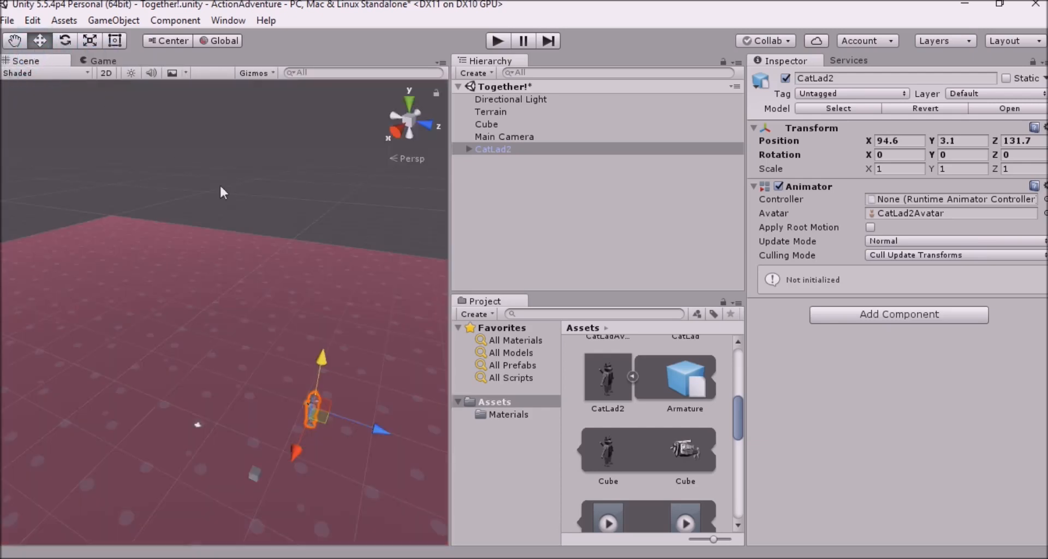
left_click_drag(294, 447, 288, 473)
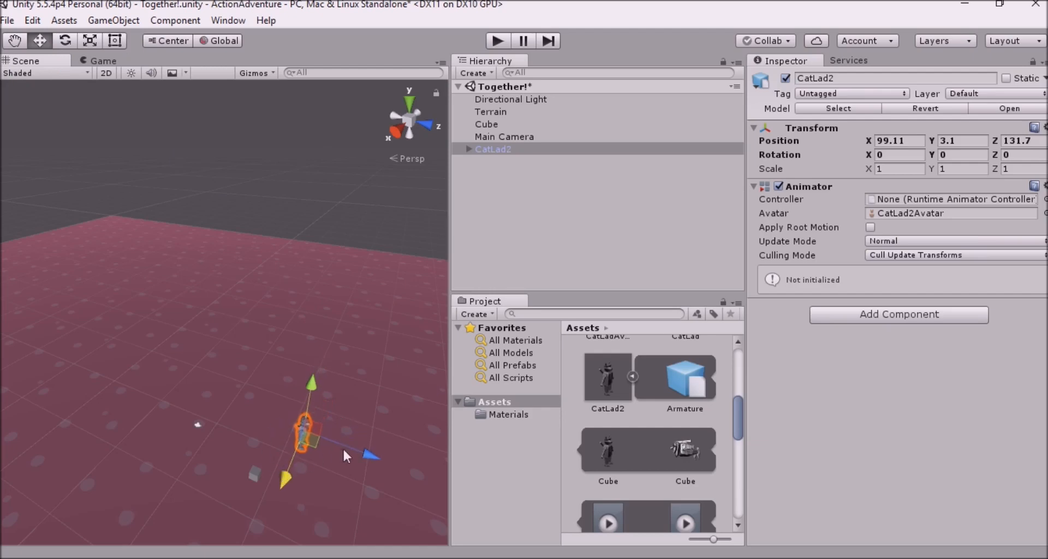
left_click_drag(404, 463, 415, 471)
left_click_drag(350, 509, 335, 516)
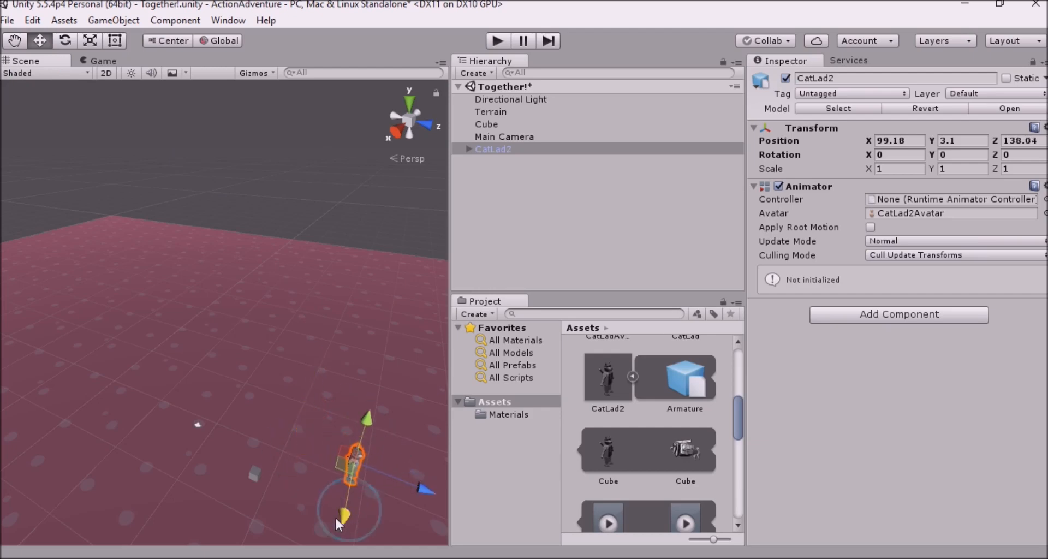
left_click(103, 61)
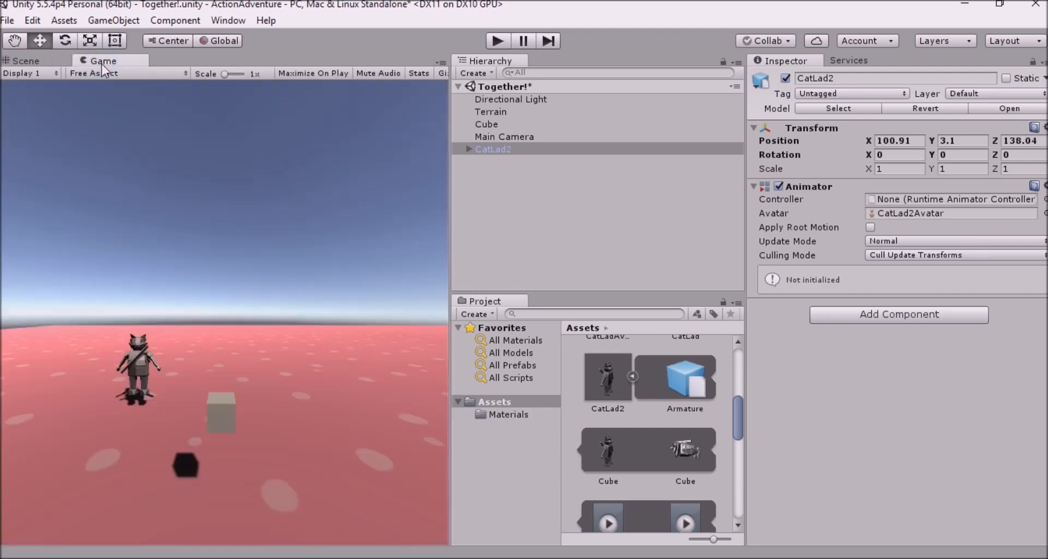
left_click(52, 59)
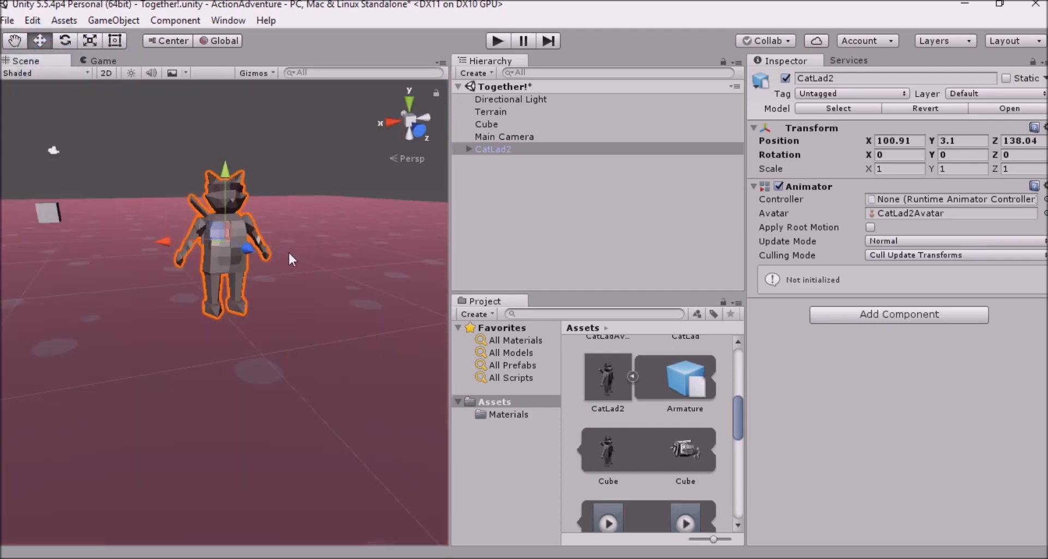
scroll(285, 248, "down", 5)
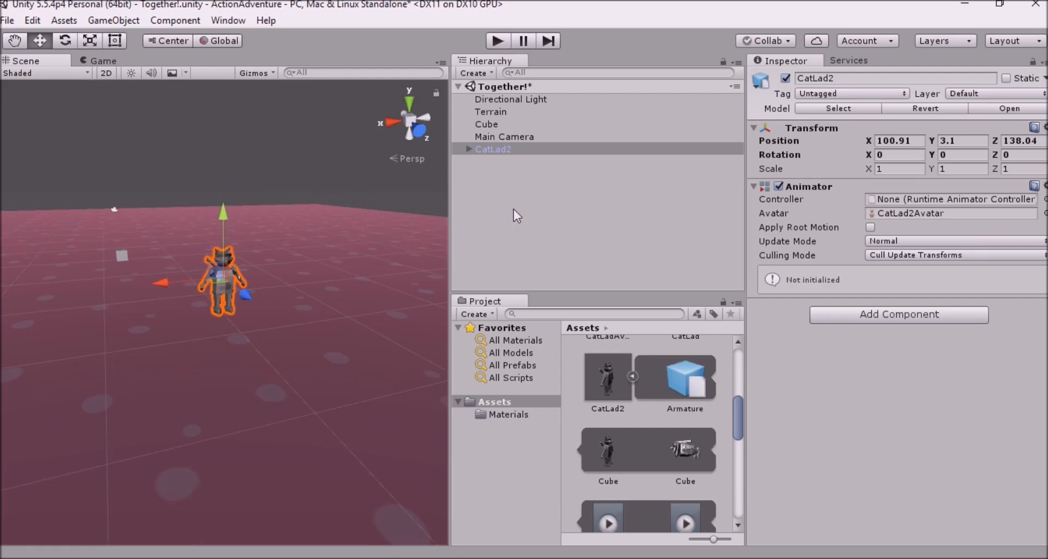
Create an Animator Controller named CatController in the Assets folder and assign it to CatLad2 in the scene.
left_click(513, 209)
scroll(647, 385, "up", 2)
scroll(633, 350, "down", 2)
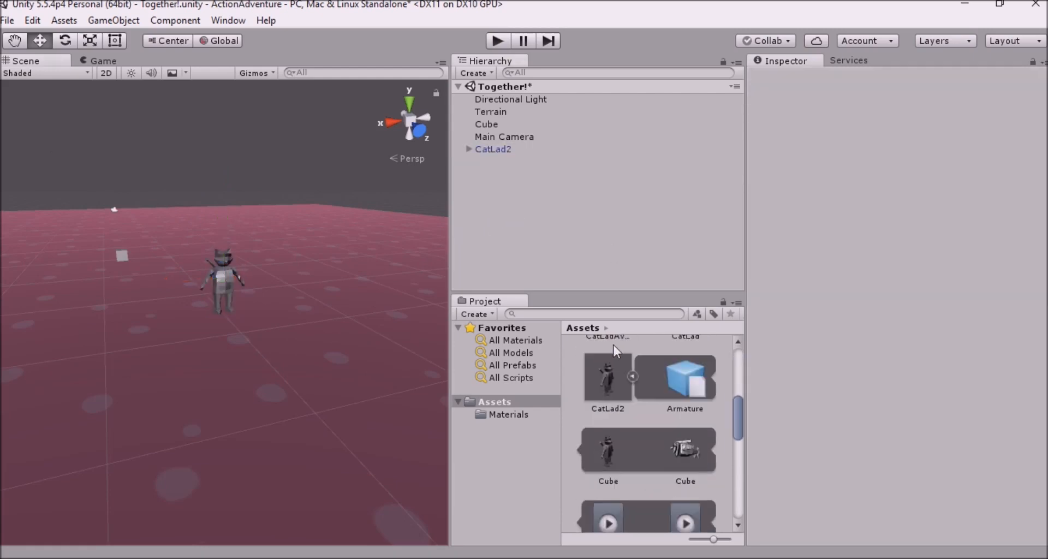
scroll(643, 368, "down", 5)
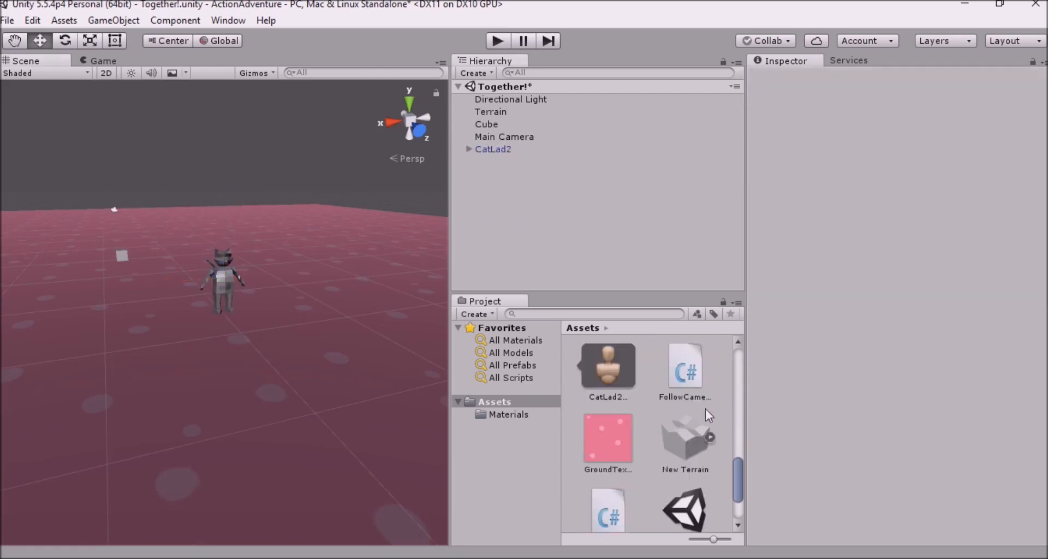
right_click(716, 405)
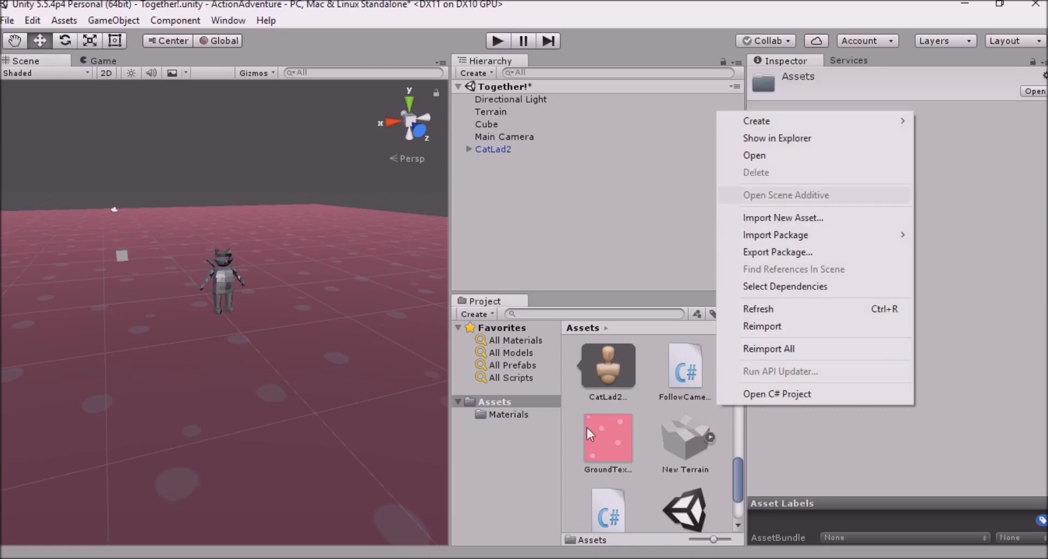
mouse_move(850, 123)
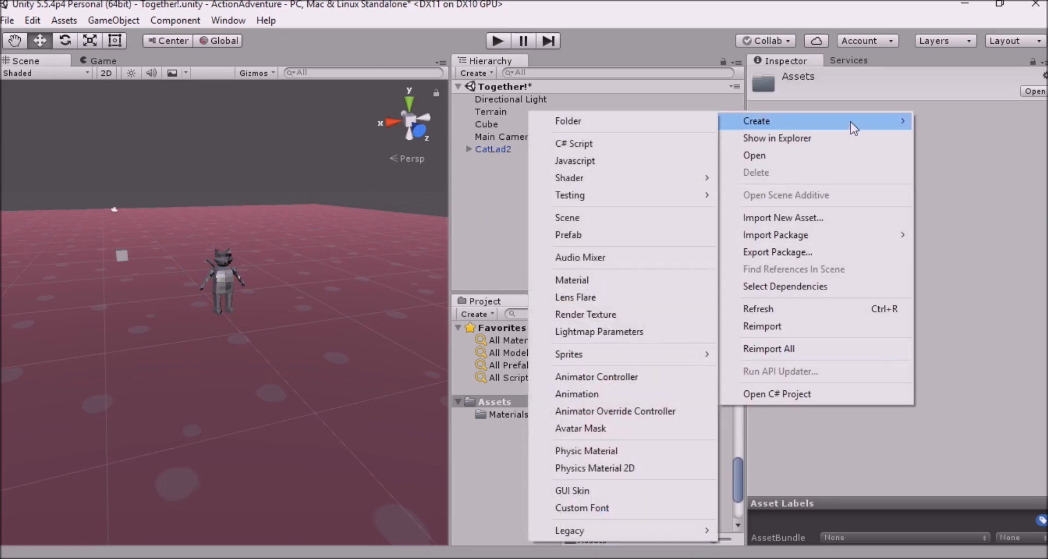
left_click(610, 377)
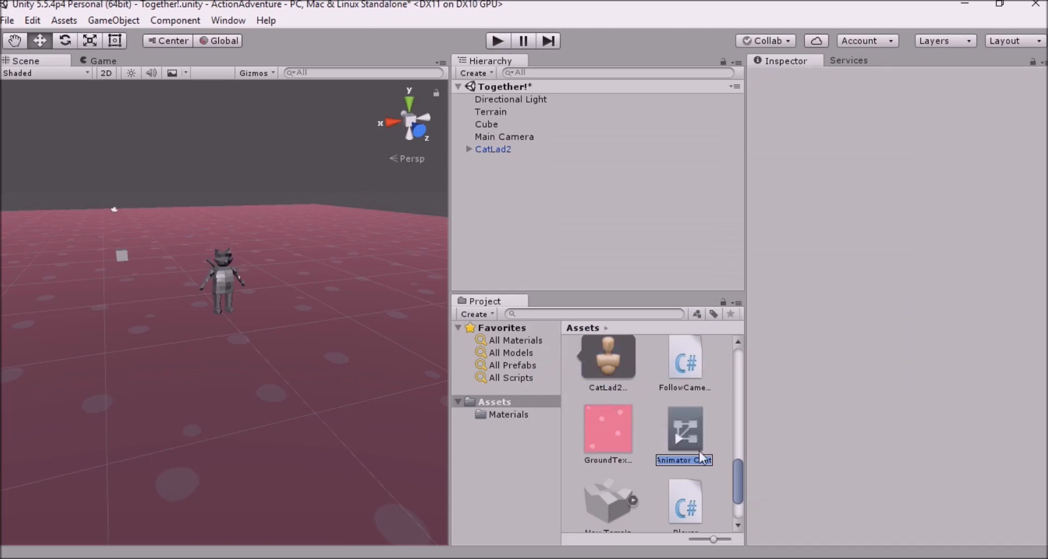
type("CatController")
key("Return")
left_click_drag(503, 149, 501, 149)
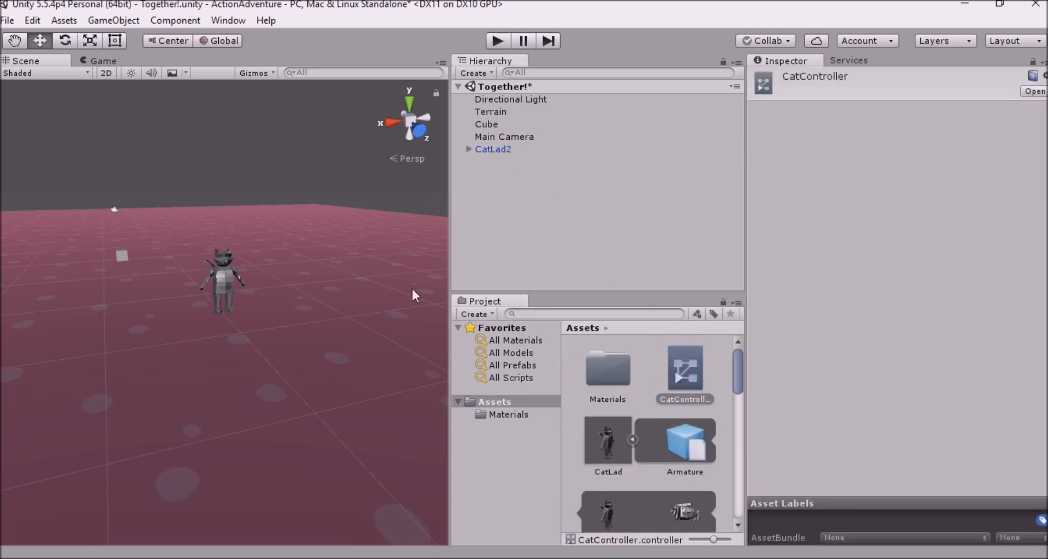
Open the Animator window, dock it below the Scene view and check the controller assigned to CatLad2.
left_click(224, 22)
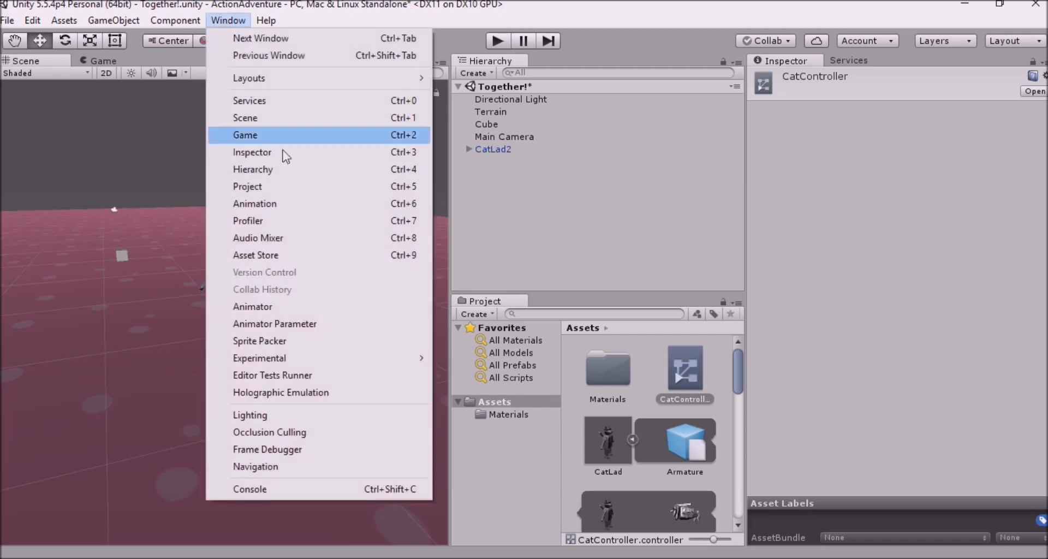
left_click(322, 307)
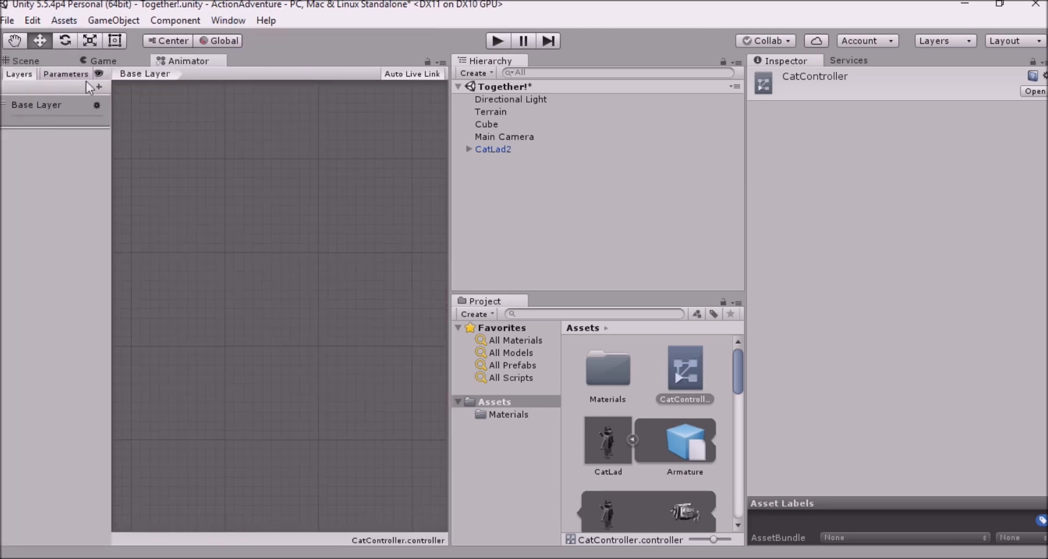
left_click_drag(188, 61, 105, 491)
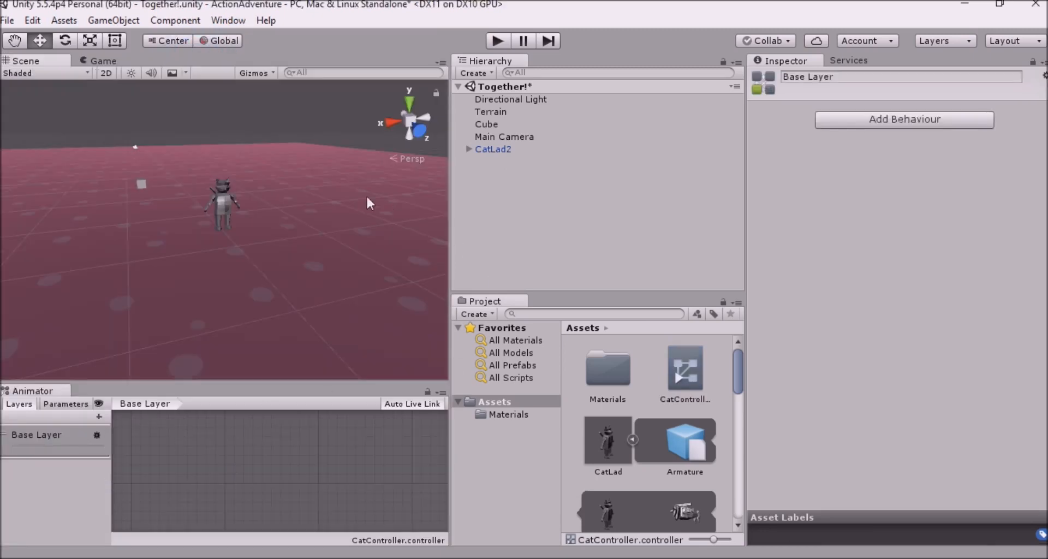
left_click(493, 149)
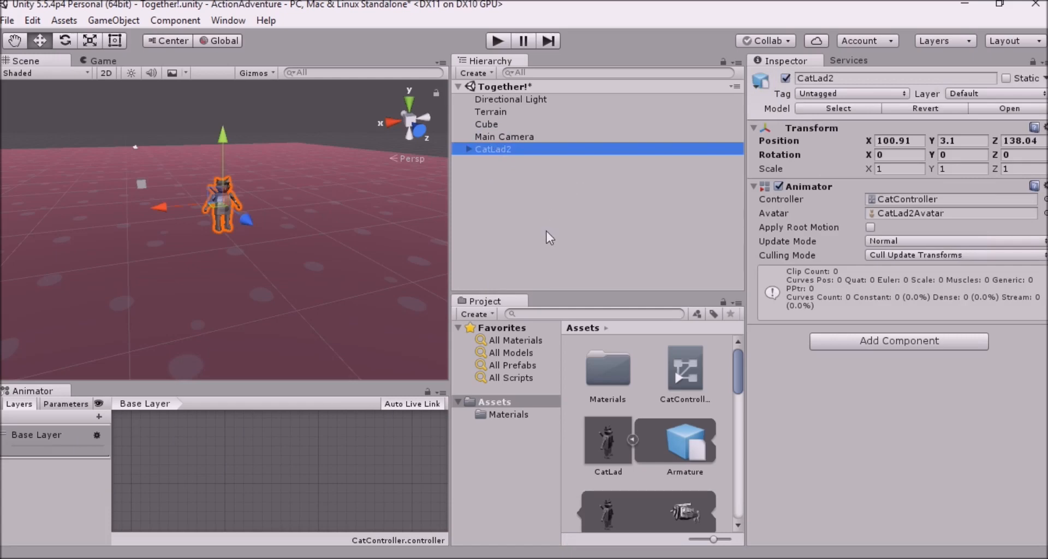
left_click(488, 202)
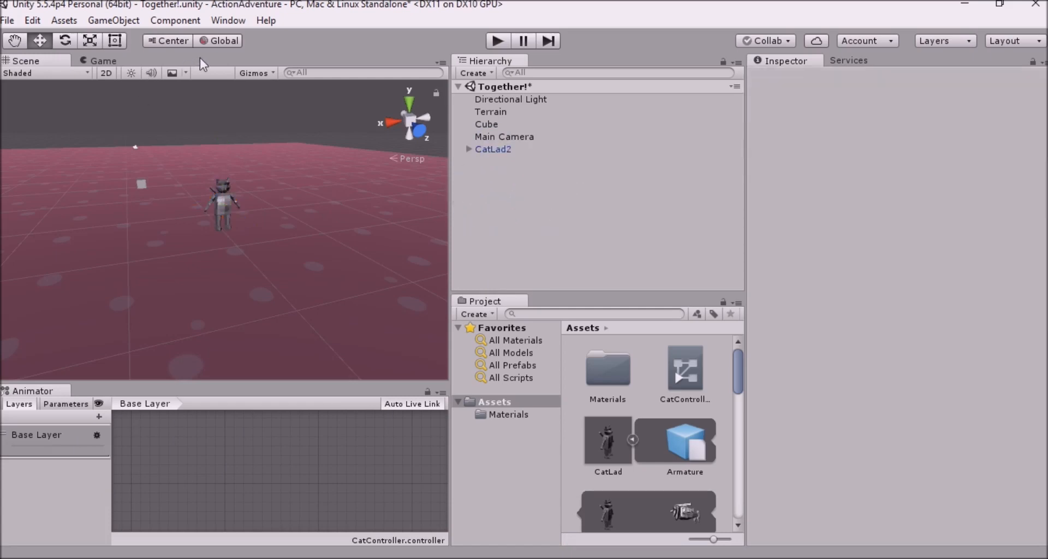
Open the Animation window, dock it beside the Animator and select CatLad2 as the object to animate.
left_click(230, 21)
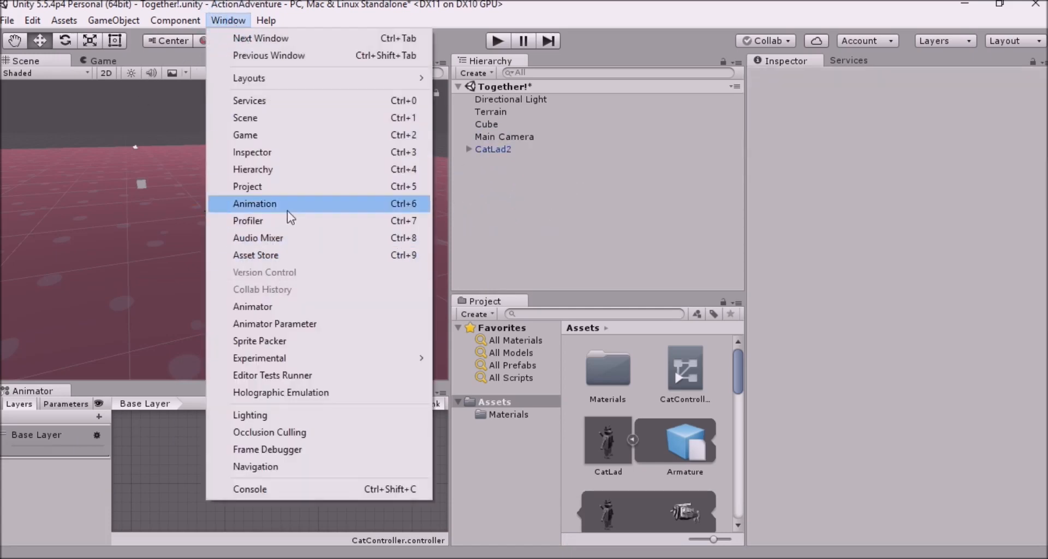
left_click(255, 204)
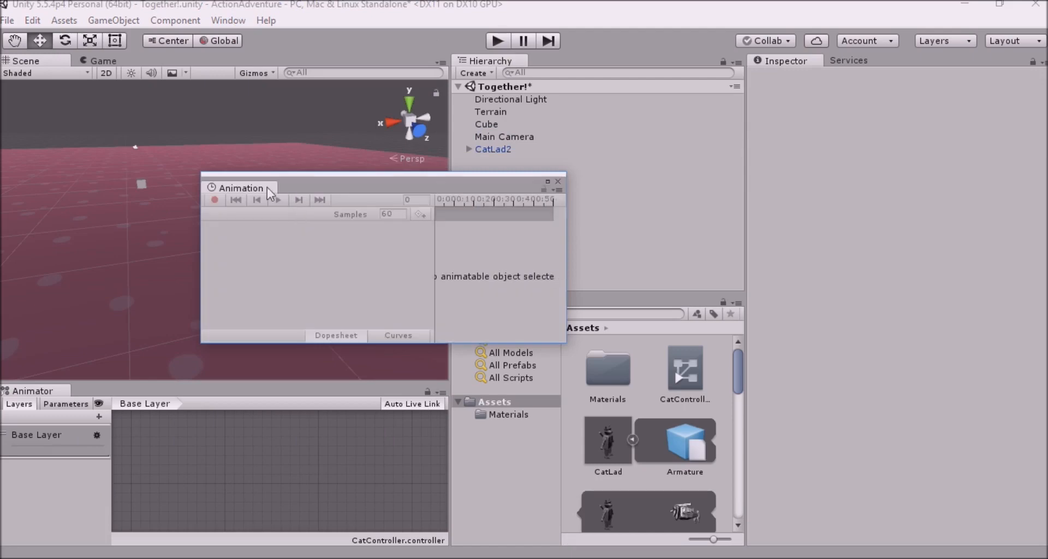
left_click_drag(221, 233, 8, 392)
left_click_drag(43, 65, 374, 477)
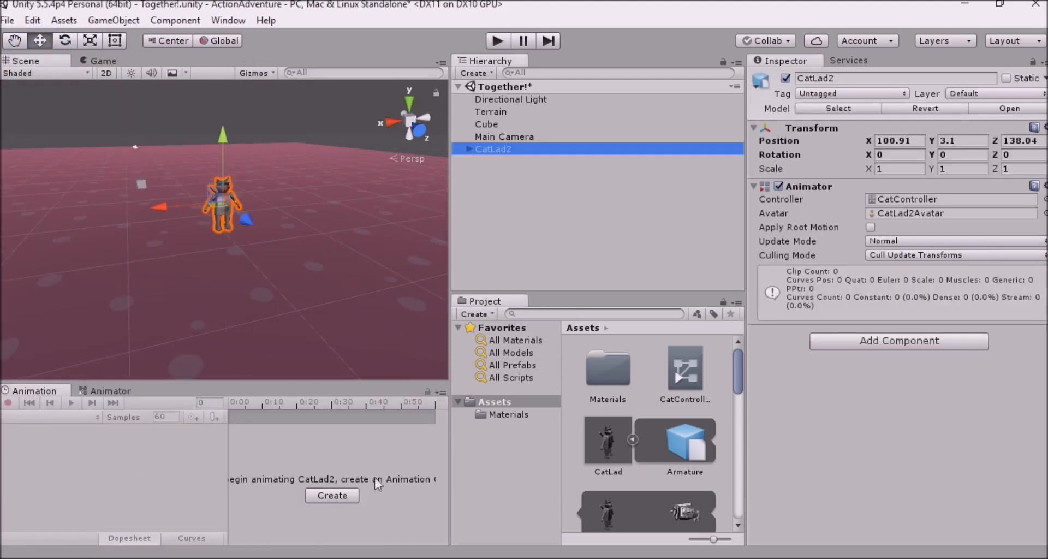
Find the IdleReal clip among the CatLad2 assets and add it as a state in CatController's Base Layer.
scroll(641, 425, "down", 3)
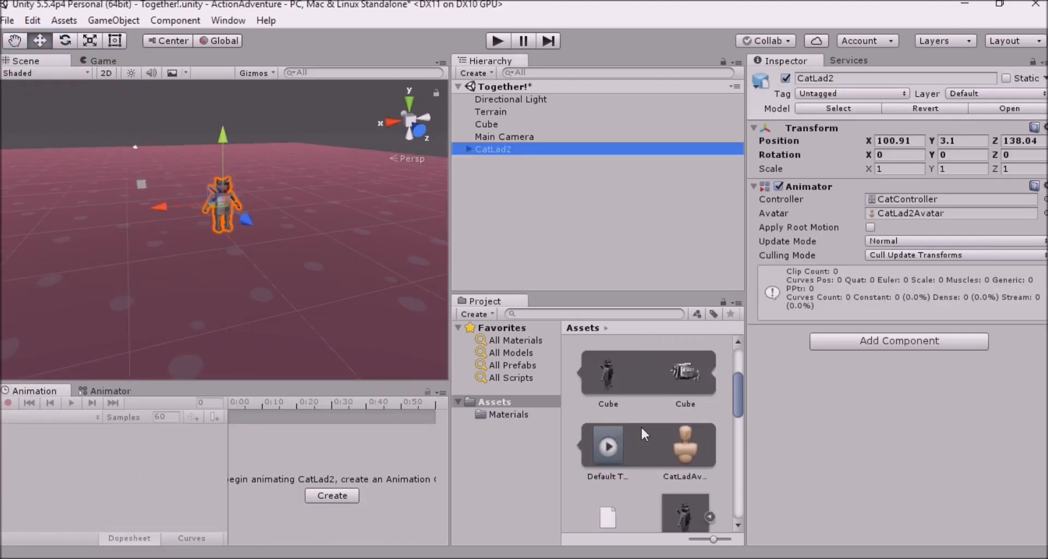
scroll(641, 428, "down", 2)
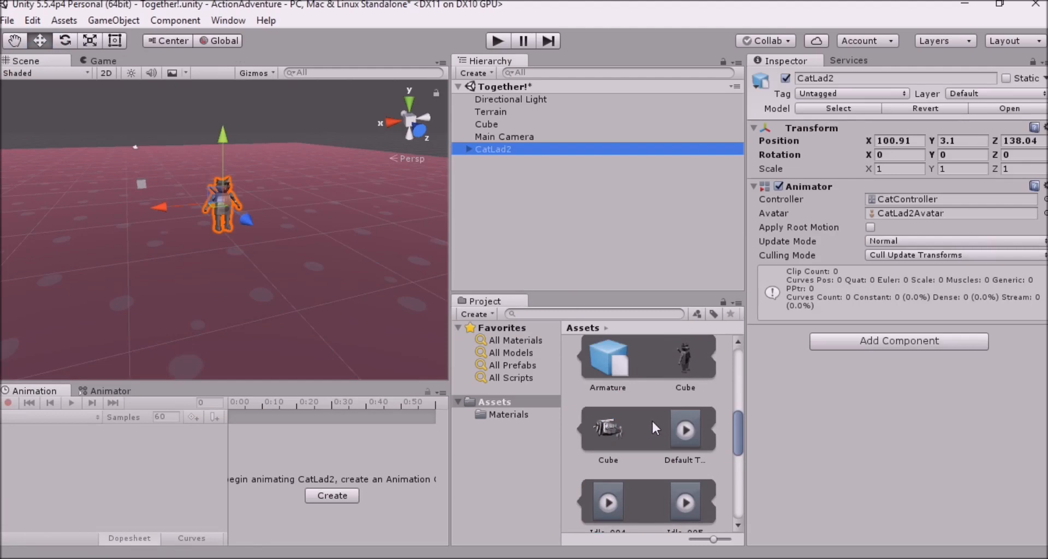
scroll(657, 423, "down", 1)
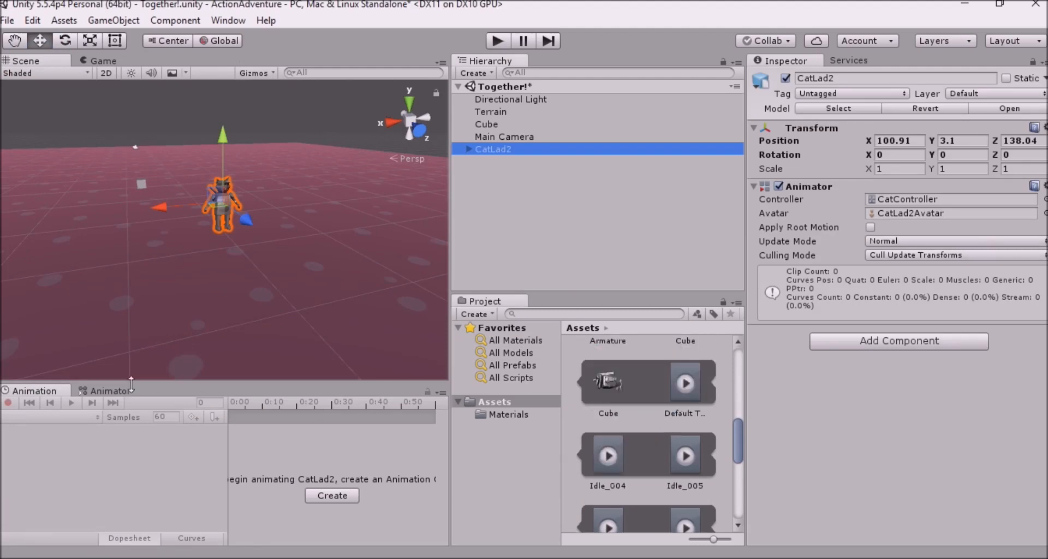
left_click(112, 391)
scroll(643, 454, "down", 1)
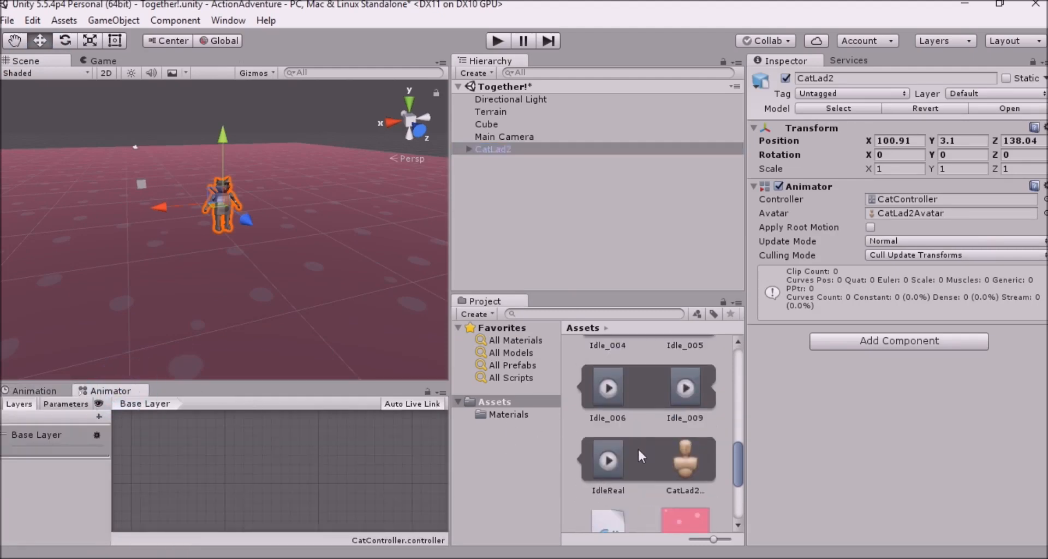
left_click(492, 150)
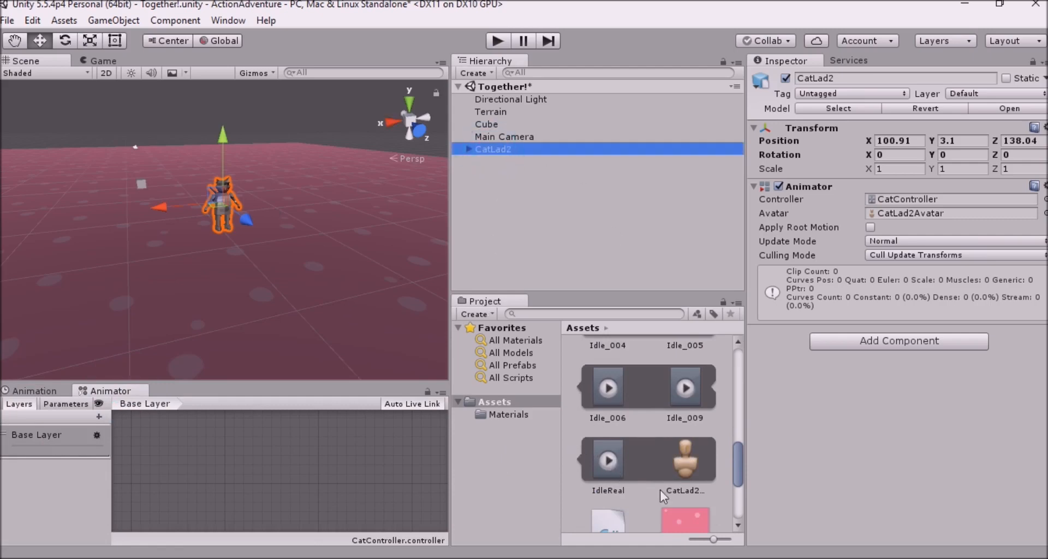
left_click_drag(615, 463, 286, 462)
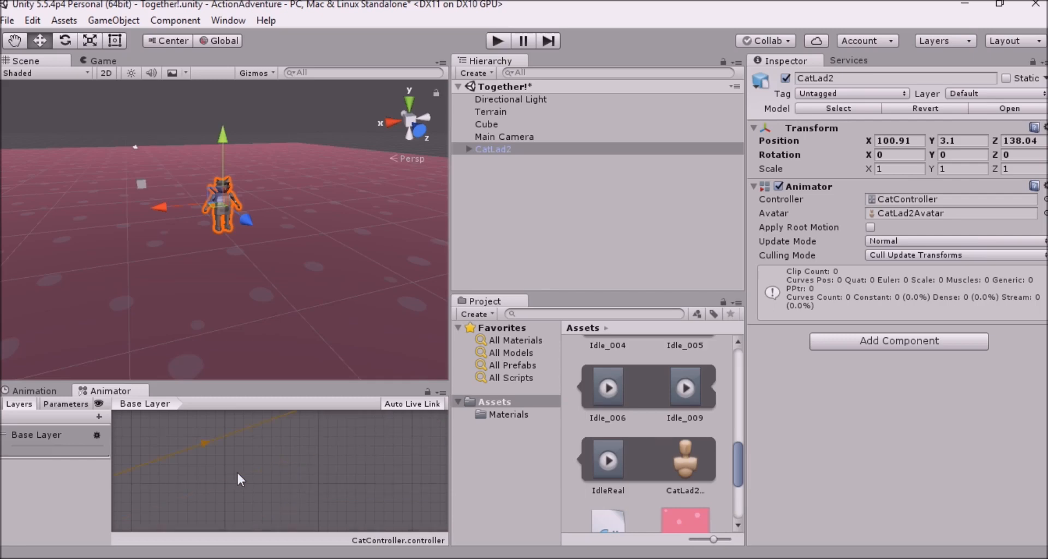
Bring the IdleReal state next to the Entry node and place it just below it in the Animator graph.
middle_click_drag(266, 473, 348, 467)
left_click_drag(404, 425, 296, 483)
middle_click_drag(360, 475, 426, 433)
left_click_drag(404, 440, 329, 486)
middle_click_drag(329, 487, 373, 414)
left_click_drag(339, 431, 222, 489)
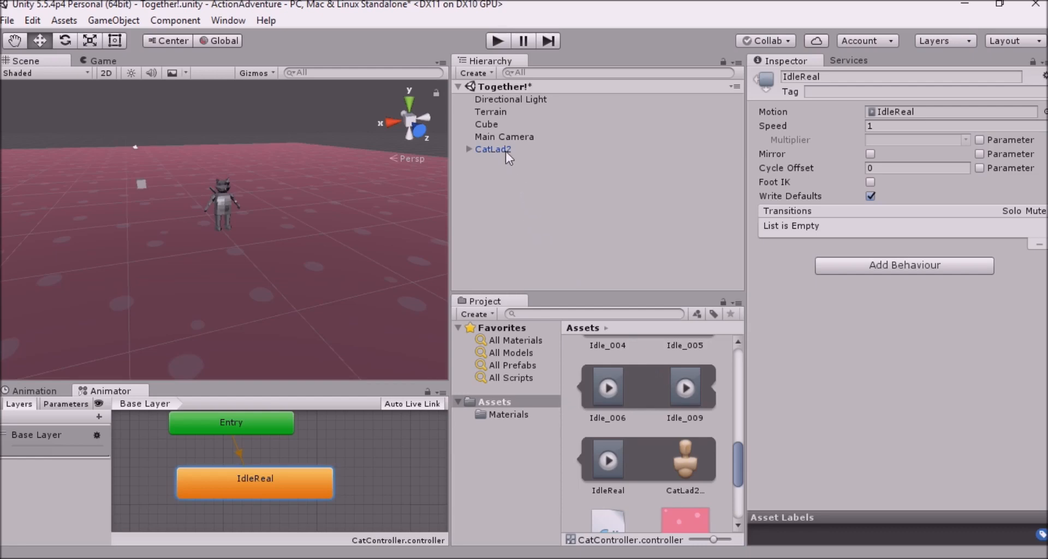
Preview the IdleReal clip in the Animation window and run the scene, moving around to watch CatLad2.
left_click(38, 391)
left_click(76, 403)
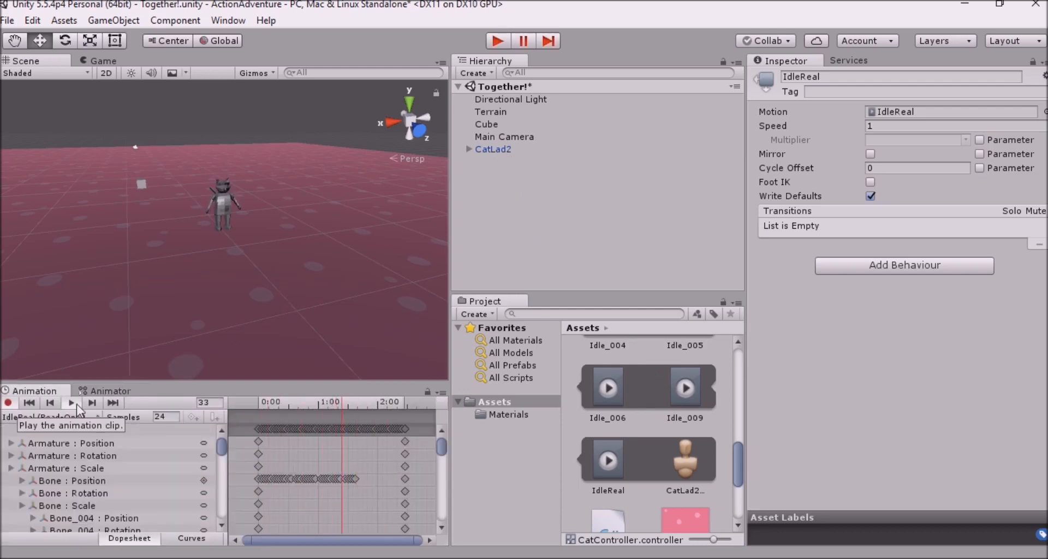
left_click(496, 41)
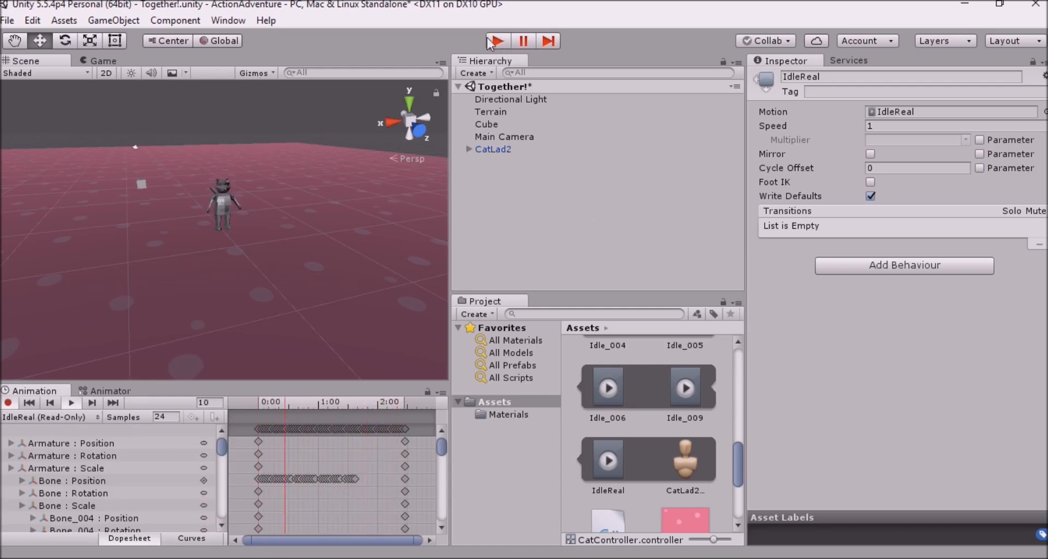
key("w")
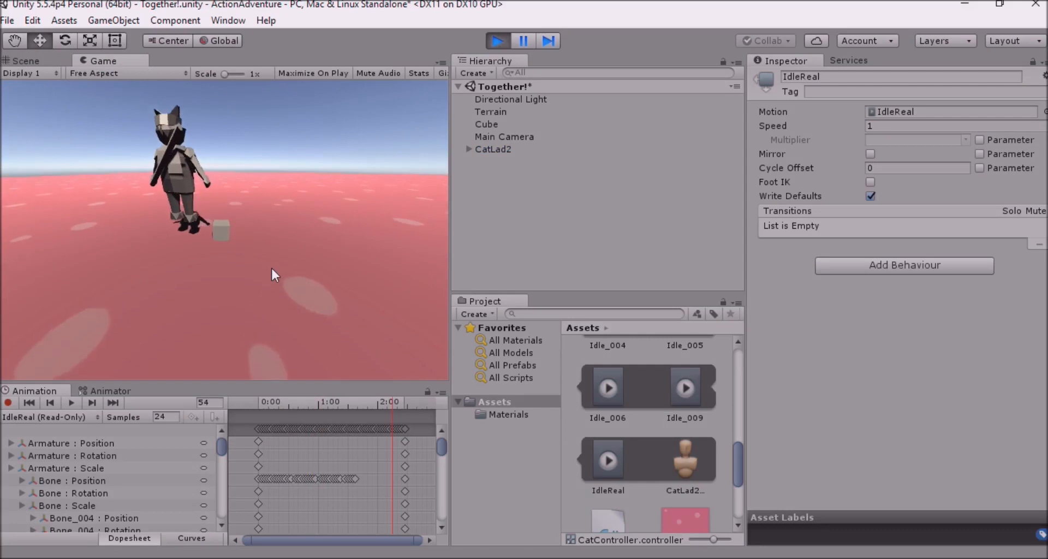
key("d")
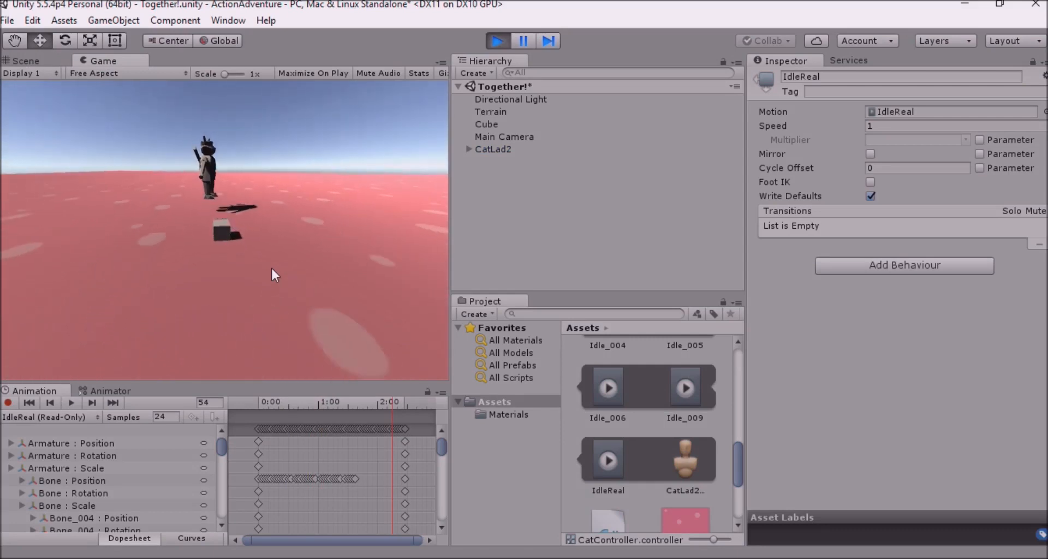
Check the IdleReal state's playback in the Animator while the scene runs and stop the scene.
left_click(105, 392)
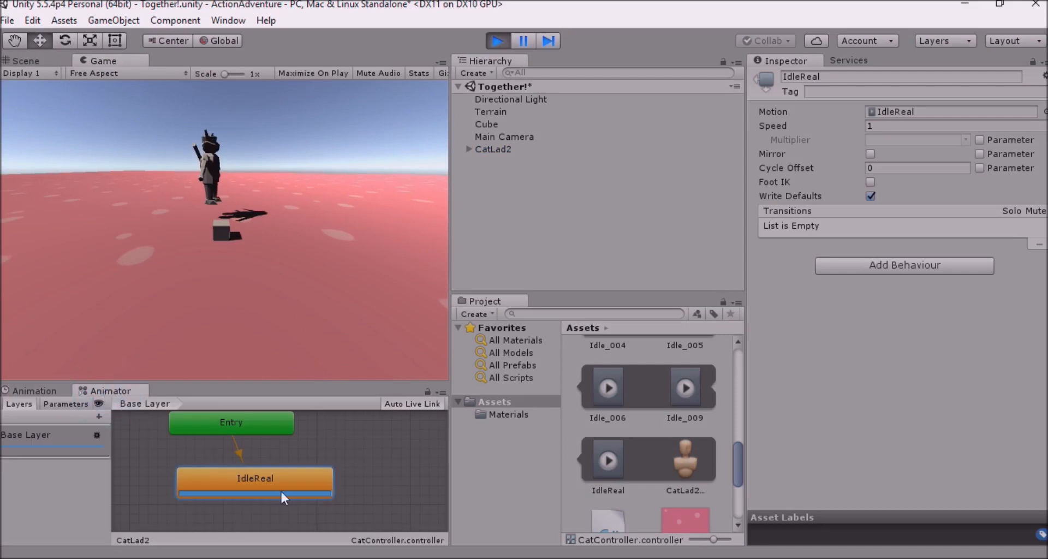
mouse_move(284, 485)
left_mouse_down()
mouse_move(292, 485)
mouse_move(271, 484)
left_mouse_up()
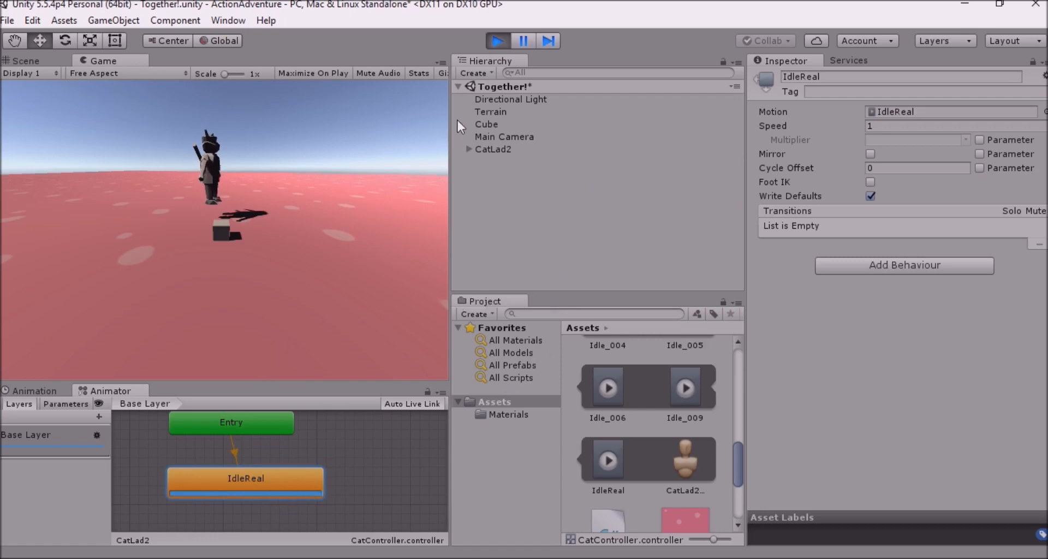
left_click(495, 41)
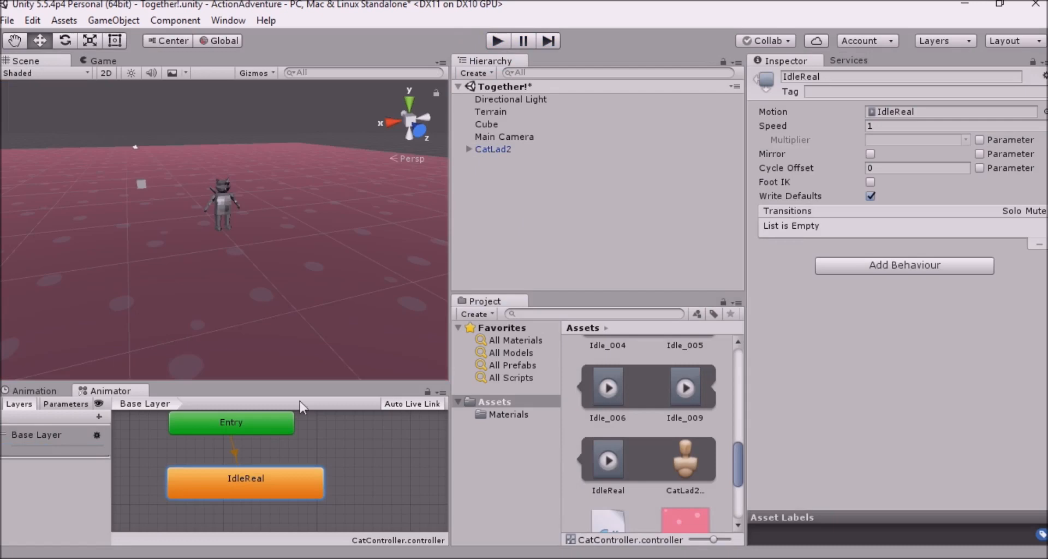
Enable Loop Time for the Default Take and IdleReal clips in CatLad2's animation import settings and apply the changes.
left_click(600, 461)
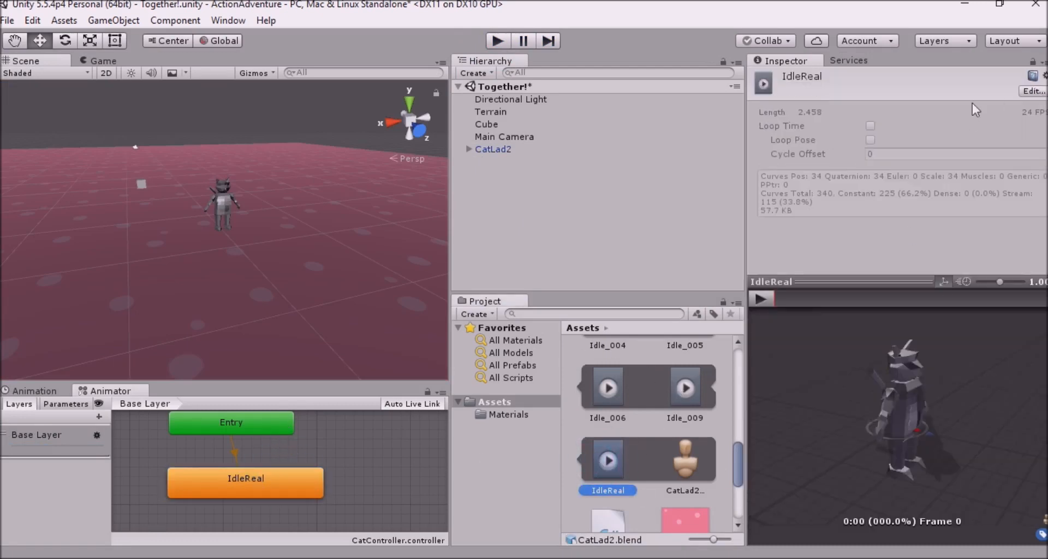
left_click(1032, 91)
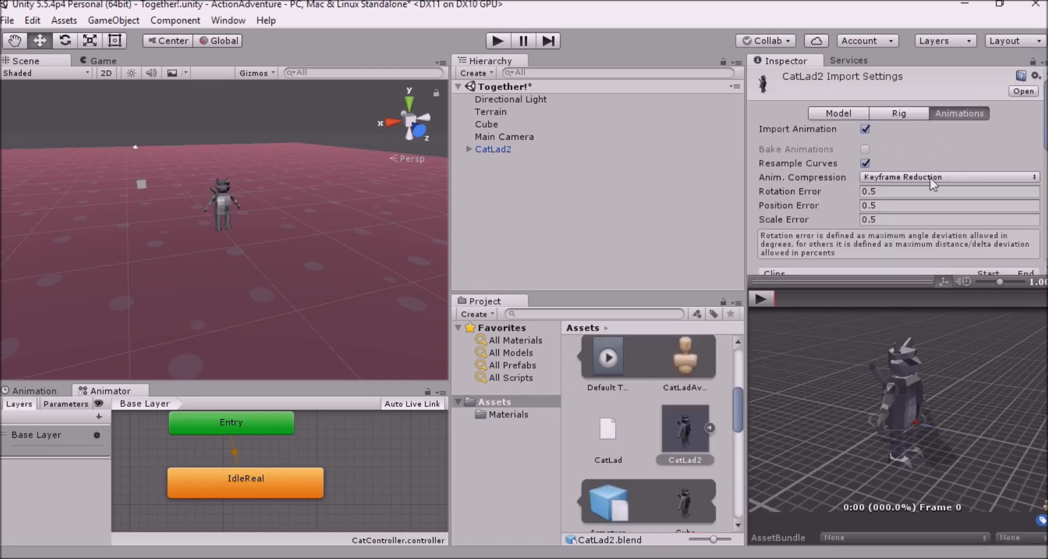
scroll(895, 195, "down", 8)
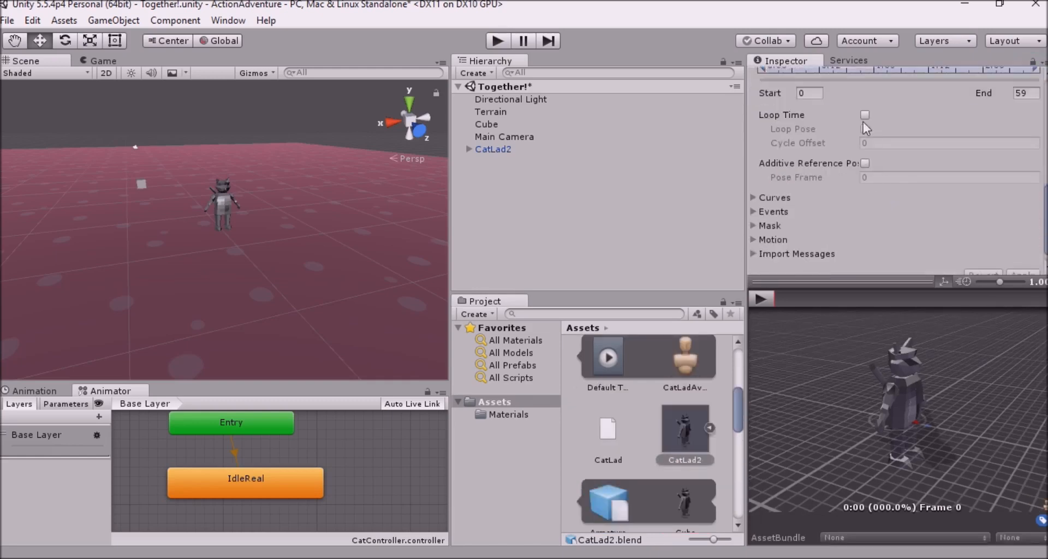
left_click(864, 116)
scroll(909, 119, "up", 10)
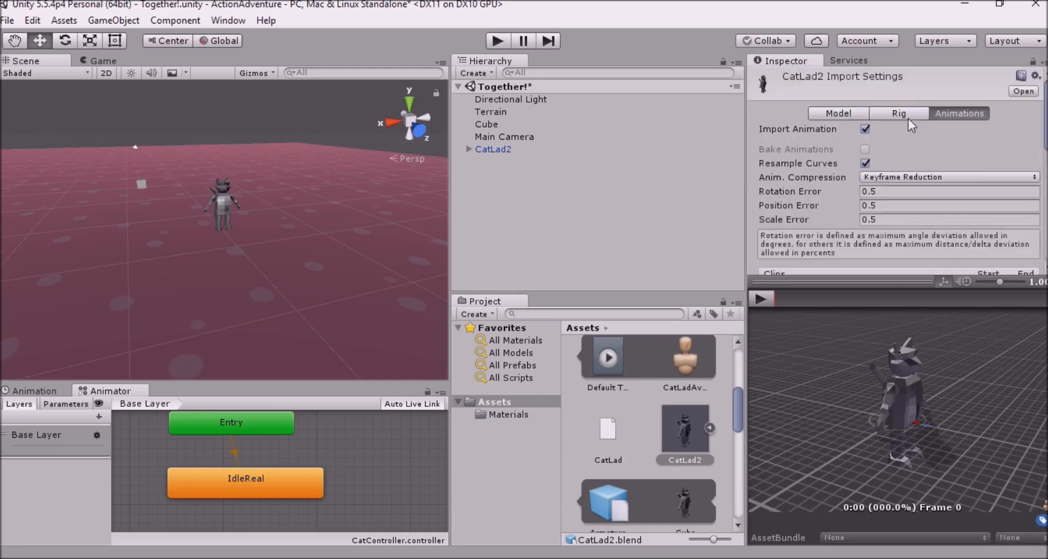
scroll(909, 119, "down", 8)
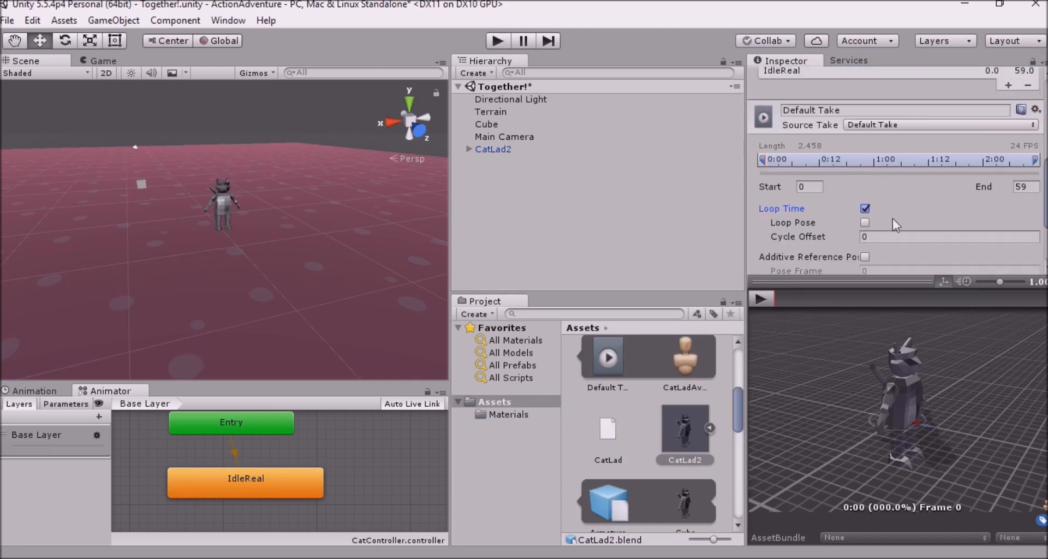
scroll(939, 210, "down", 3)
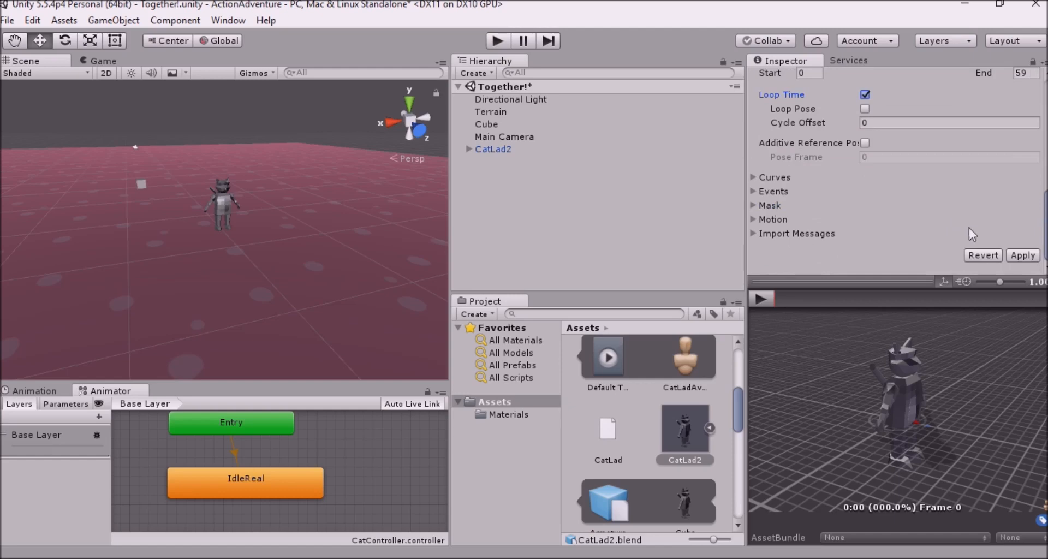
left_click(1025, 257)
Run the scene again and move around CatLad2 to check whether the IdleReal animation loops.
left_click(496, 41)
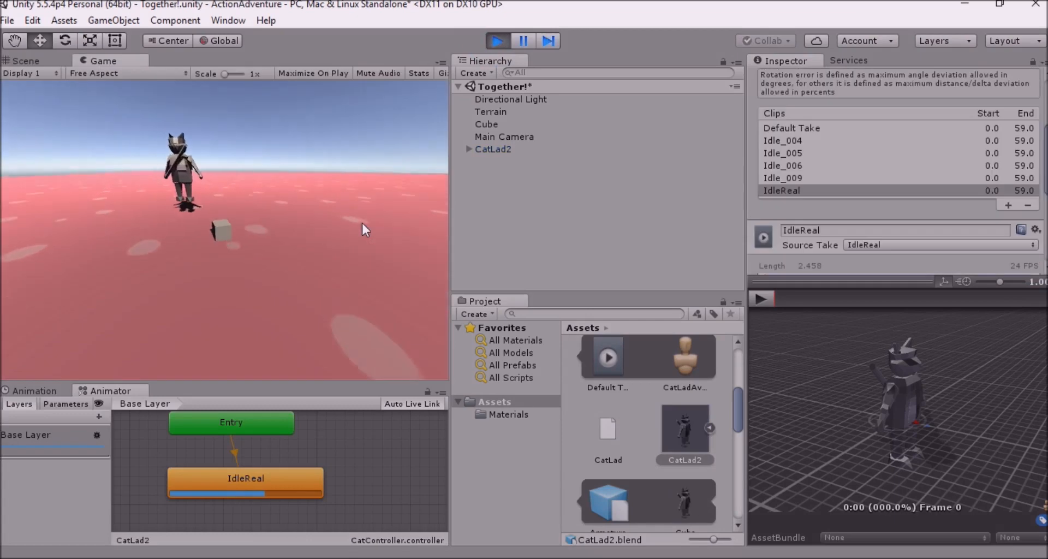
key("w")
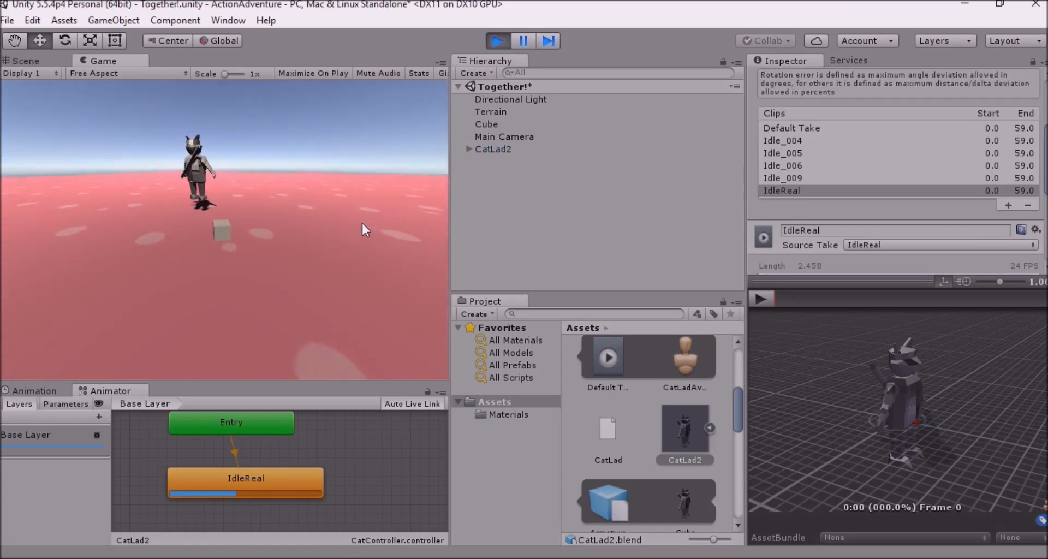
key("a")
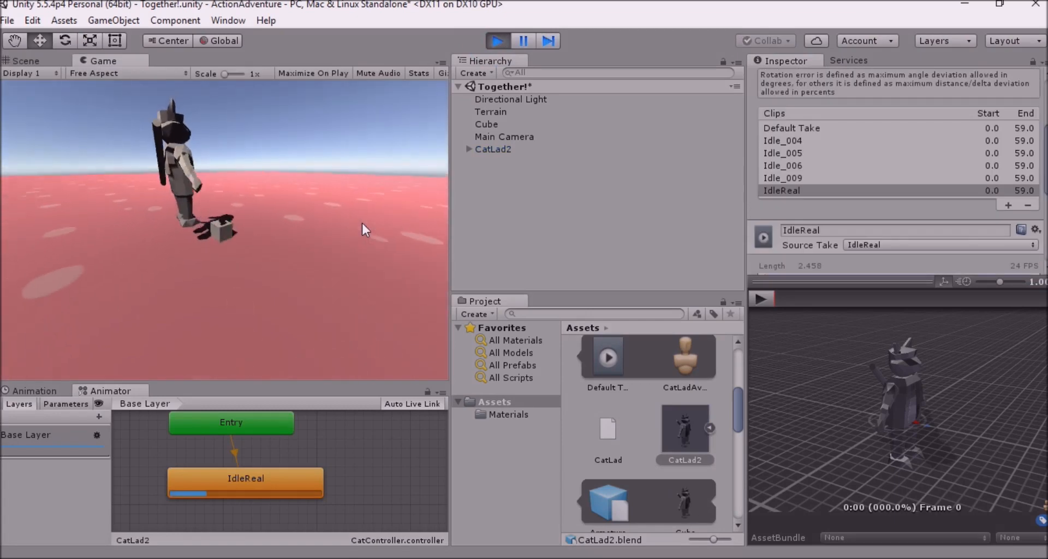
key("a")
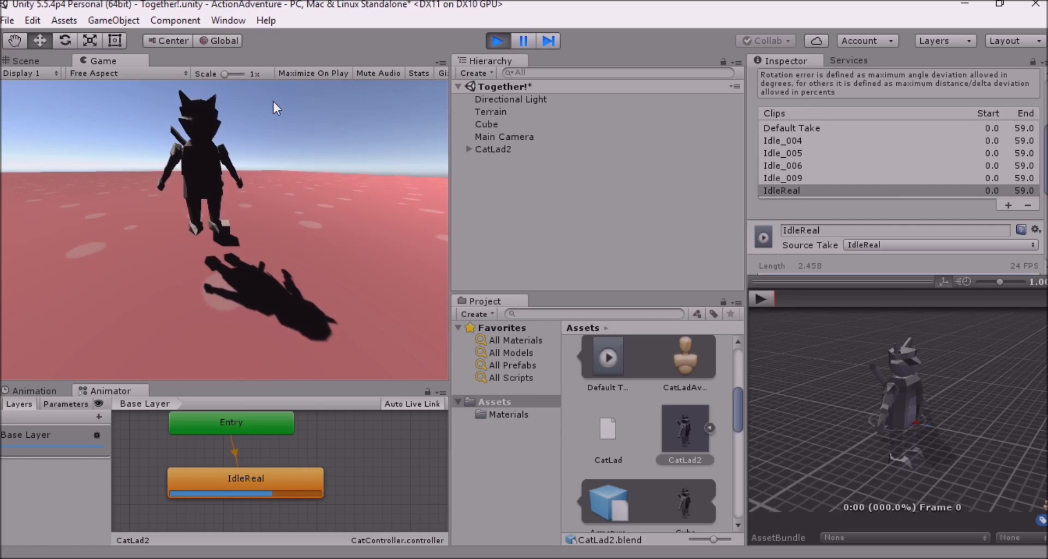
key("s")
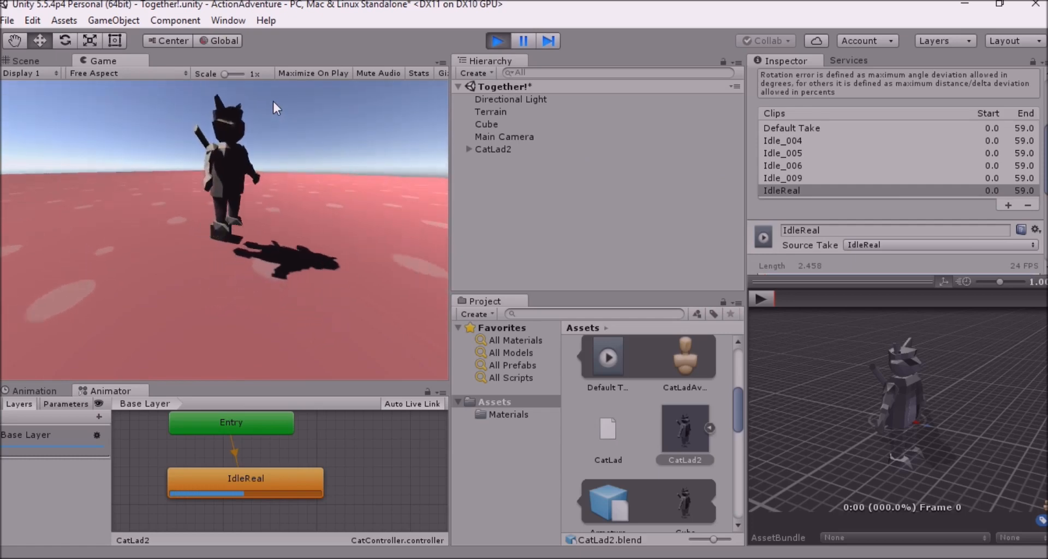
key("w")
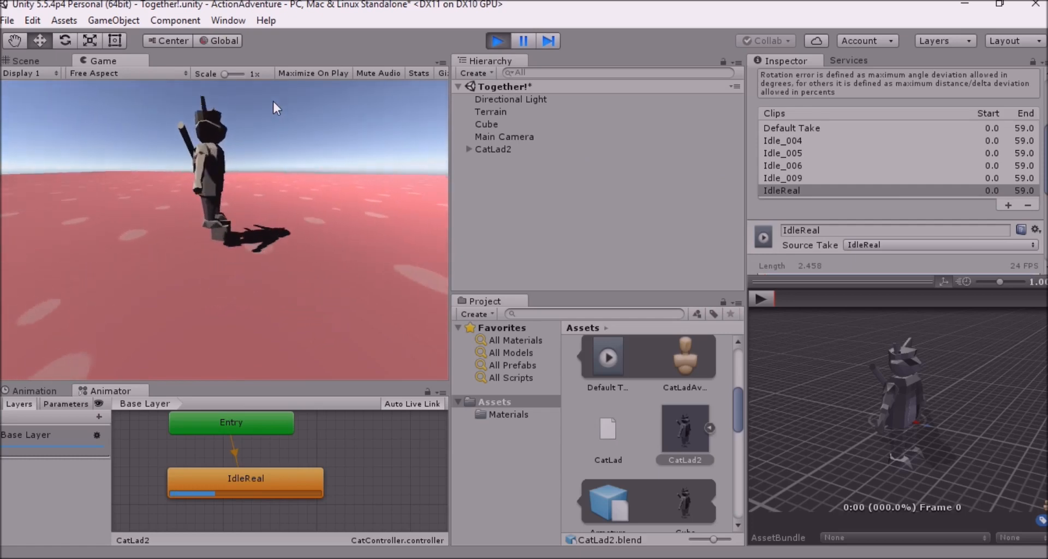